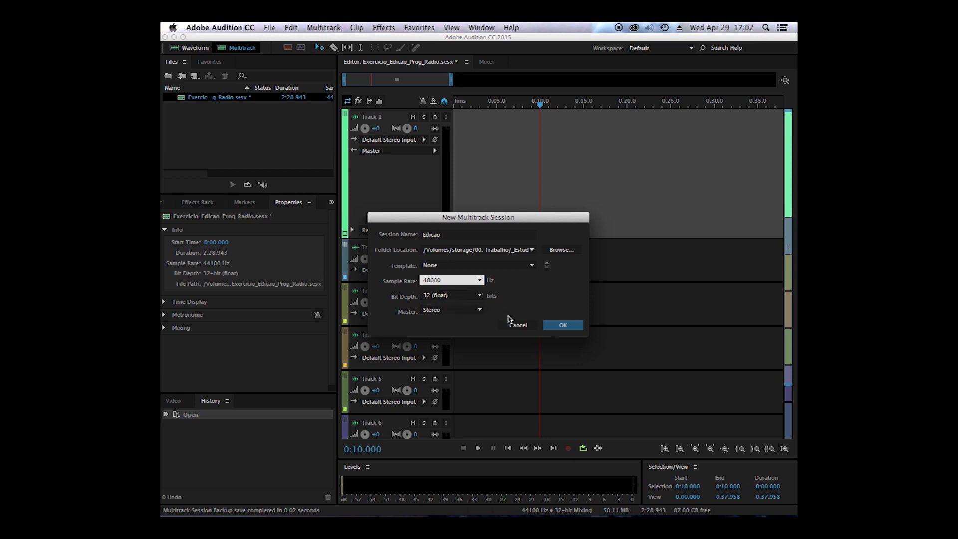
Create the multitrack session Edicao at 48000 Hz and 32 (float) bit depth, with a Stereo master.
left_click(478, 311)
left_click(568, 326)
left_click(568, 326)
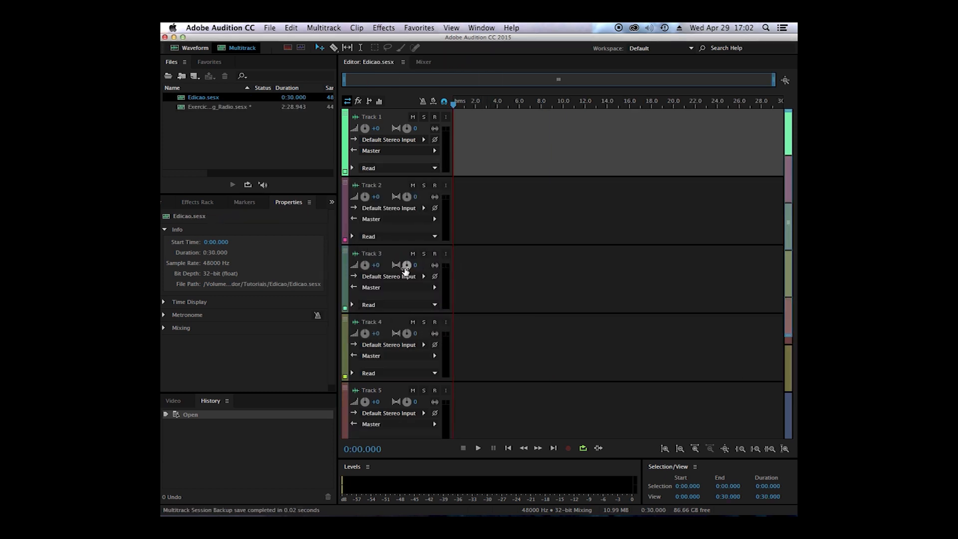
Place Vinheta_RadioArte.wav from the Media Browser at the start of Track 1, accepting the sample-rate conversion.
scroll(405, 271, "down", 5)
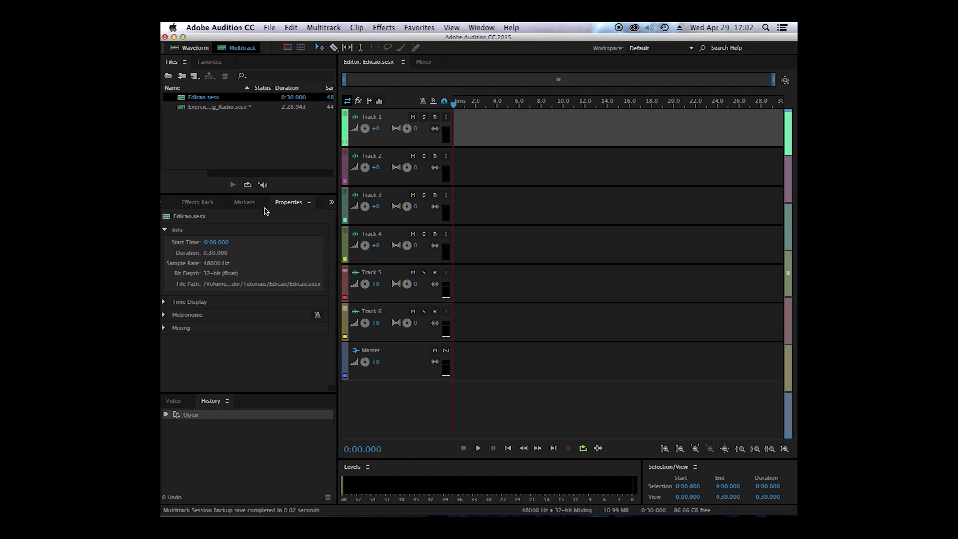
left_click(331, 202)
left_click(349, 213)
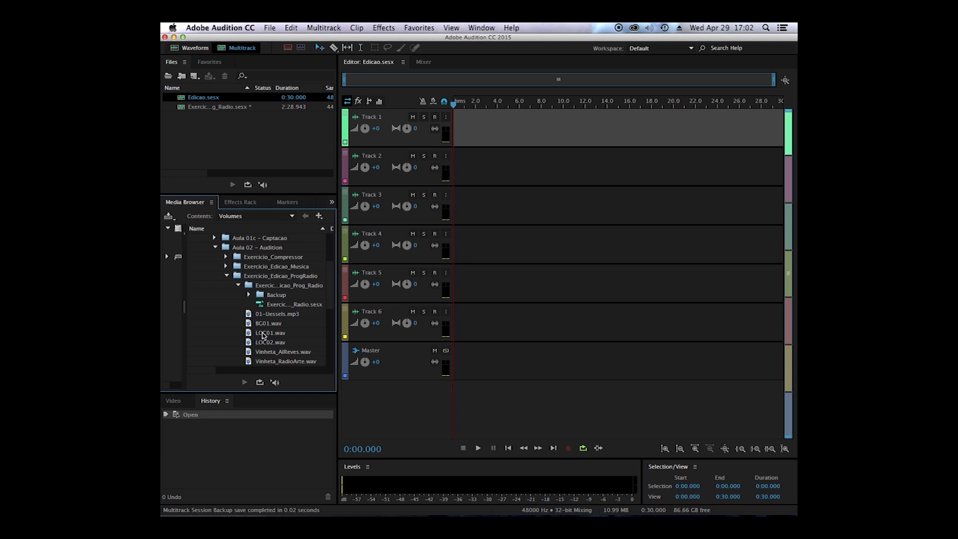
scroll(263, 334, "down", 2)
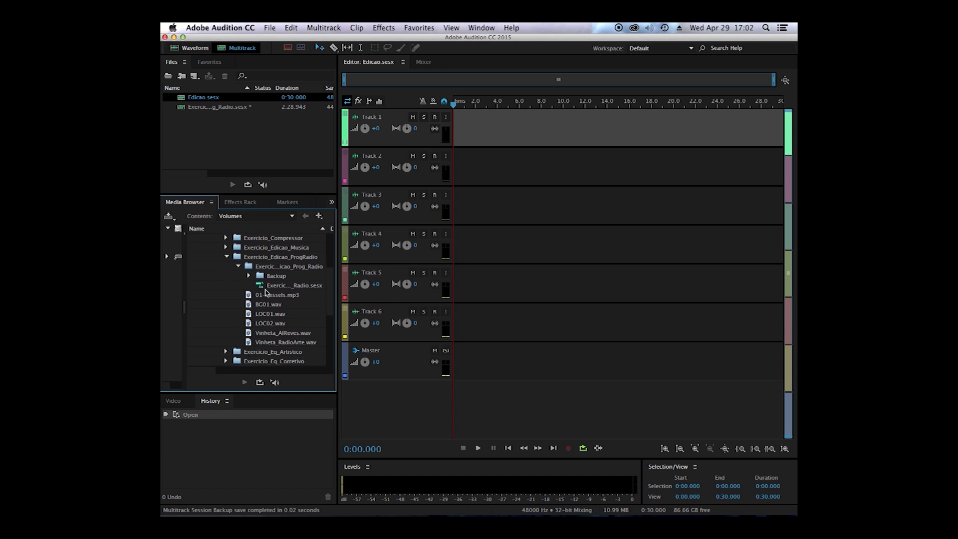
left_click_drag(248, 345, 454, 131)
left_click(557, 301)
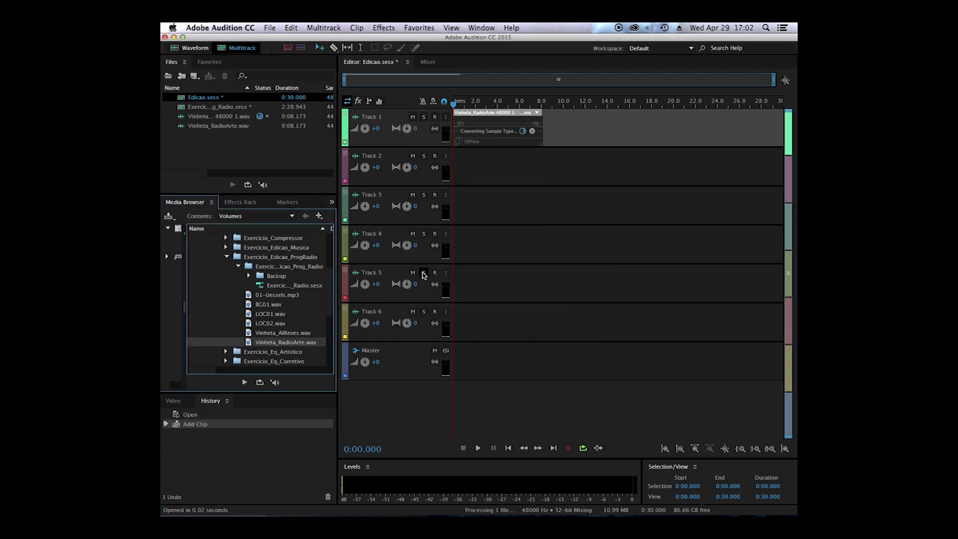
Add Vinheta_AlReves.wav to Track 2 as a converted copy, starting at about 6 seconds.
left_click_drag(251, 335, 527, 171)
left_click(575, 301)
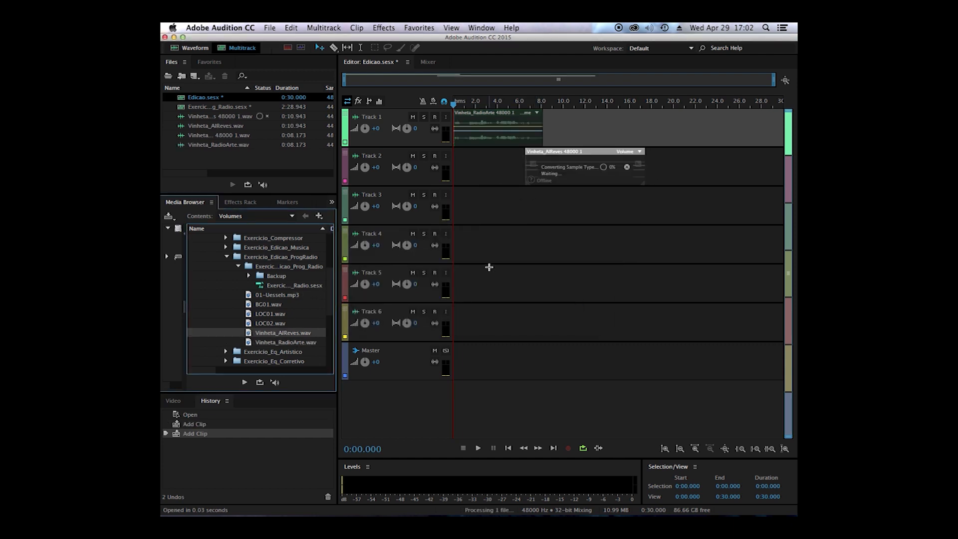
left_click_drag(554, 154, 546, 158)
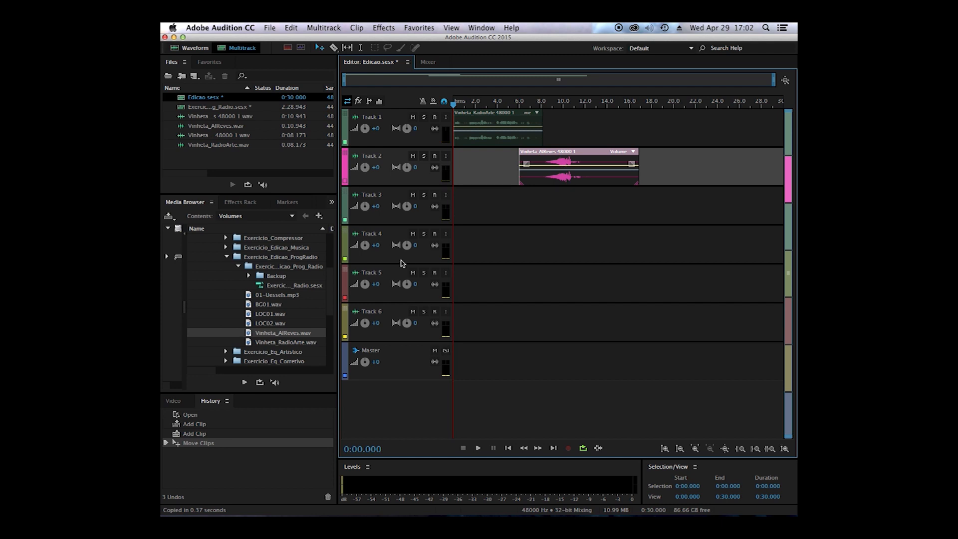
Add LOC01.wav to Track 3 as a converted copy, starting at about 9 seconds.
left_click_drag(254, 315, 566, 209)
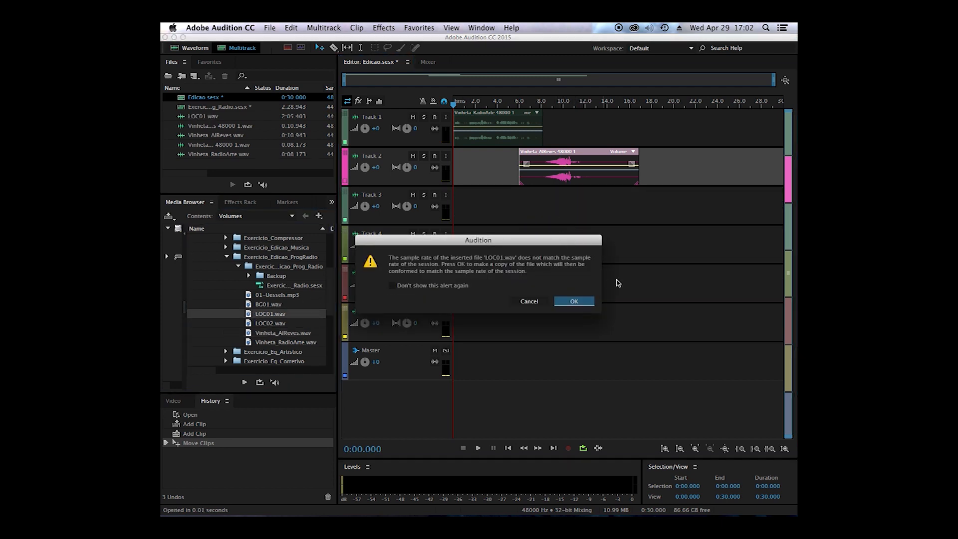
left_click(573, 301)
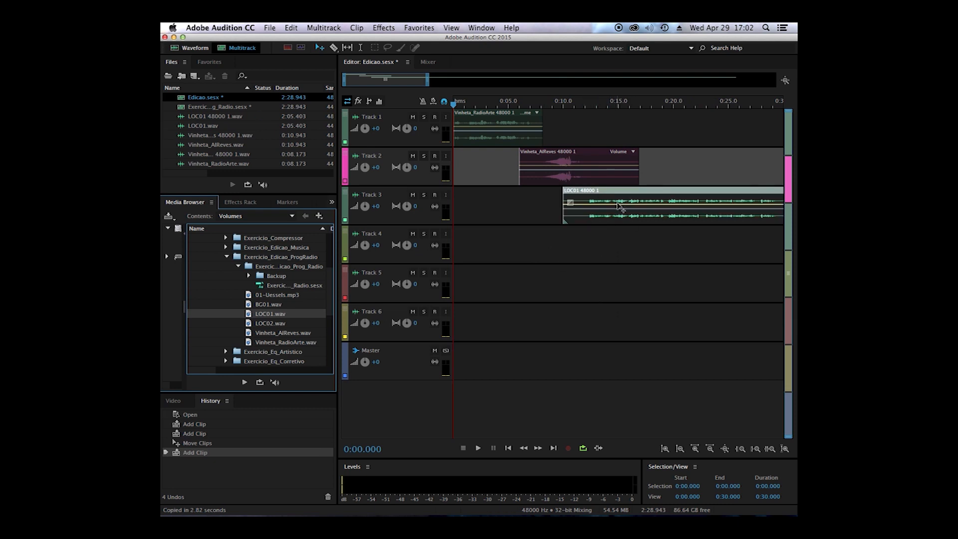
left_click_drag(604, 193, 596, 194)
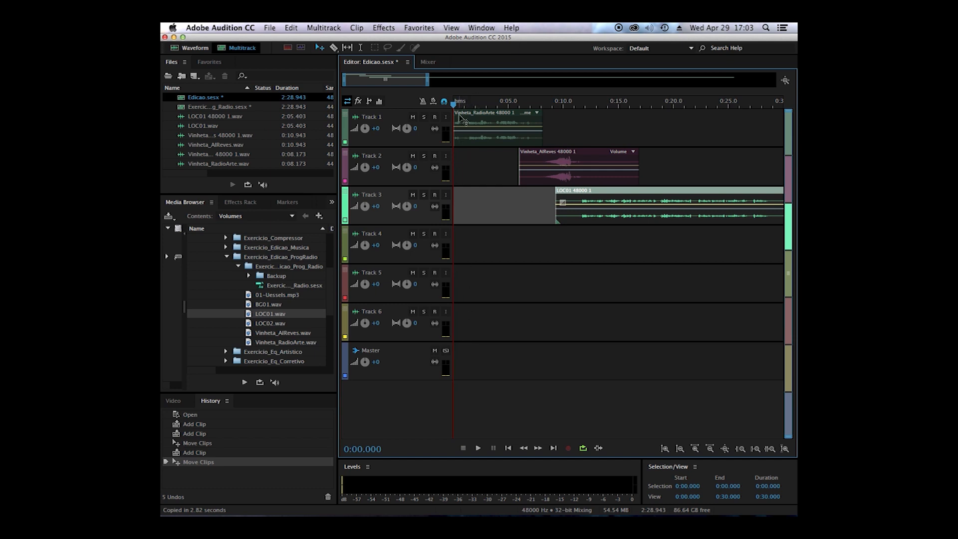
Route the Master track's output to the stereo channel [09S] of the MOTU UltraLite interface.
left_click_drag(377, 382, 379, 412)
left_click(425, 374)
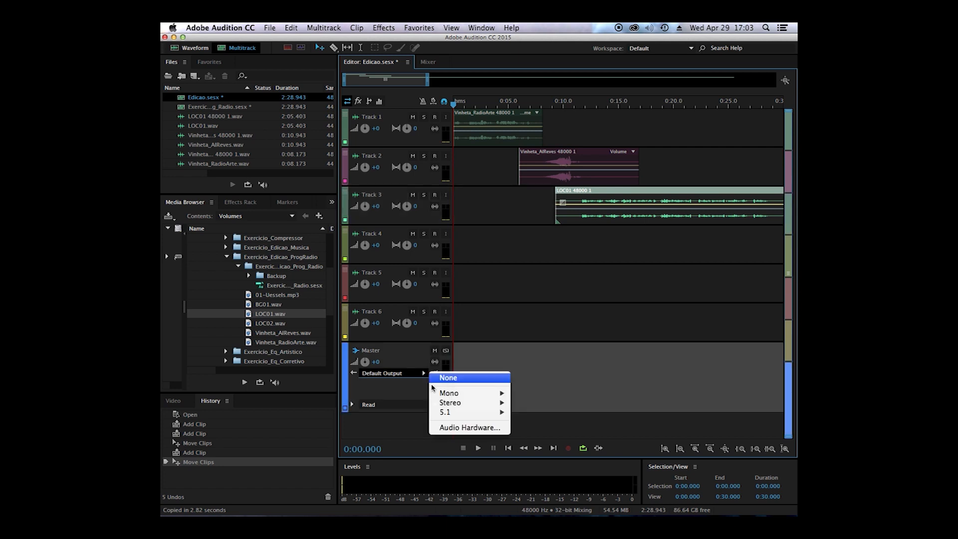
mouse_move(470, 406)
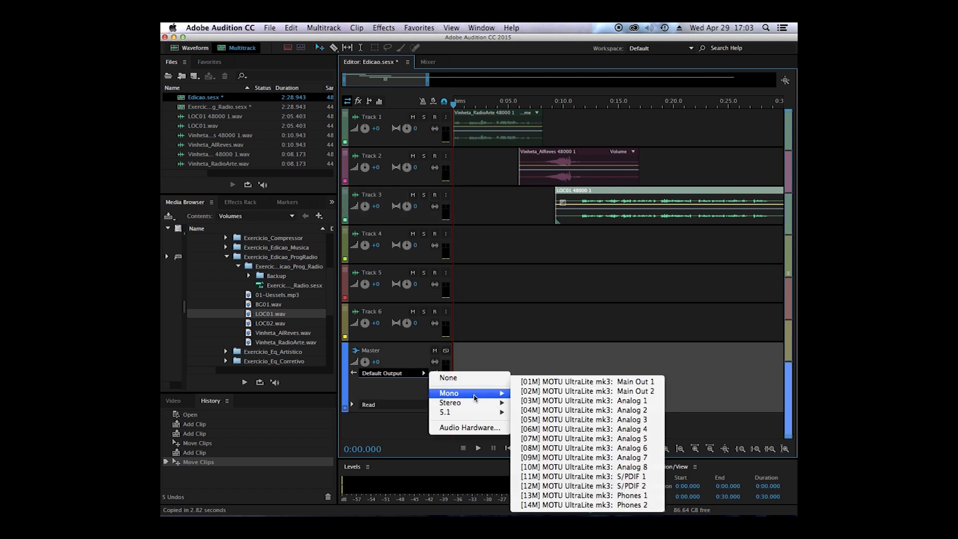
left_click(594, 446)
left_click(424, 373)
mouse_move(487, 406)
left_click(619, 467)
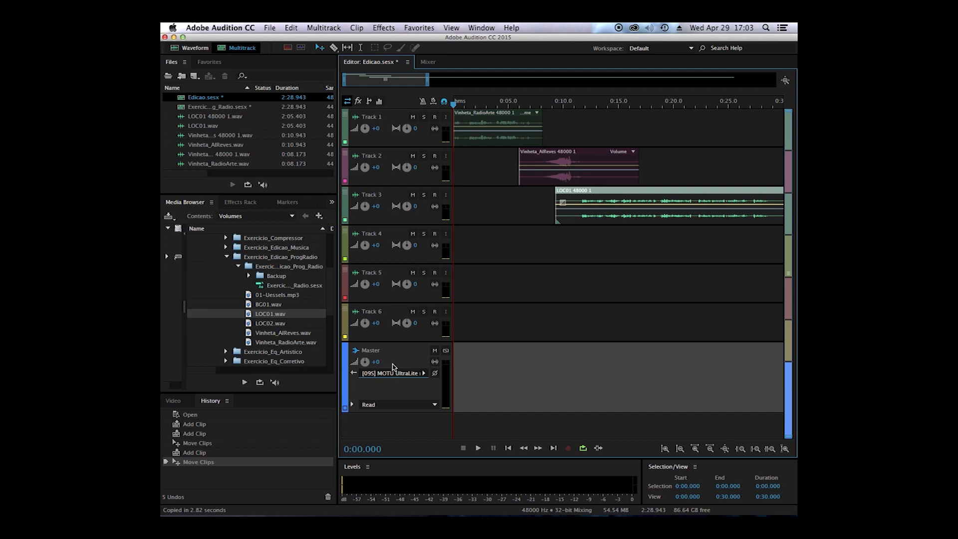
left_click_drag(395, 414, 396, 375)
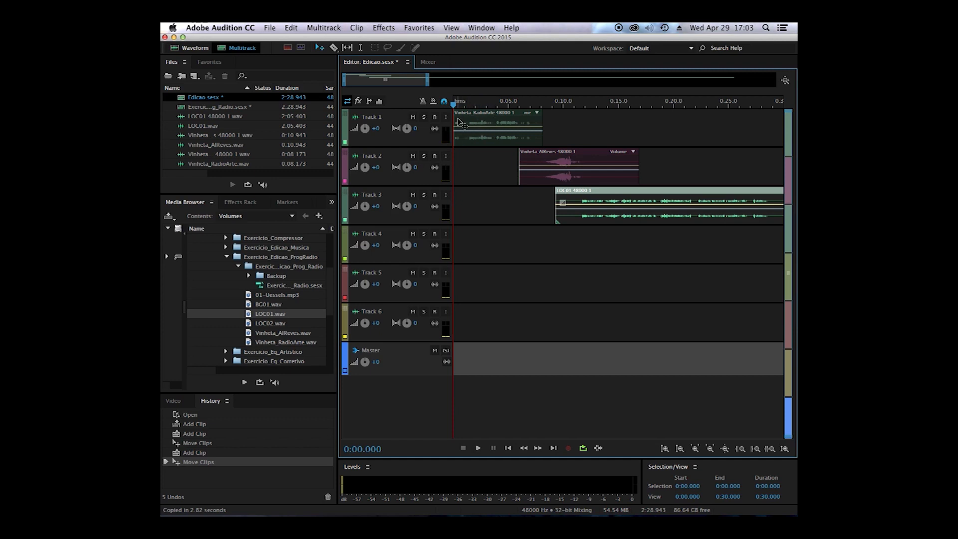
Play the session from the start through to the beginning of the voice-over on Track 3.
key("space")
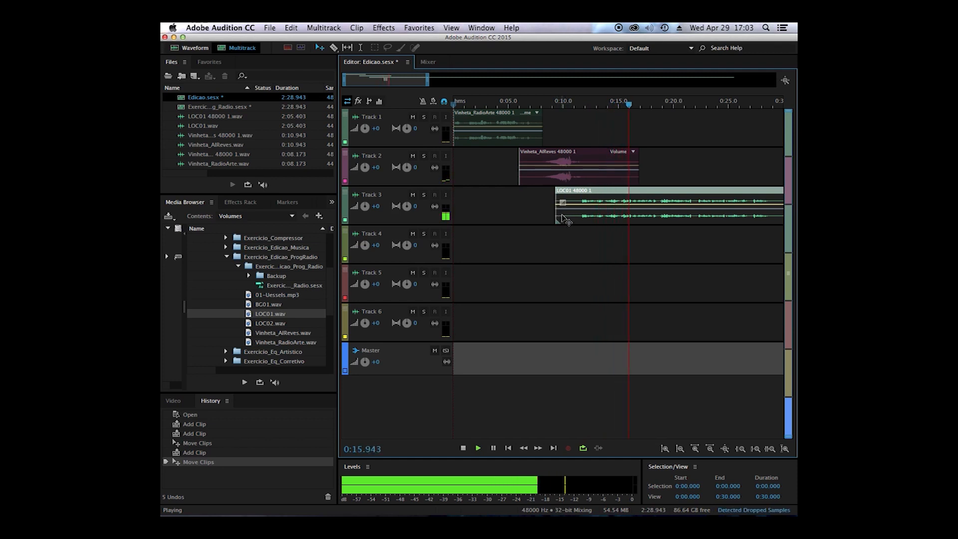
key("space")
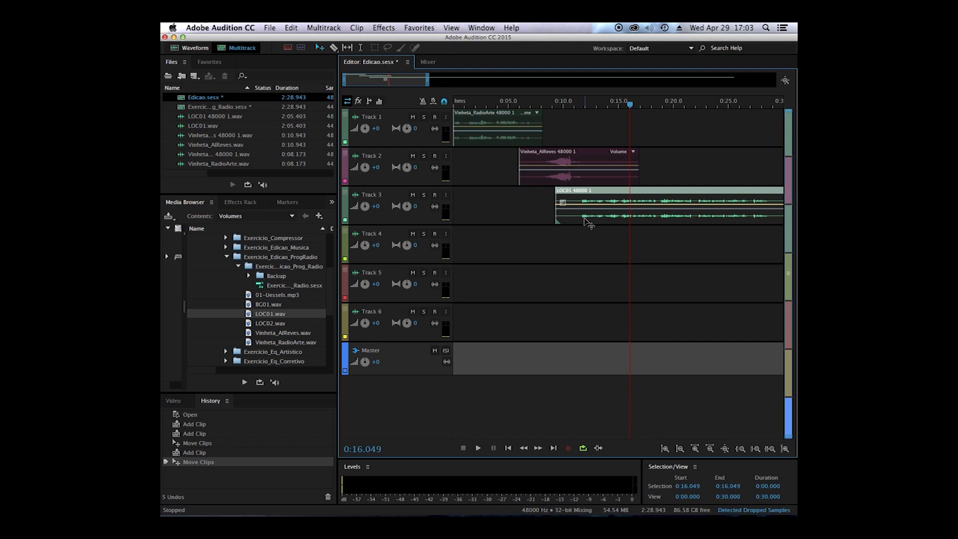
Enlarge and solo Track 3, and play the beginning of the LOC01 clip to find where the speech starts.
left_click_drag(411, 231, 415, 256)
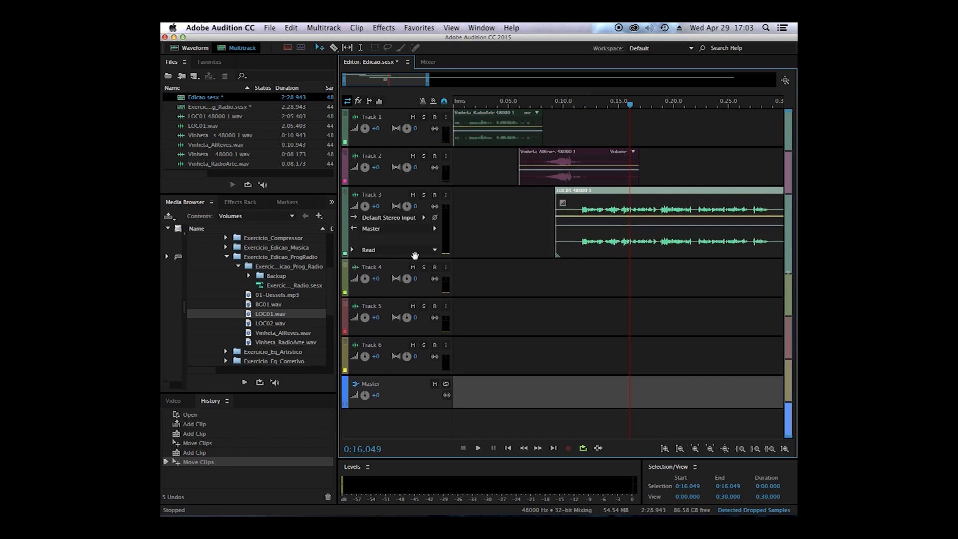
left_click(424, 195)
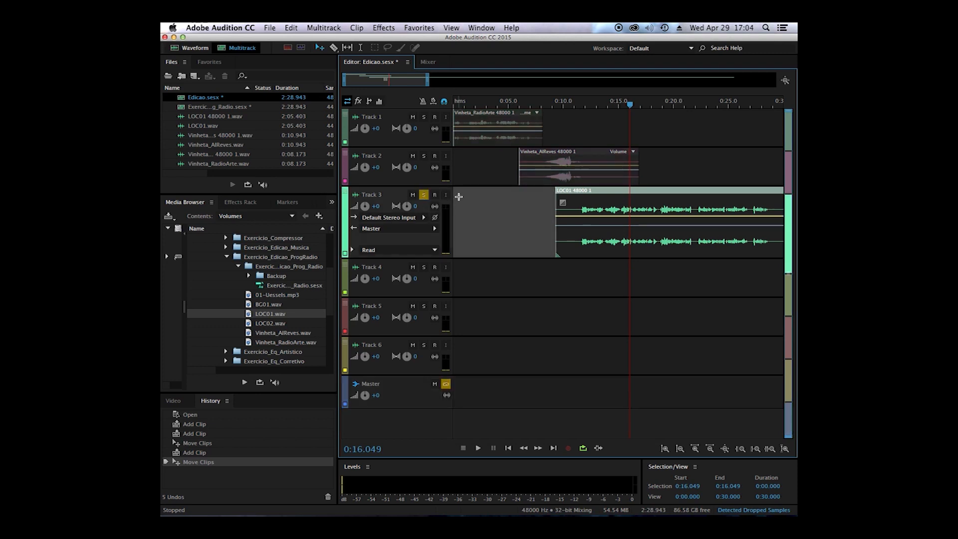
left_click(552, 104)
key("space")
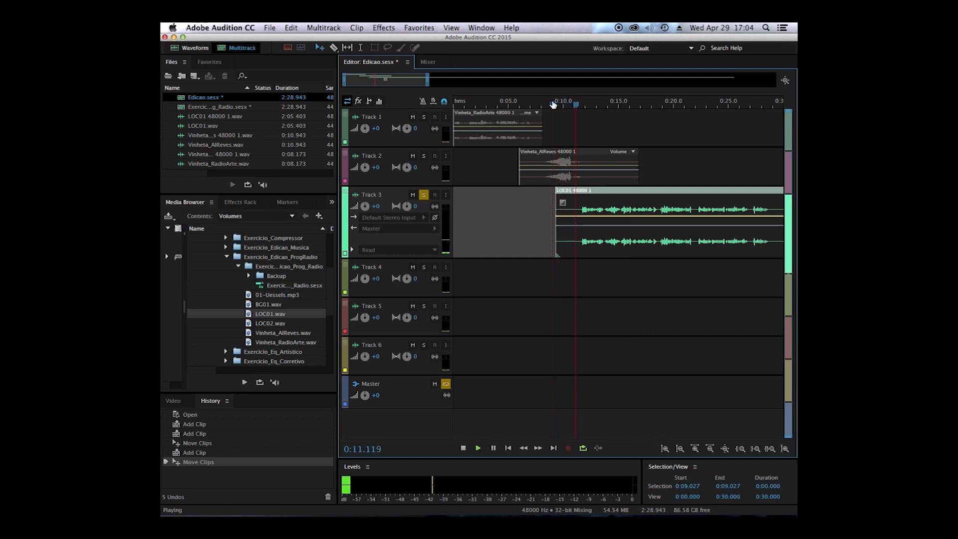
key("space")
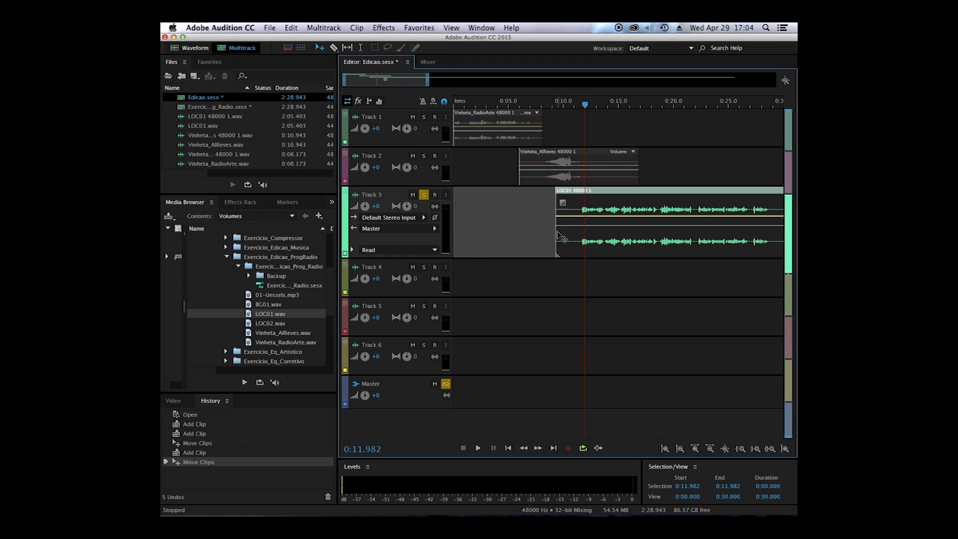
left_click_drag(586, 108, 556, 107)
key("space")
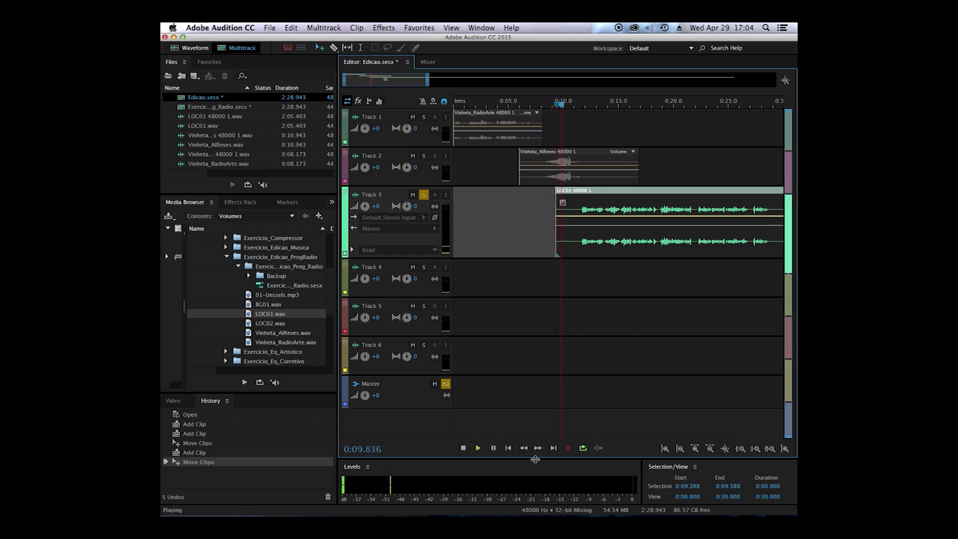
key("space")
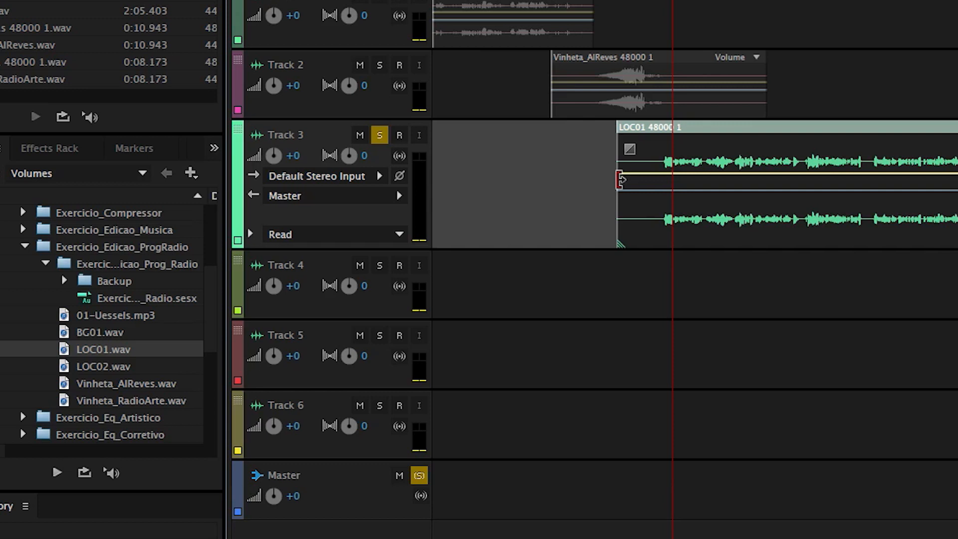
Trim the silence at the start of the LOC01 clip up to just before the first word.
left_click_drag(620, 180, 660, 181)
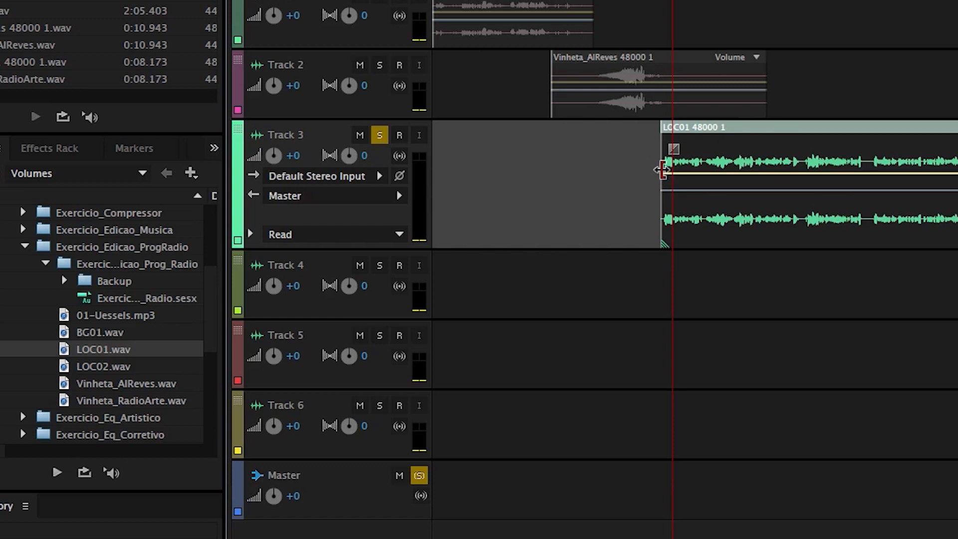
left_click_drag(662, 168, 537, 169)
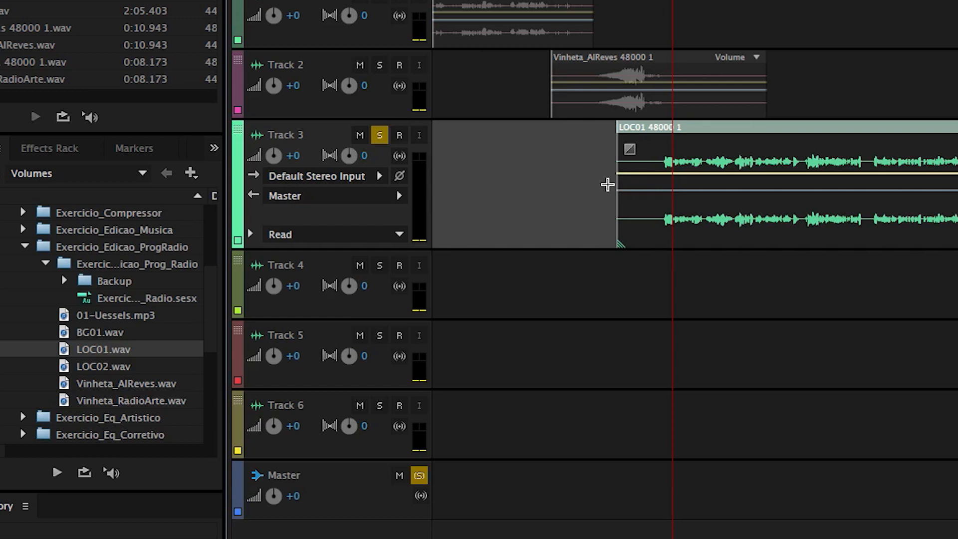
left_click_drag(618, 186, 662, 187)
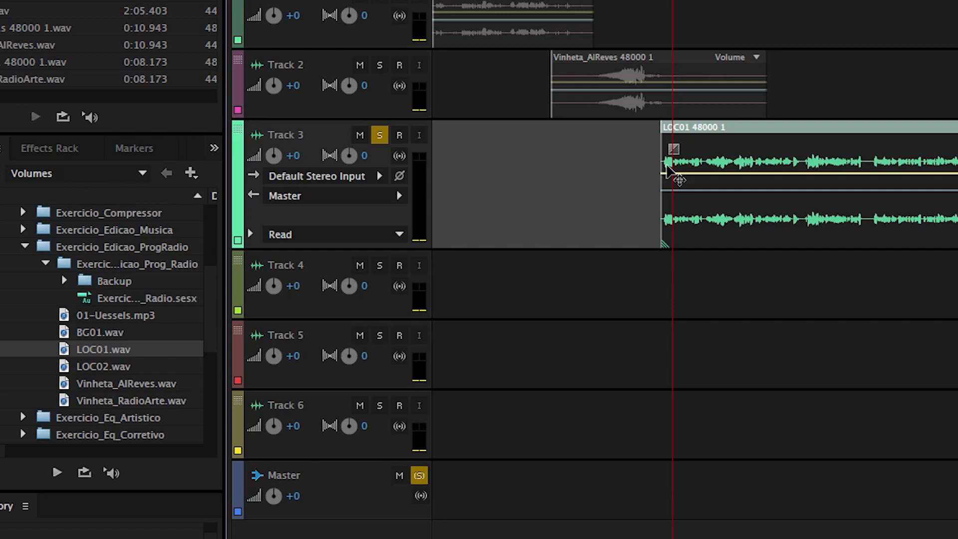
Add a short fade-in to the start of the LOC01 clip, ending just before the speech.
scroll(669, 172, "up", 4)
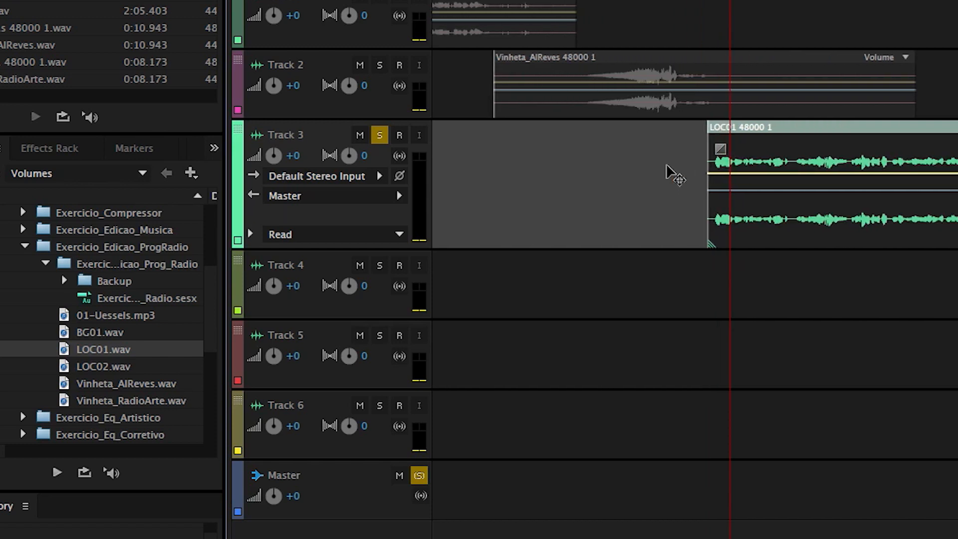
scroll(668, 172, "up", 3)
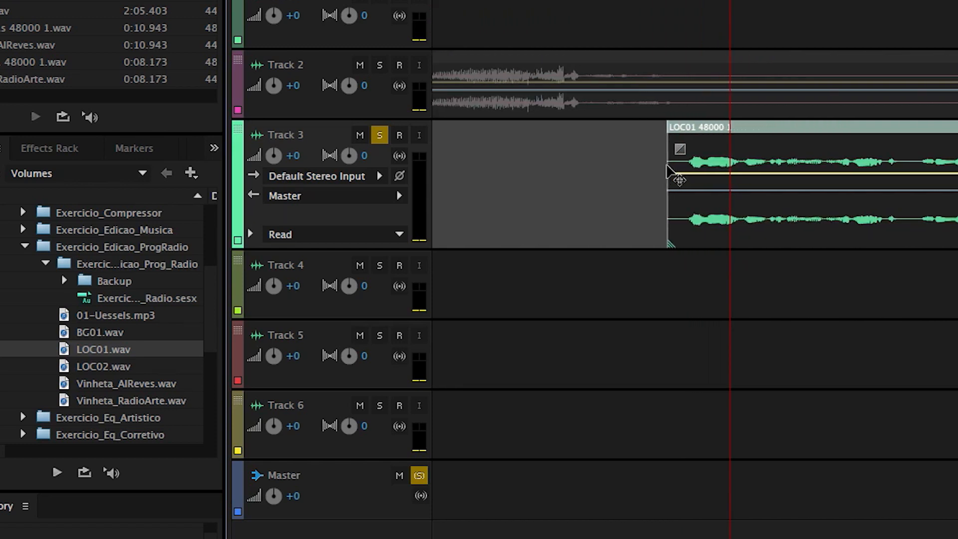
scroll(655, 164, "up", 1)
scroll(655, 164, "down", 4)
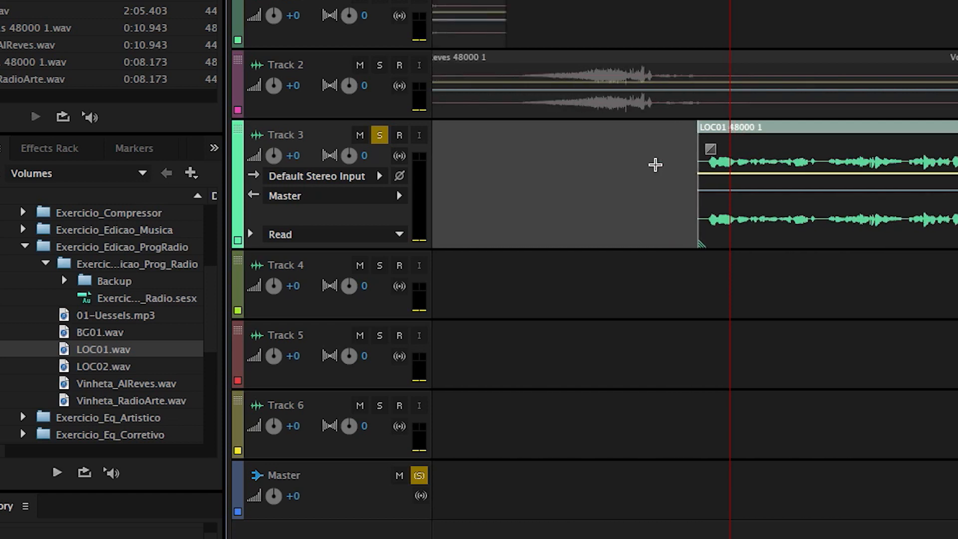
scroll(655, 165, "up", 3)
scroll(655, 165, "up", 3)
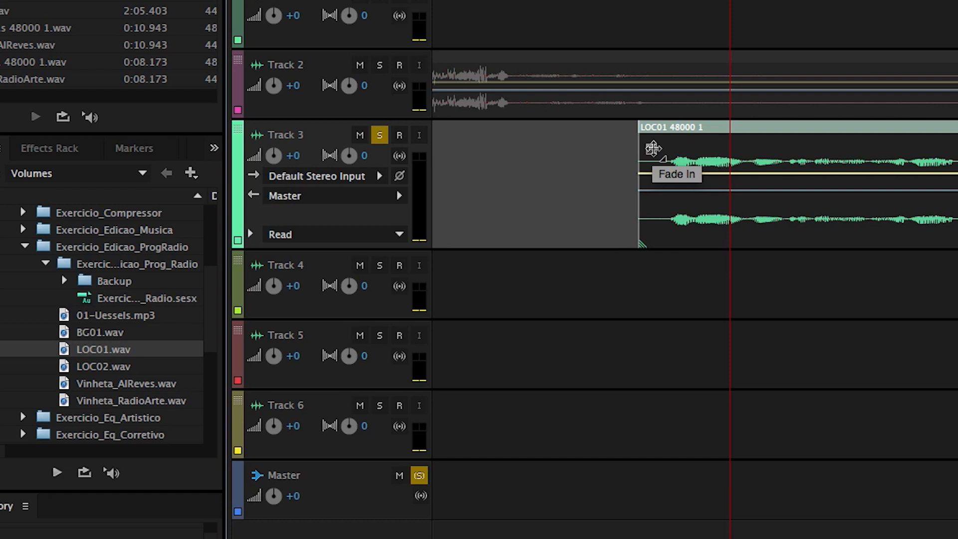
left_click_drag(651, 149, 682, 149)
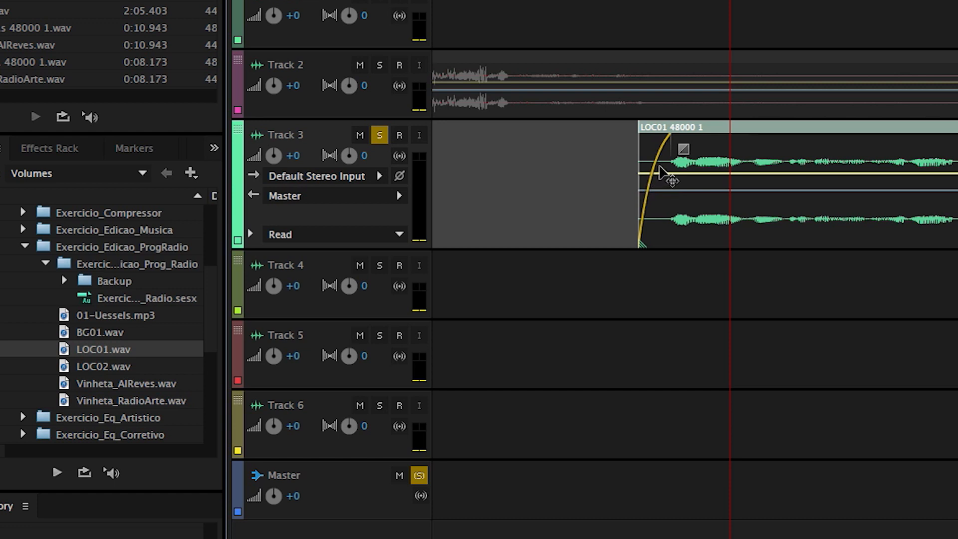
Try a cosine curve for the LOC01 clip's fade-in and return it to linear with value 0.
mouse_move(684, 148)
left_mouse_down()
mouse_move(669, 146)
mouse_move(681, 150)
left_mouse_up()
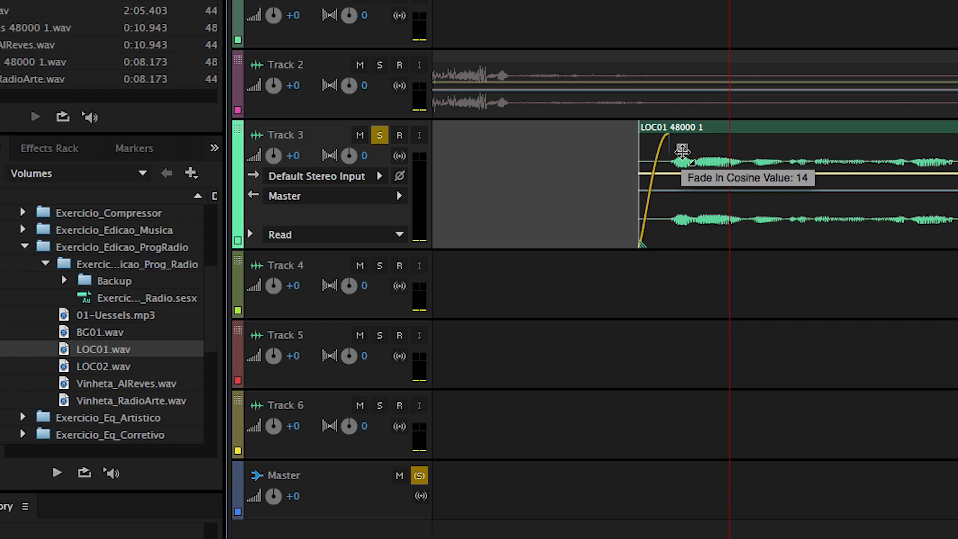
left_click_drag(682, 150, 683, 167)
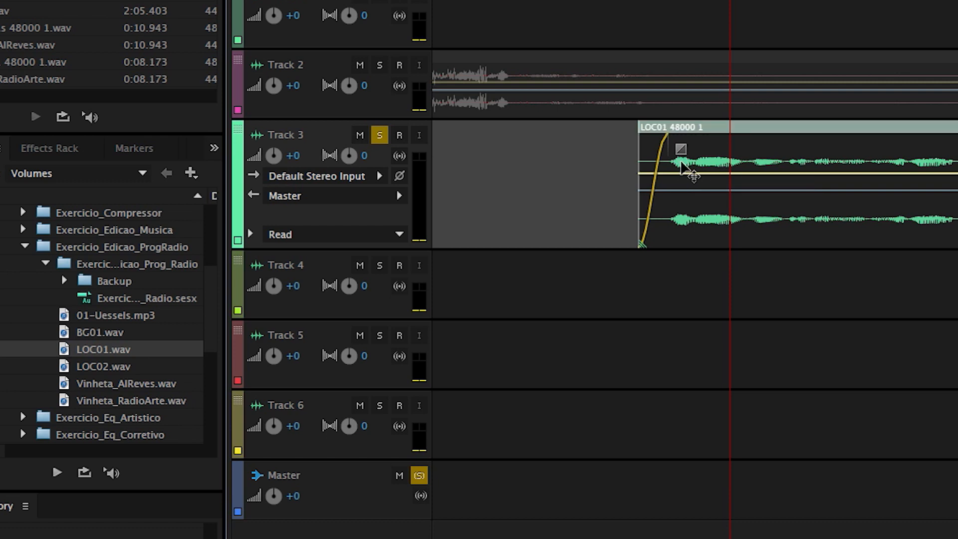
left_click_drag(680, 150, 680, 150)
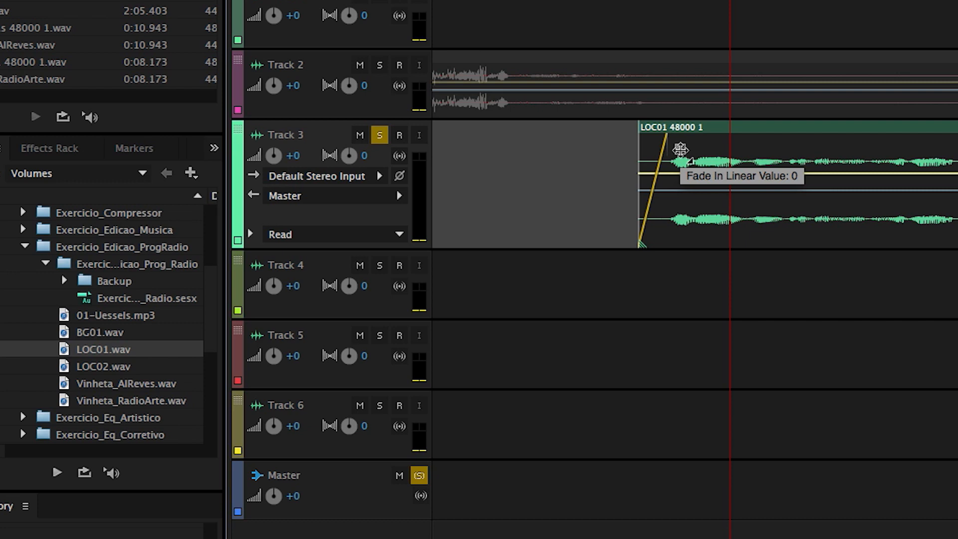
left_click_drag(679, 150, 680, 150)
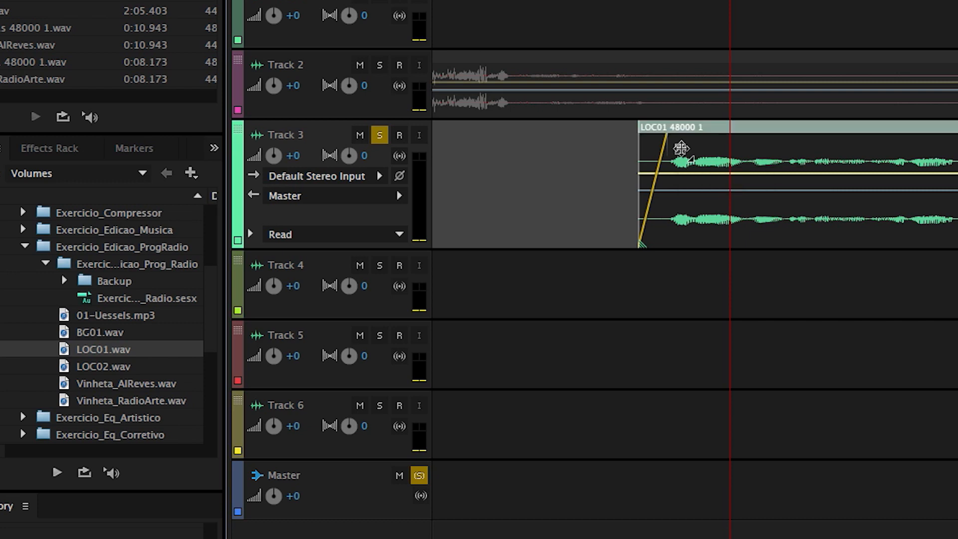
Extend the LOC01 clip's linear fade-in slightly and set its curve value to 64.
left_click(681, 150)
left_click_drag(681, 149, 692, 92)
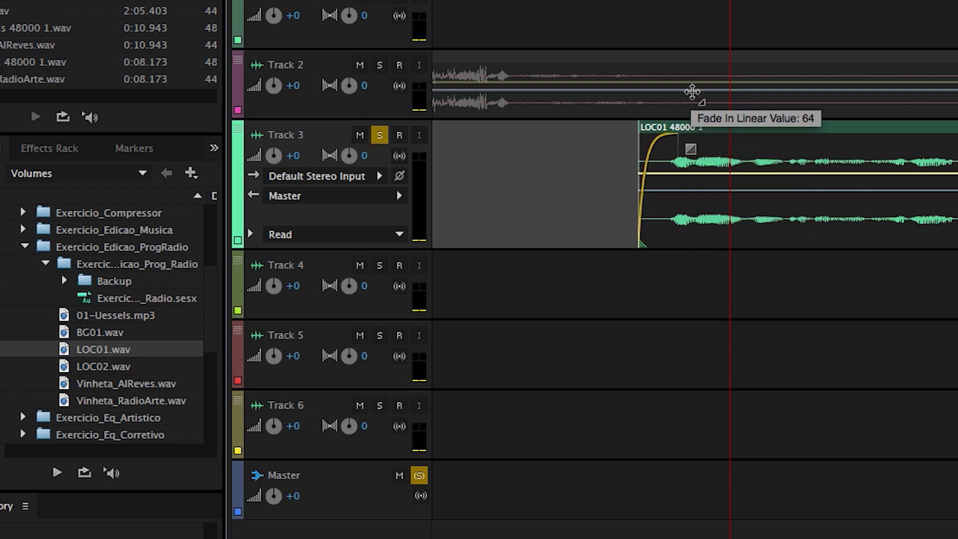
Fine-tune the length of the LOC01 clip's fade-in so it ends just before the speech, and play its start.
left_click_drag(692, 92, 685, 99)
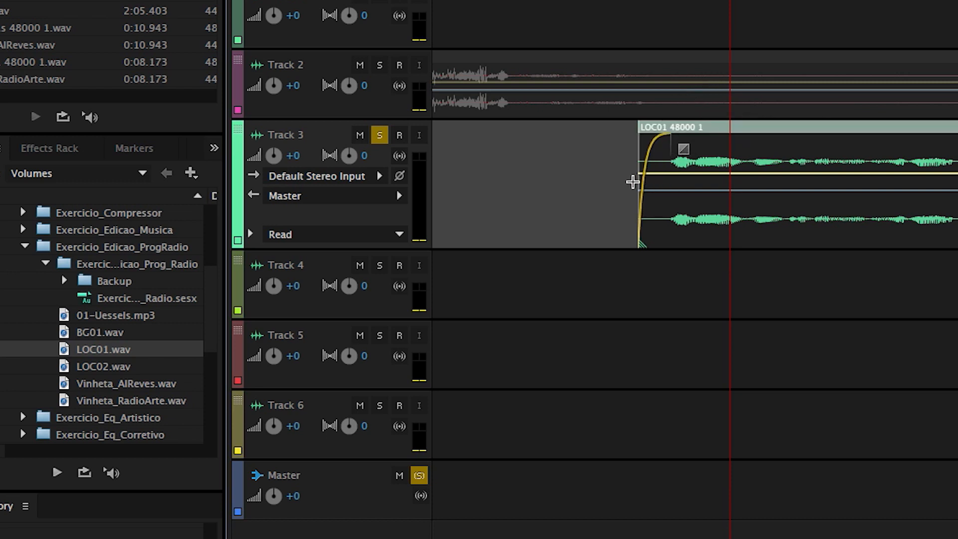
mouse_move(683, 147)
left_mouse_down()
mouse_move(682, 230)
mouse_move(682, 126)
mouse_move(688, 146)
left_mouse_up()
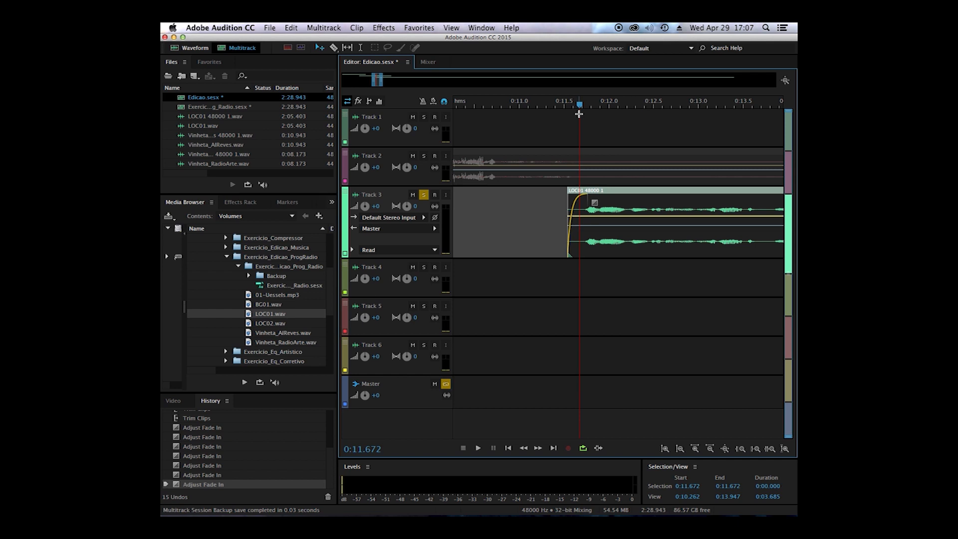
left_click(580, 113)
key("space")
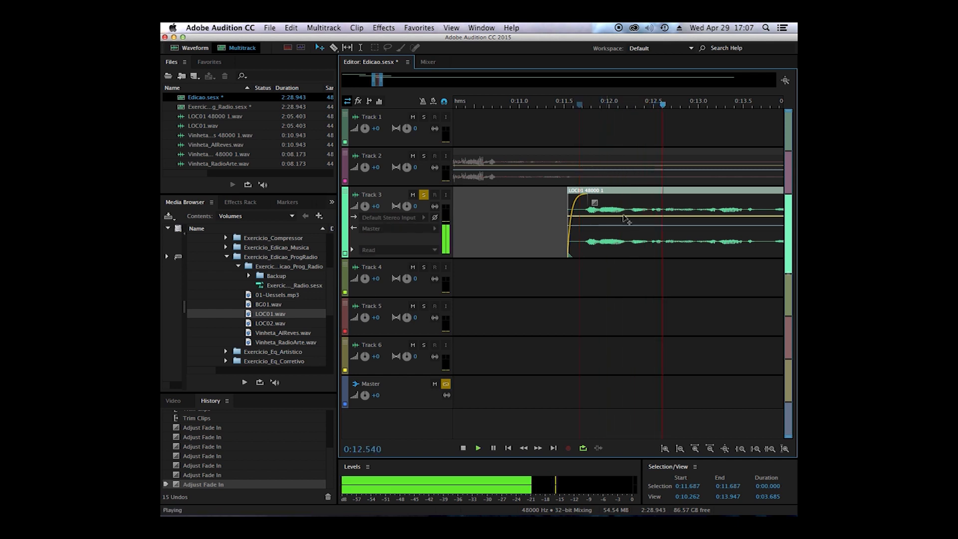
Follow the LOC01 voice-over playback across a wider stretch of the timeline, up to about 0:31.
key("minus")
key("minus")
key("minus")
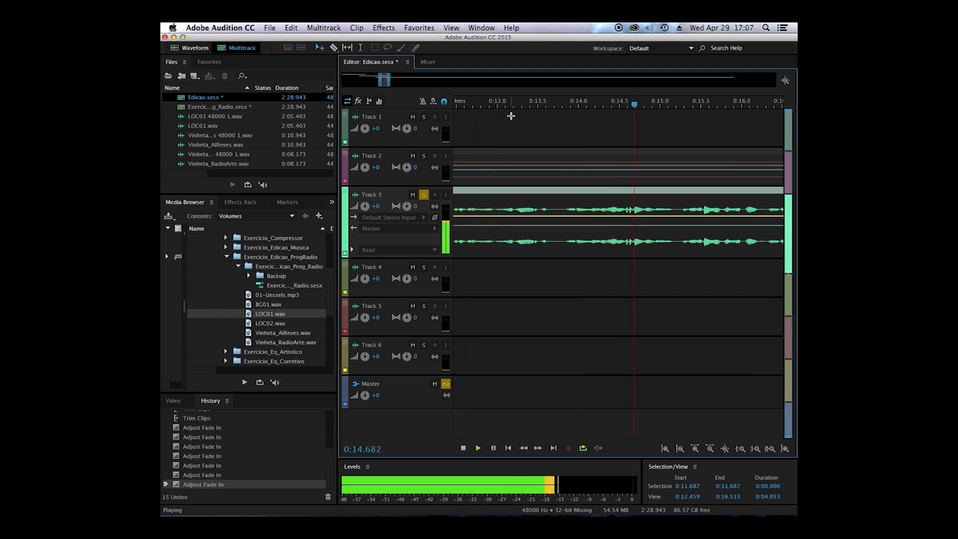
key("minus")
key("minus")
key("minus")
key("minus")
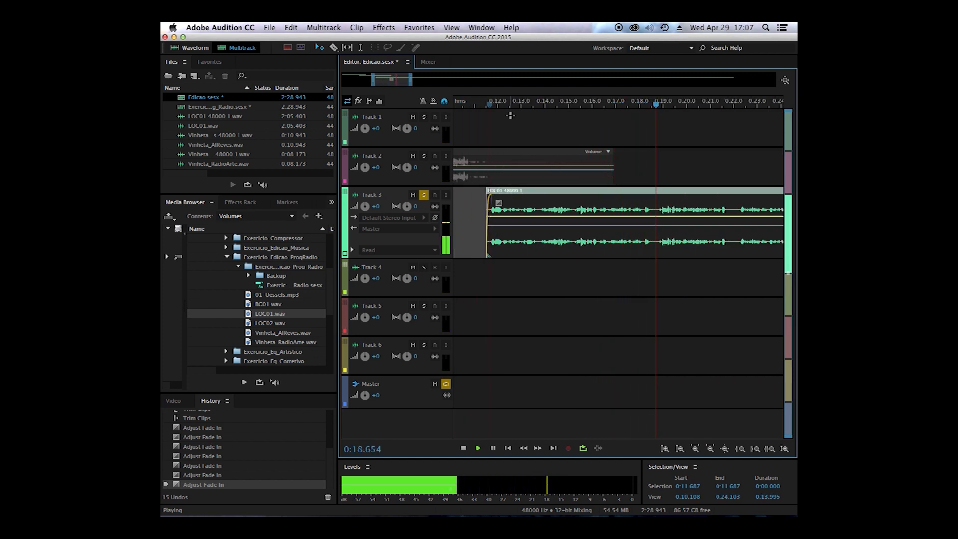
key("minus")
key("minus")
key("minus")
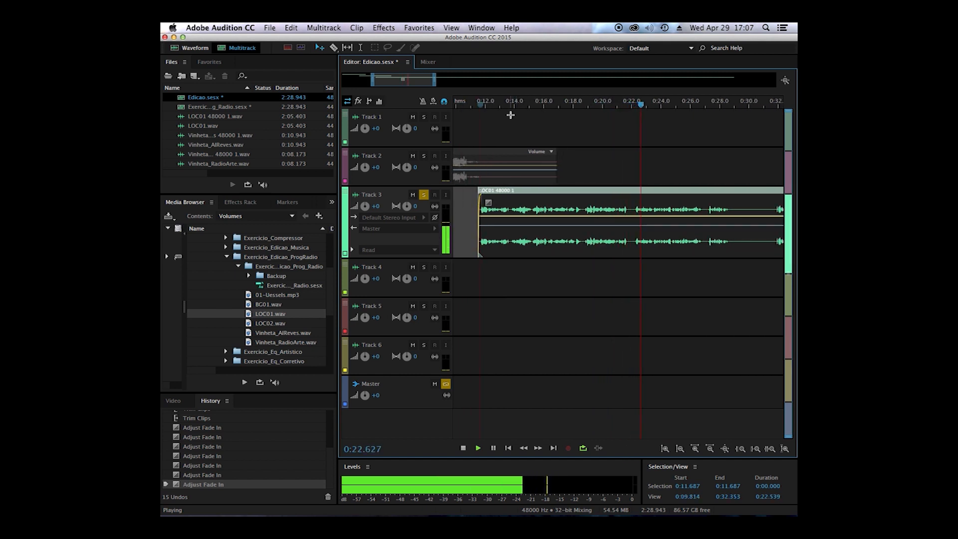
left_click_drag(418, 80, 440, 80)
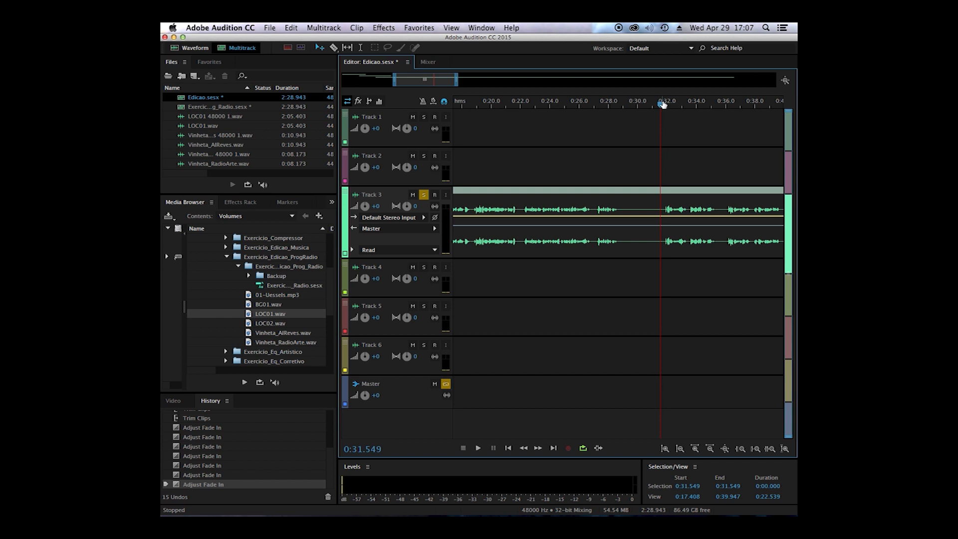
Listen to LOC01 on both sides of the pause between about 0:28 and 0:32 to locate the passage to cut.
key("space")
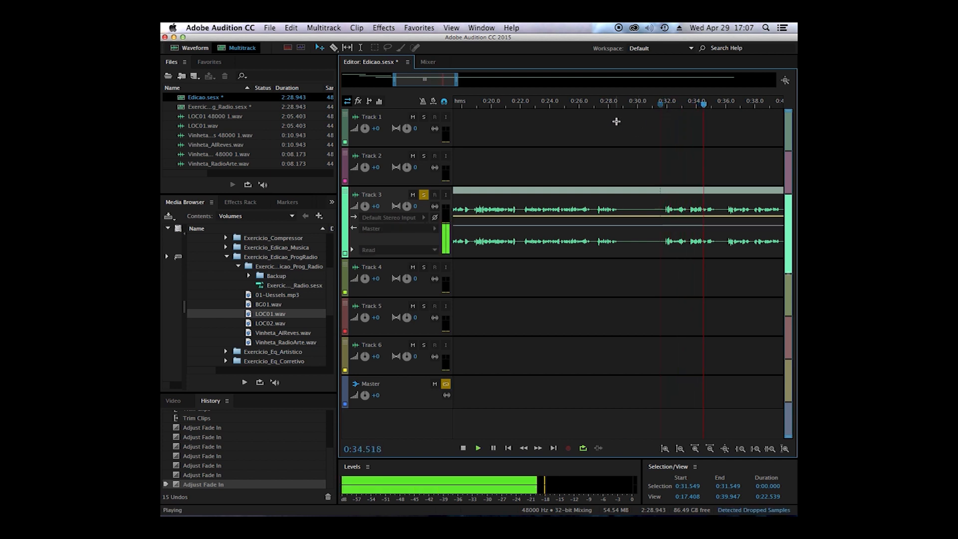
key("space")
left_click(562, 106)
key("space")
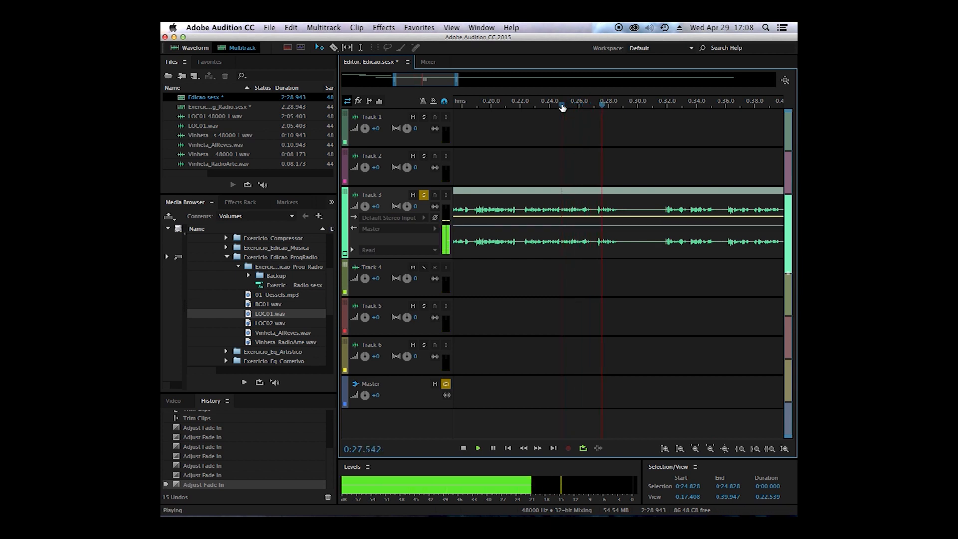
key("space")
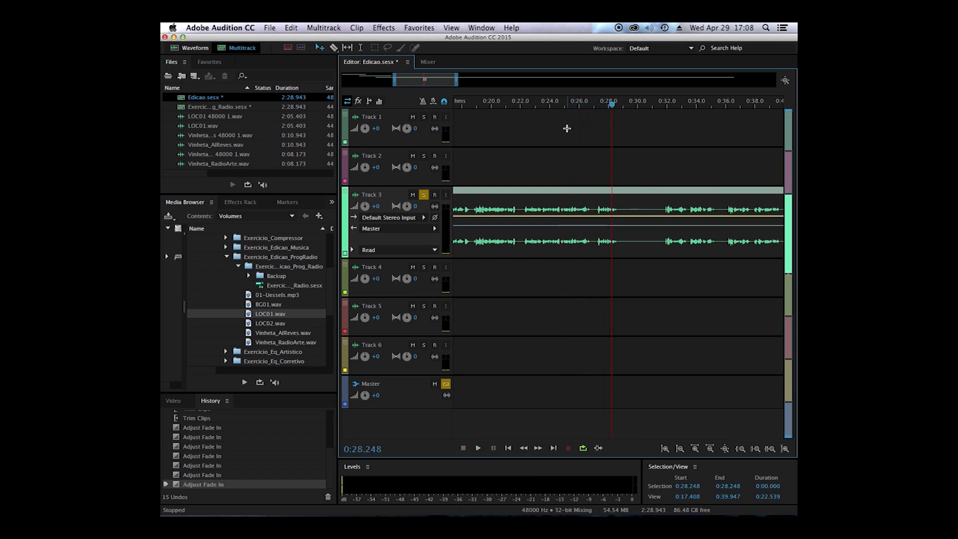
left_click(558, 104)
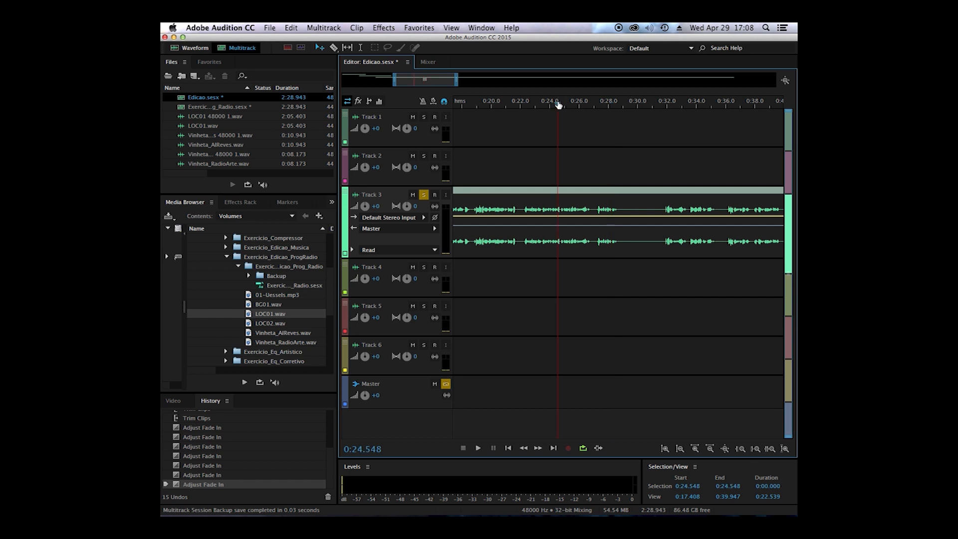
key("space")
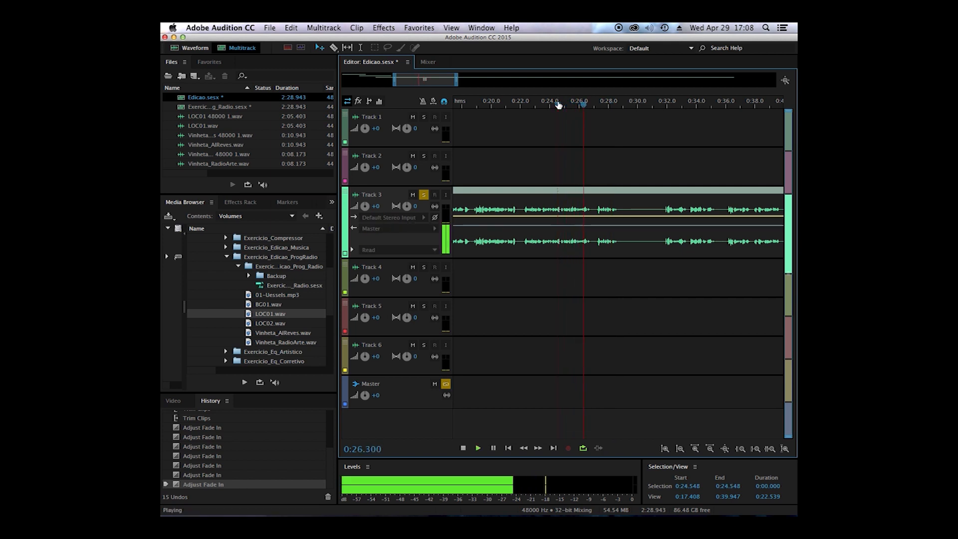
key("space")
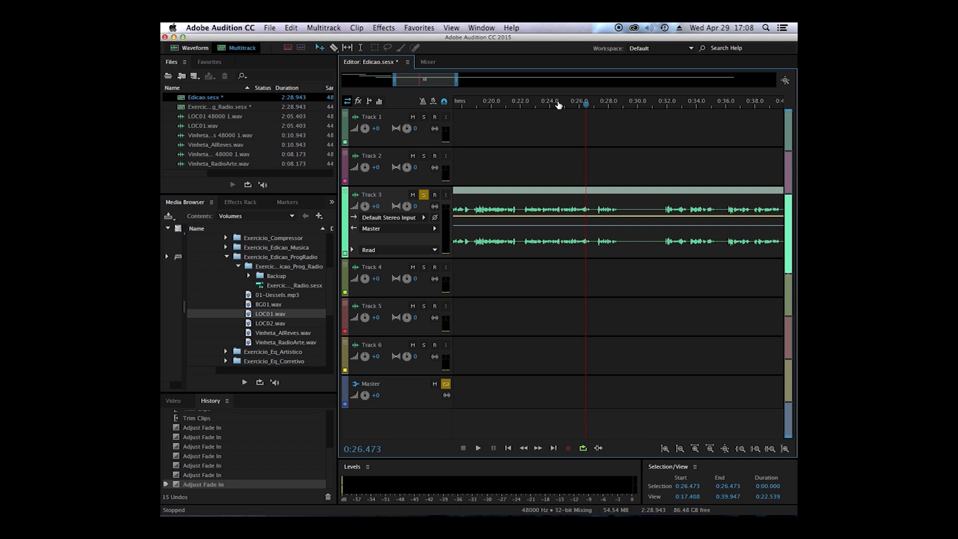
left_click(592, 103)
key("space")
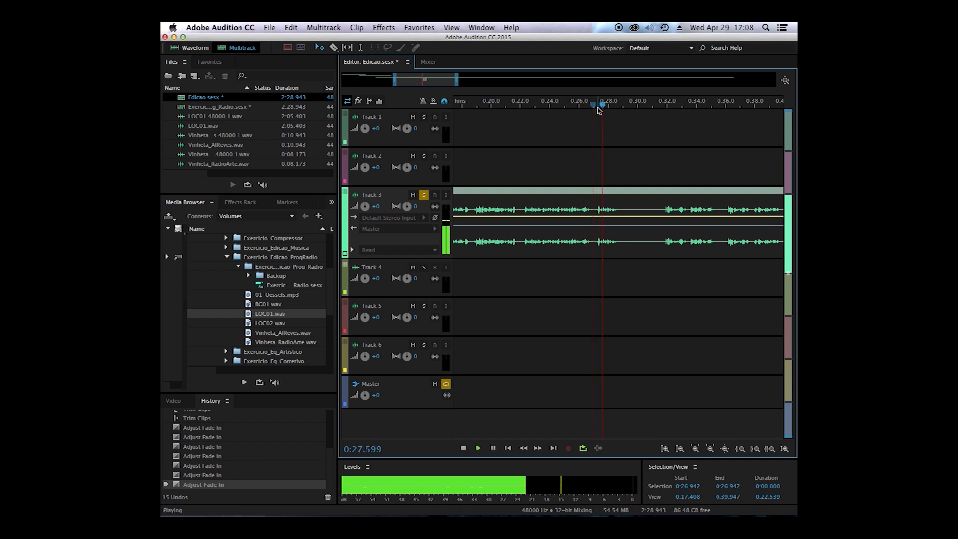
left_click(684, 104)
key("space")
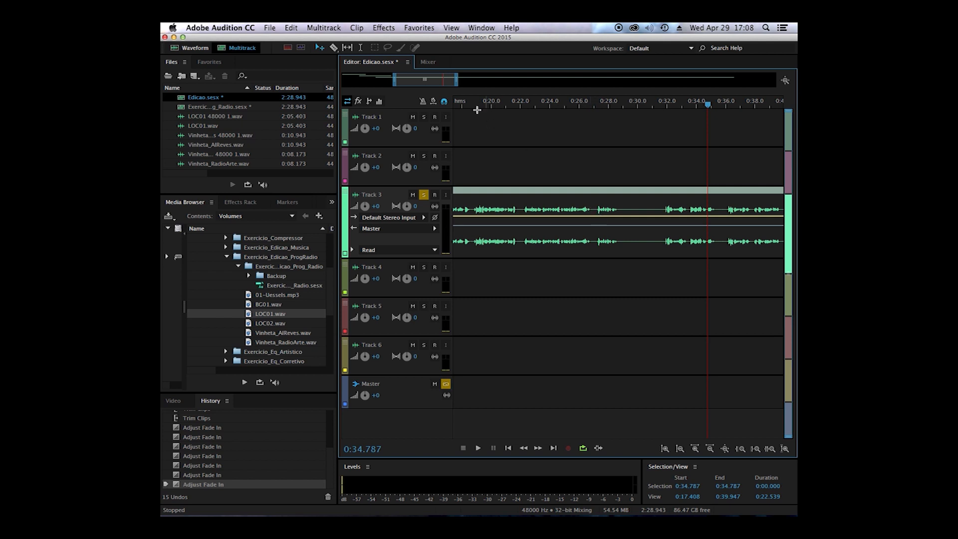
Select LOC01 from 0:27.090 to 0:33.498 and preview the cut using Skip Selection playback.
left_click(361, 49)
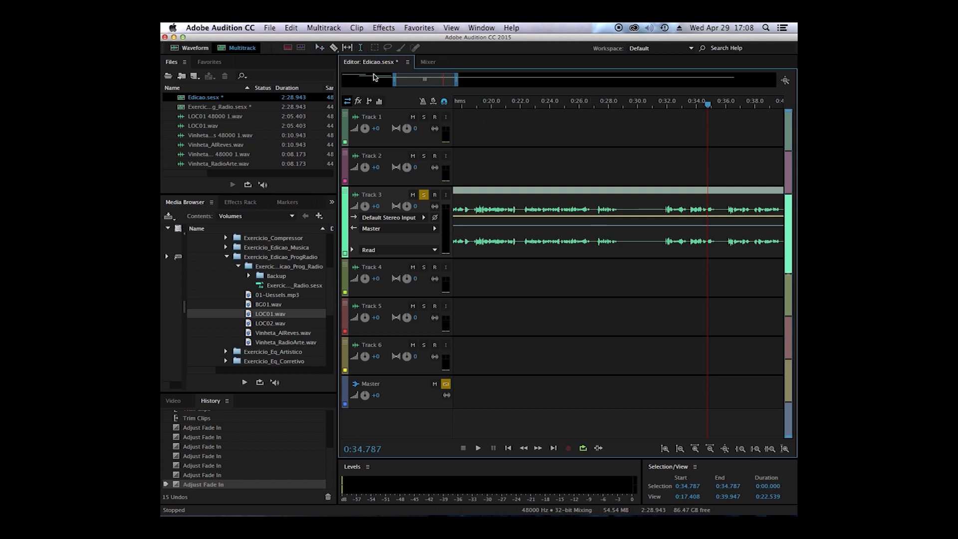
left_click(595, 209)
left_click_drag(594, 208, 688, 220)
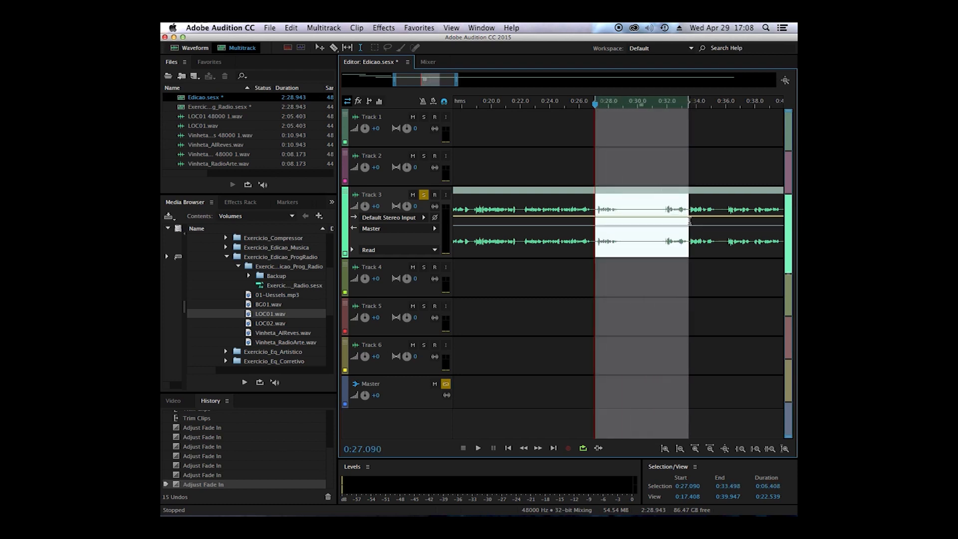
left_click(598, 448)
left_click(478, 447)
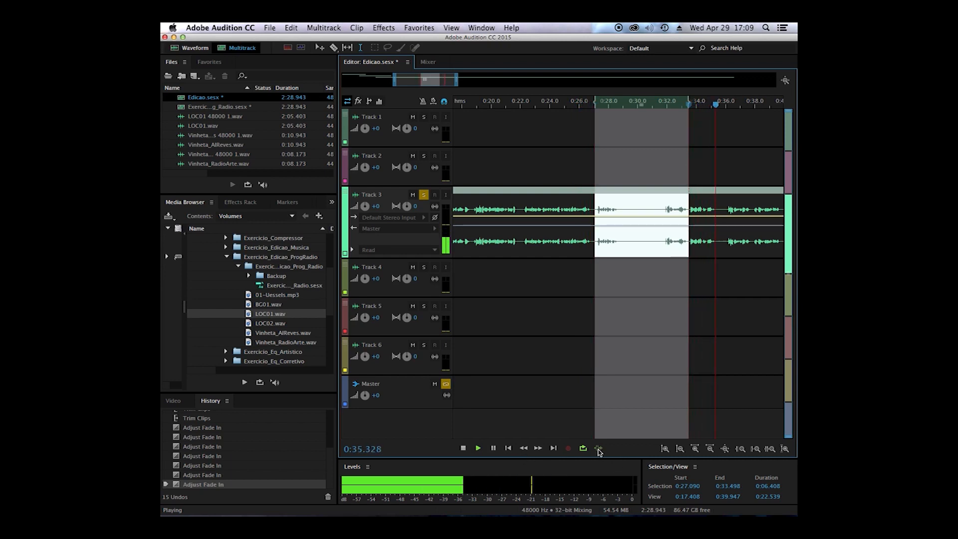
key("space")
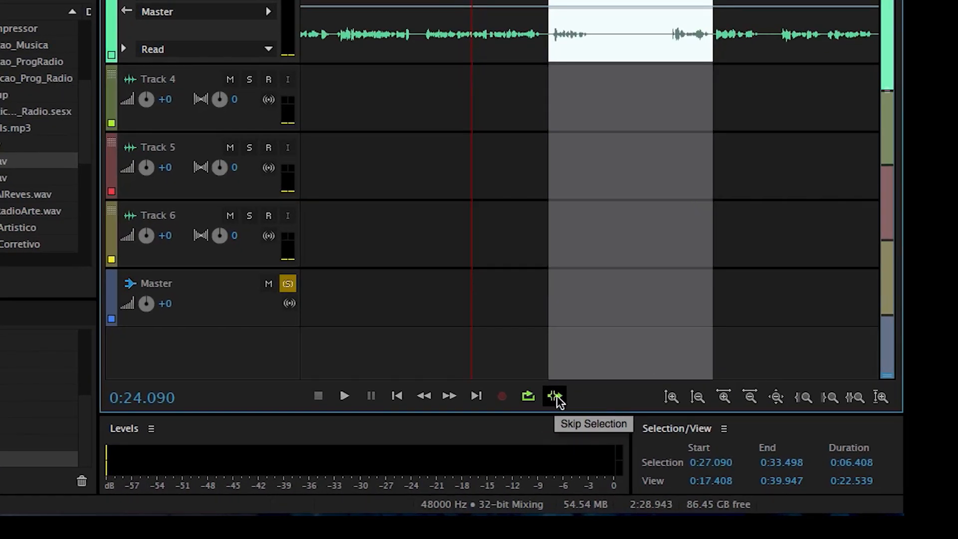
left_click(555, 396)
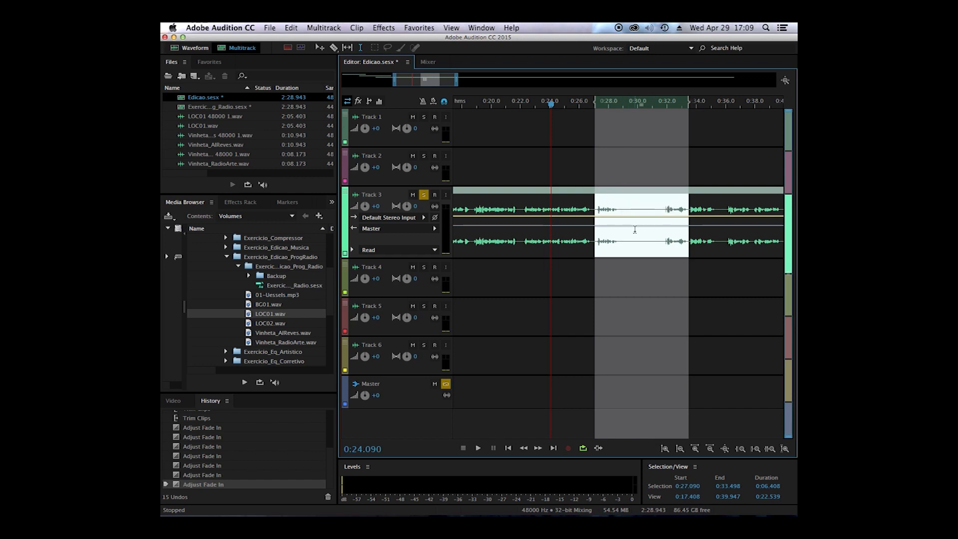
Split off and delete the selected range of LOC01, and move the remaining part earlier to close the gap.
key("super+k")
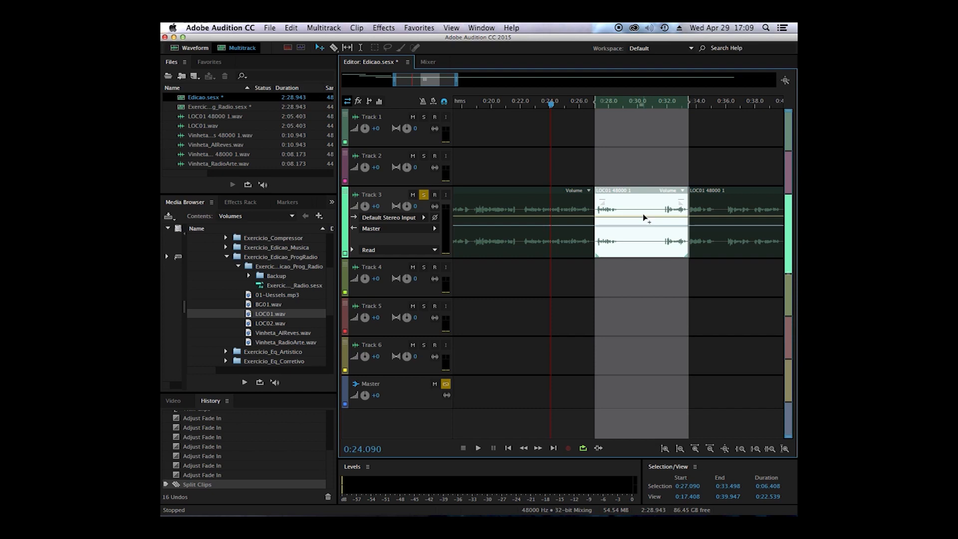
key("Delete")
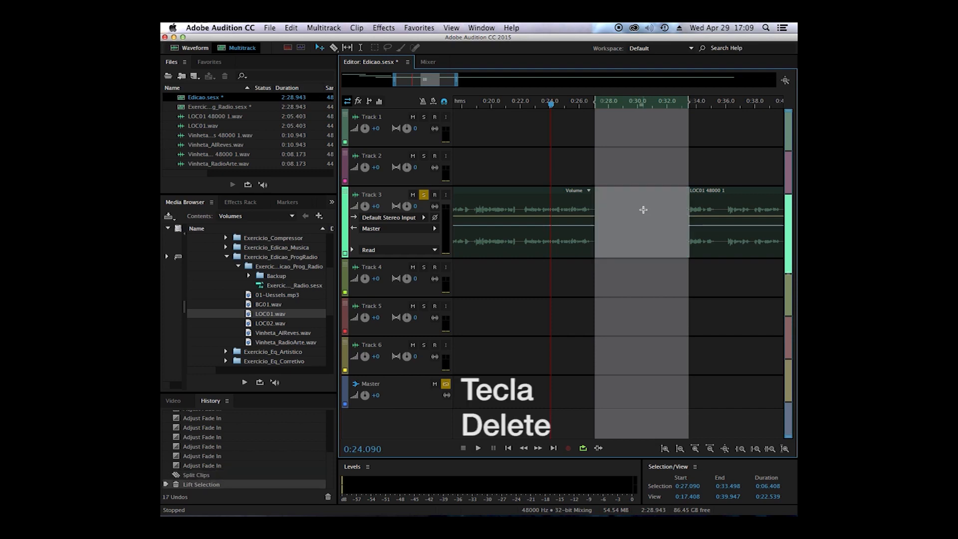
left_click_drag(727, 241, 632, 242)
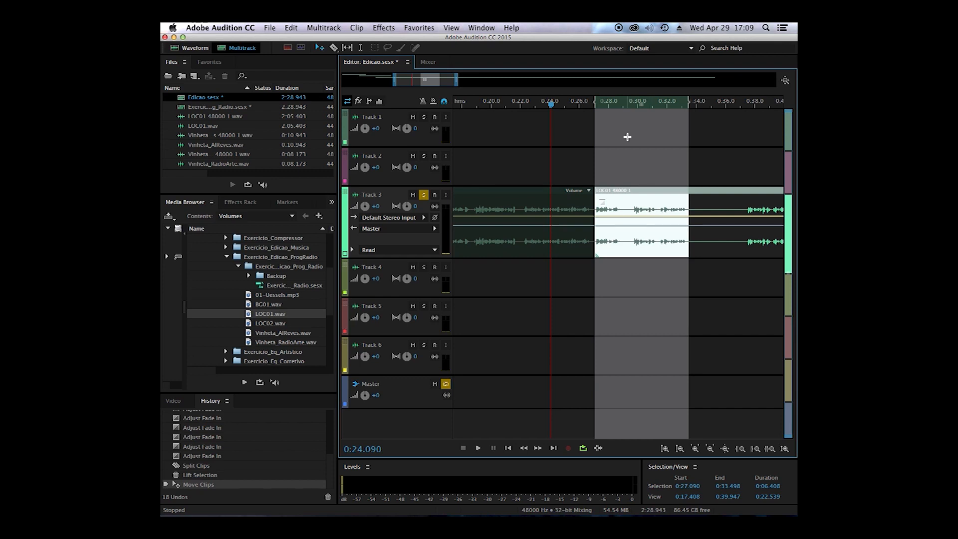
Clear the time selection and listen across the LOC01 join from 0:25.108.
double_click(644, 105)
left_click(565, 105)
key("space")
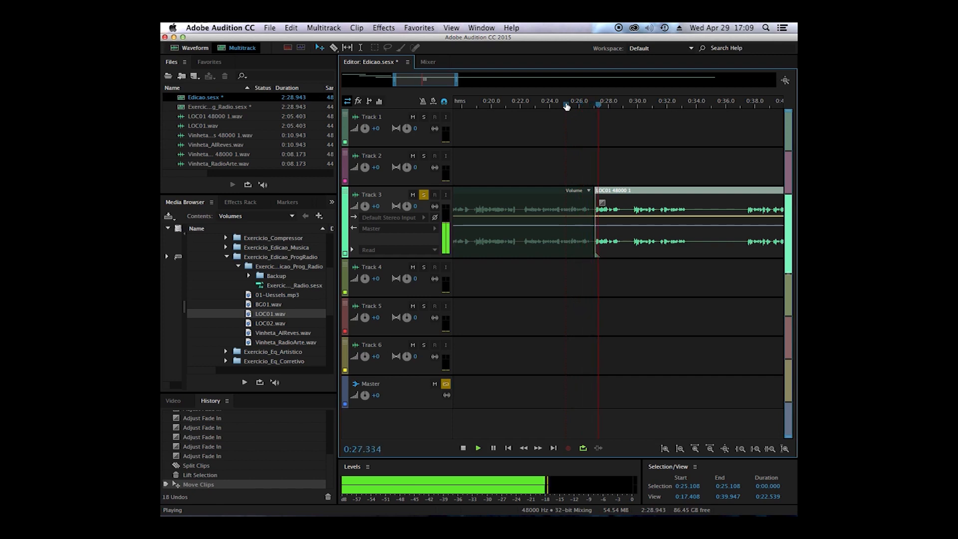
key("space")
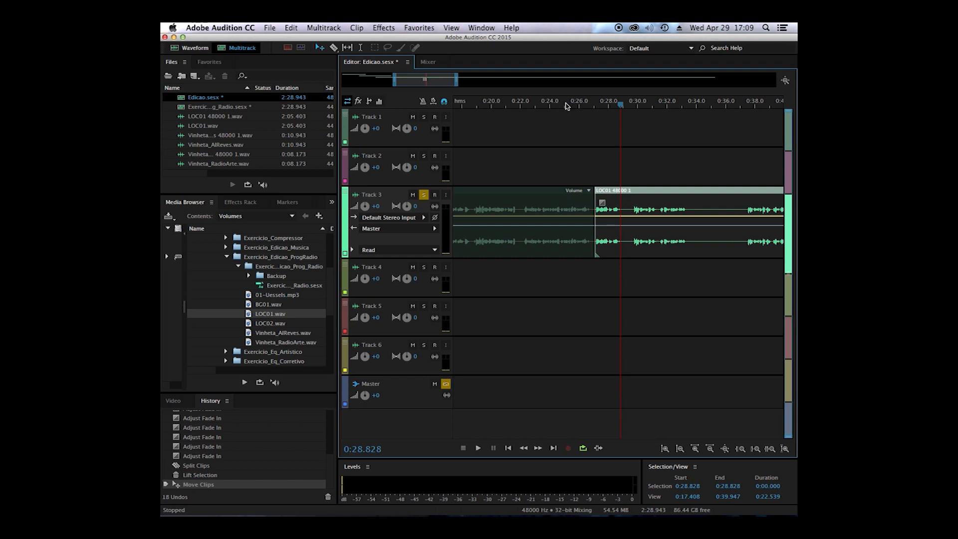
Undo the LOC01 move, deletion and split, and clear the restored time selection.
key("super+z")
key("super+z")
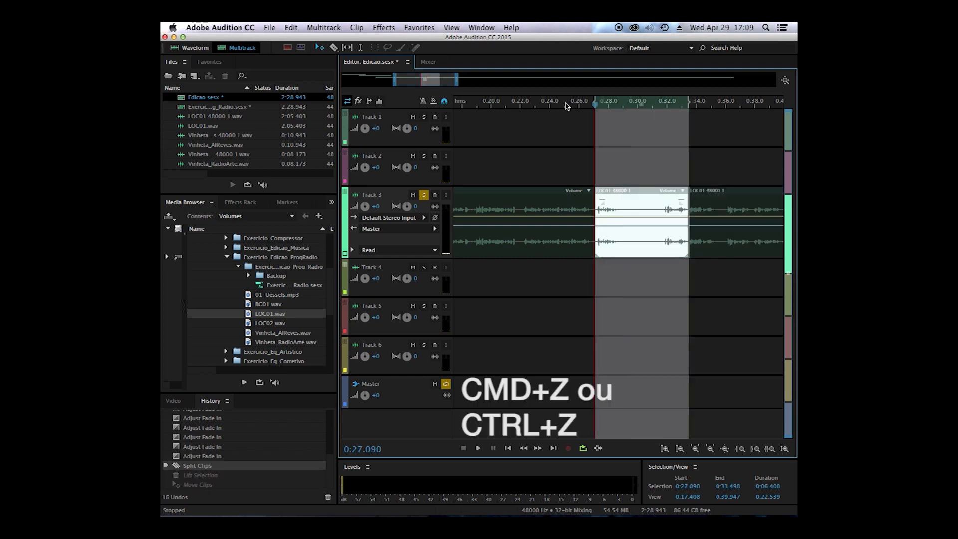
key("super+z")
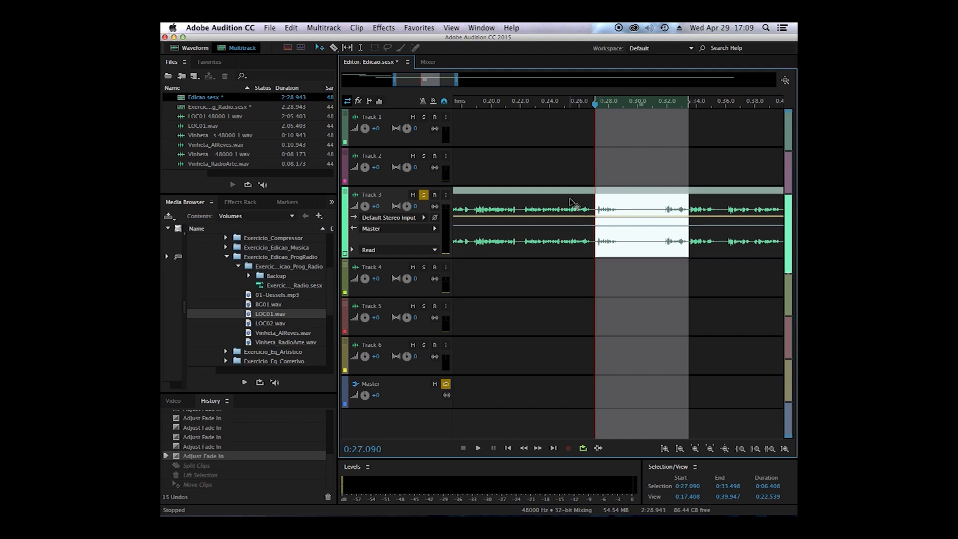
left_click(572, 163)
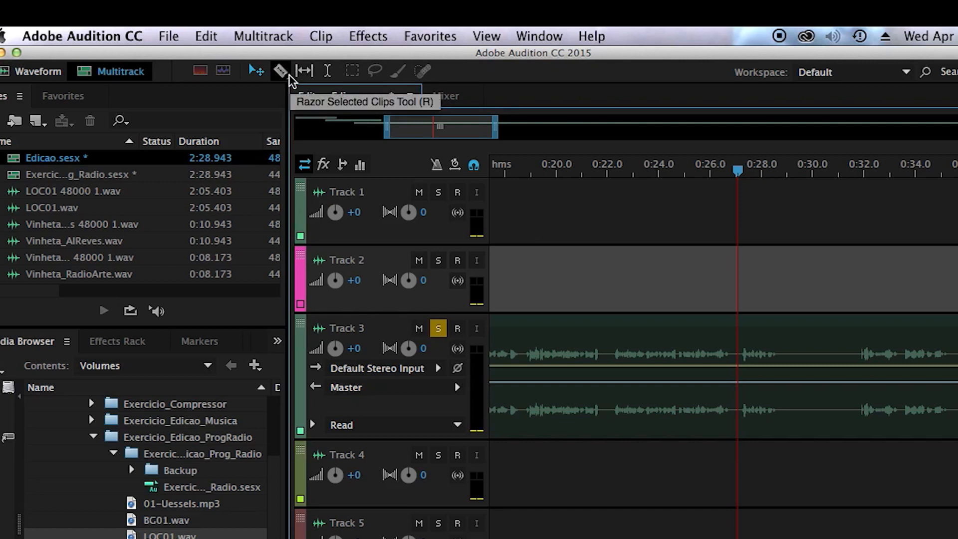
Cut LOC01 with the Razor tool at 0:27.090 and at about 0:33.5.
left_click(282, 72)
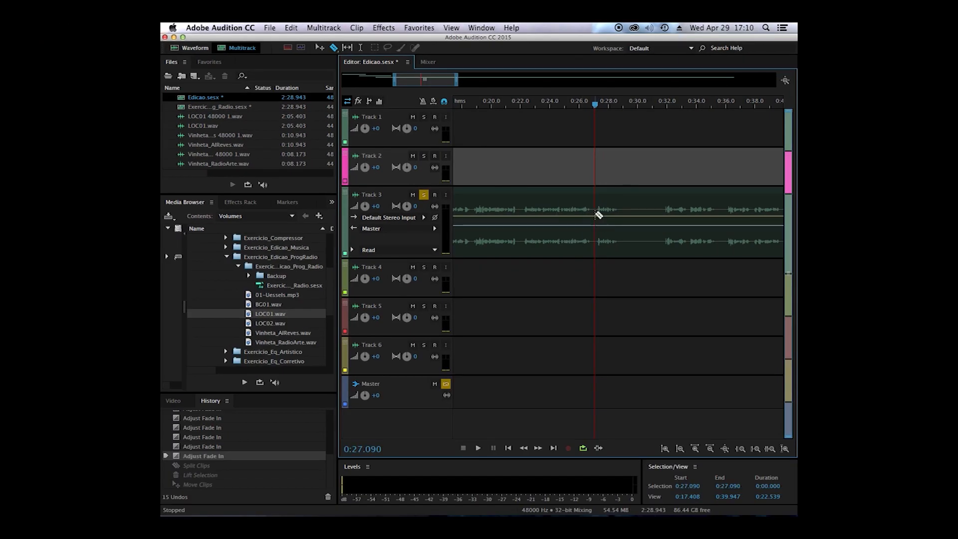
left_click(660, 281)
left_click(595, 214)
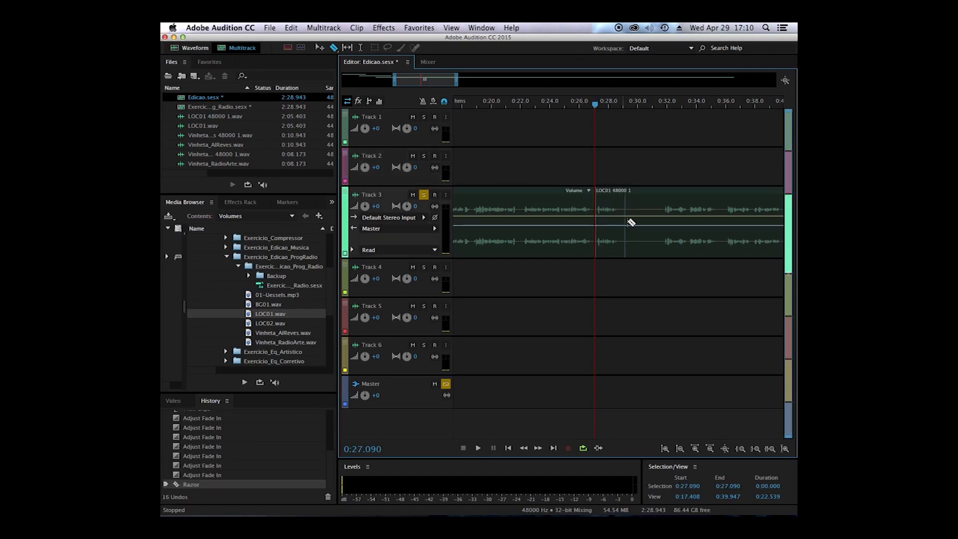
left_click(688, 211)
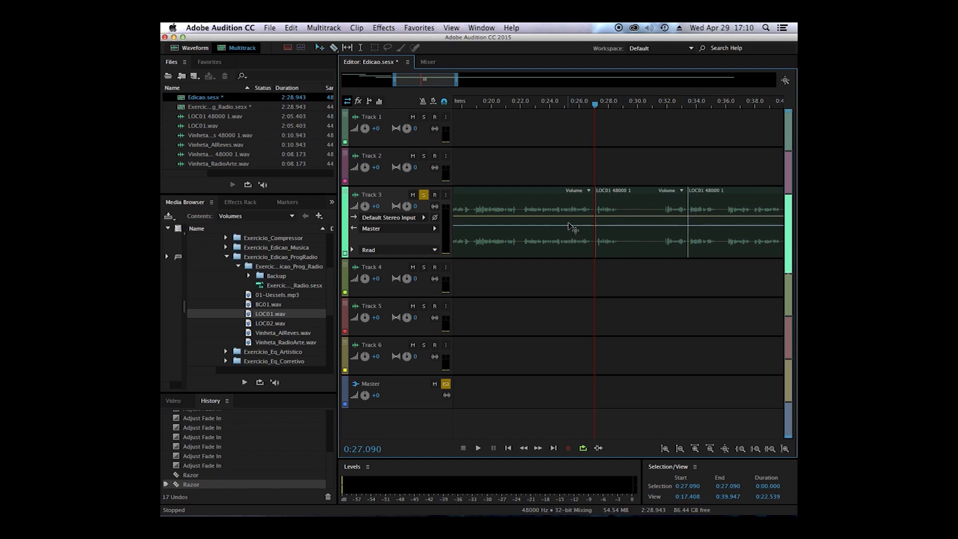
Delete the middle LOC01 piece and snap the following piece against the end of the first one.
left_click(637, 210)
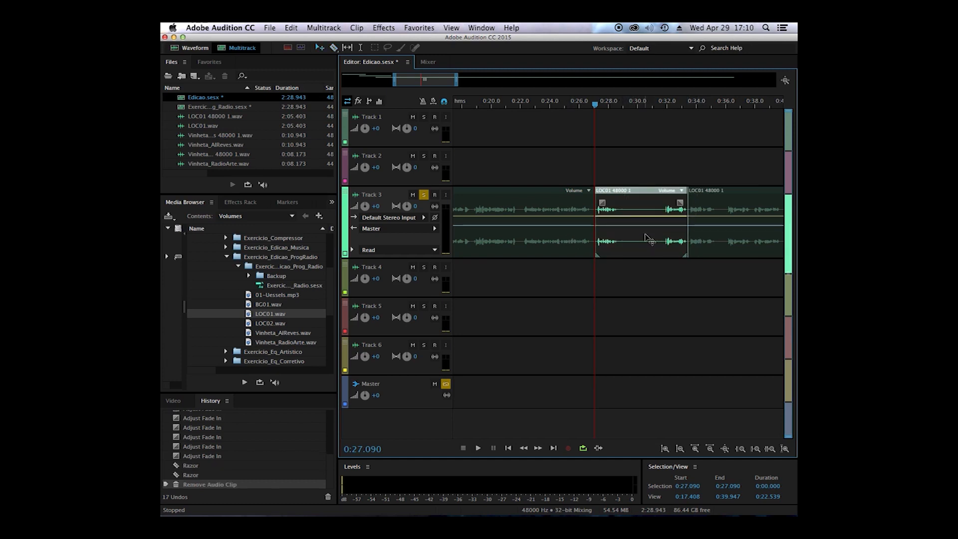
key("Delete")
left_click_drag(709, 206, 619, 207)
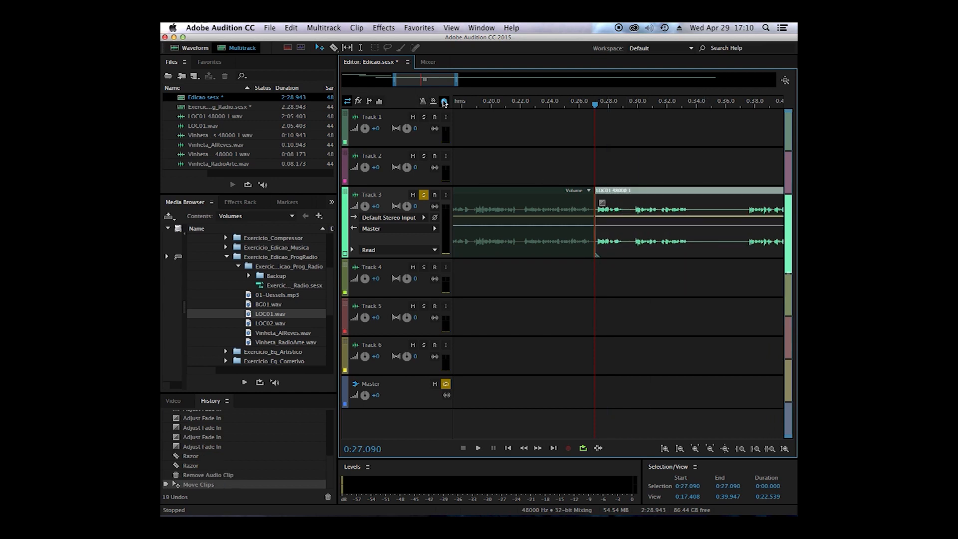
left_click_drag(626, 205, 634, 205)
left_click_drag(749, 155, 731, 159)
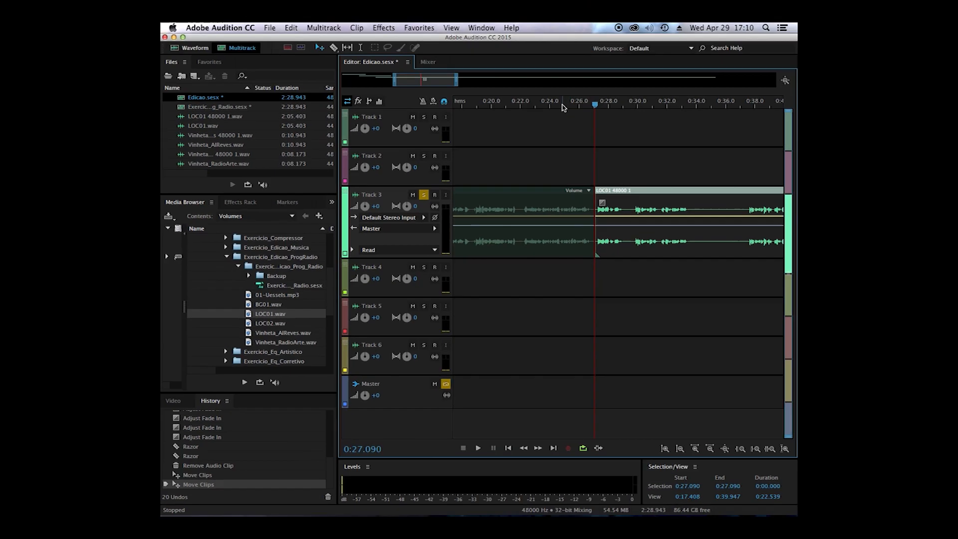
Listen across the LOC01 join on Track 3 from 0:24.777.
left_click(561, 106)
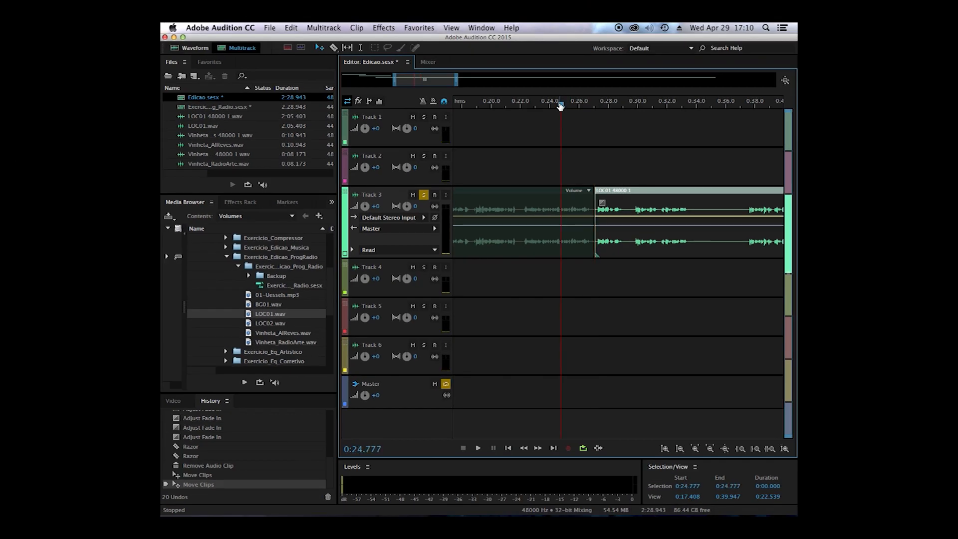
key("space")
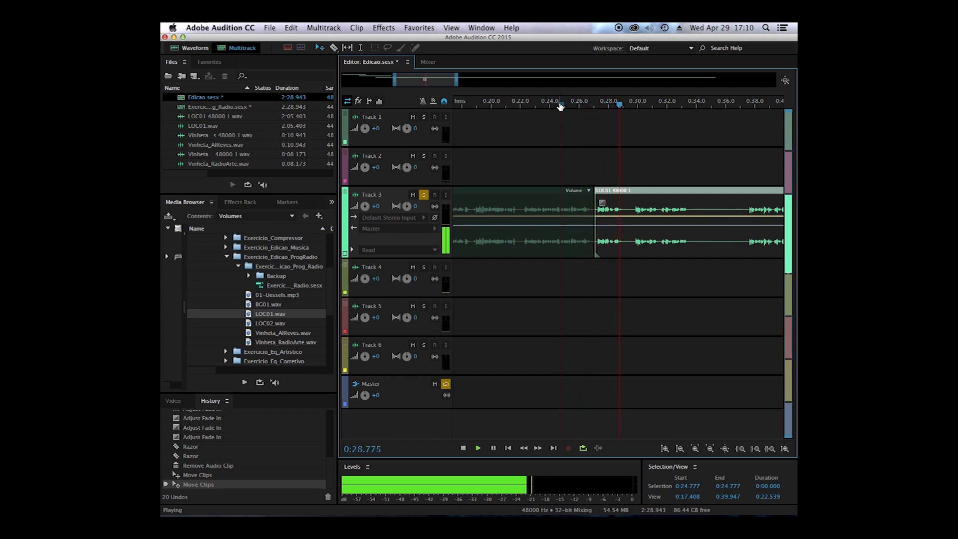
key("space")
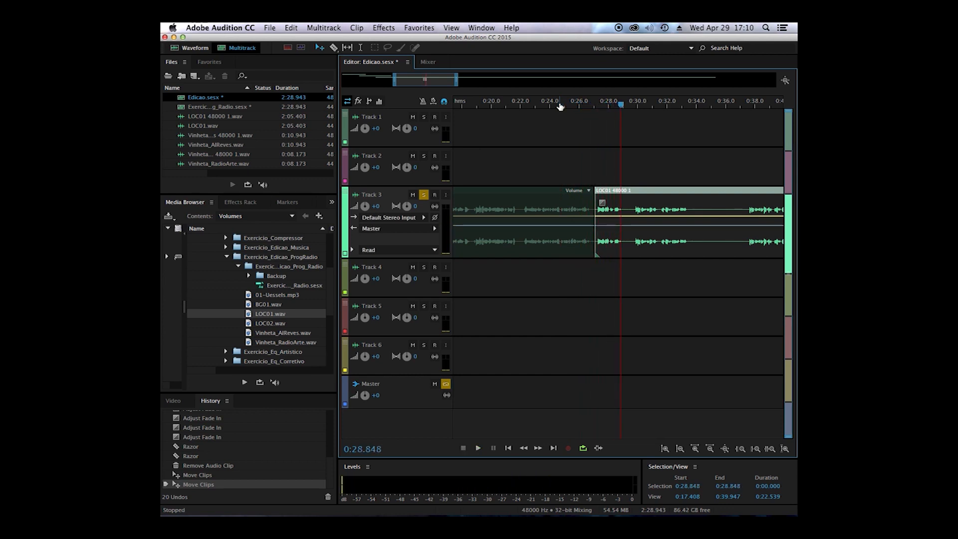
Undo the LOC01 clip moves, the deletion of the middle piece and both Razor cuts.
key("super+z")
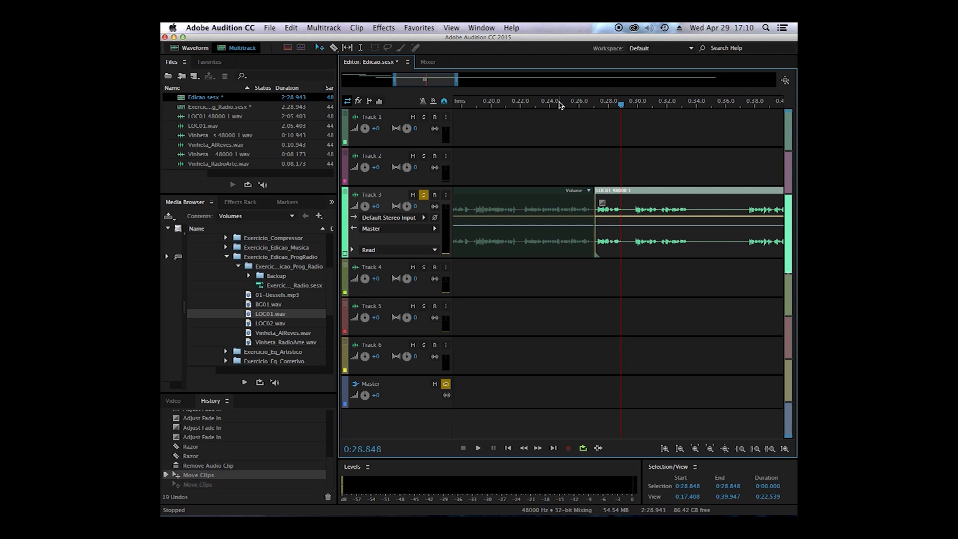
key("super+z")
key("super+z")
key("super+z")
key("super+z")
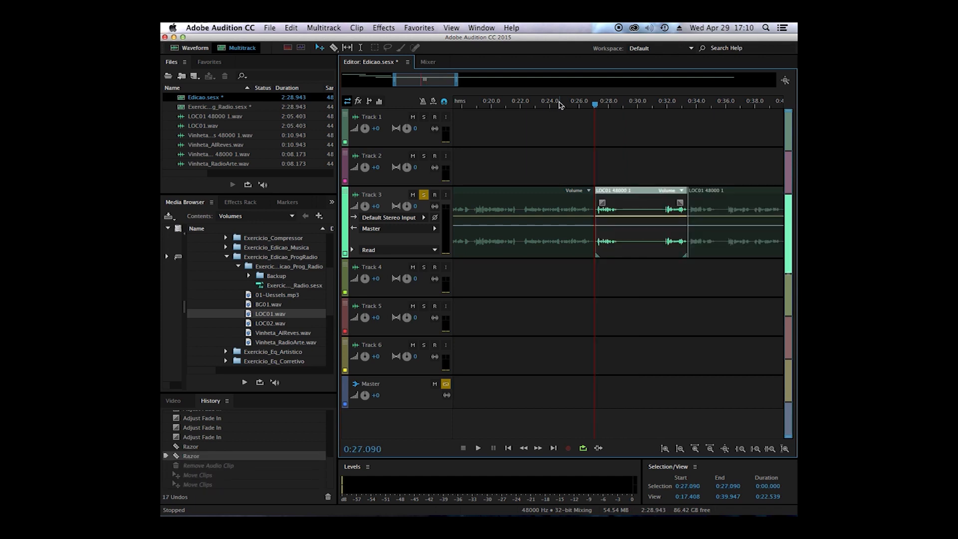
key("super+z")
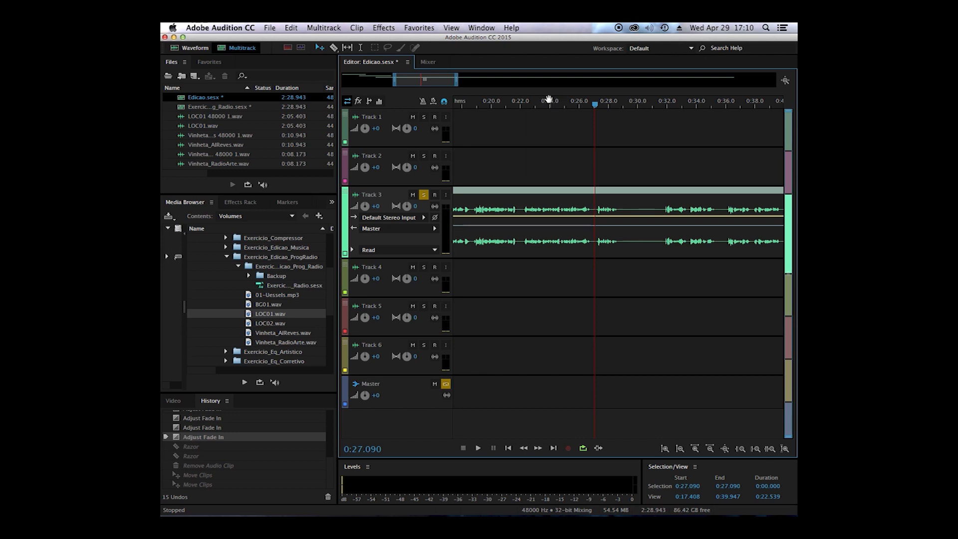
Select LOC01 on Track 3 from 0:27.009 to 0:33.543, split it at both selection edges, and clear the time selection.
left_click(359, 49)
left_click_drag(594, 213, 690, 220)
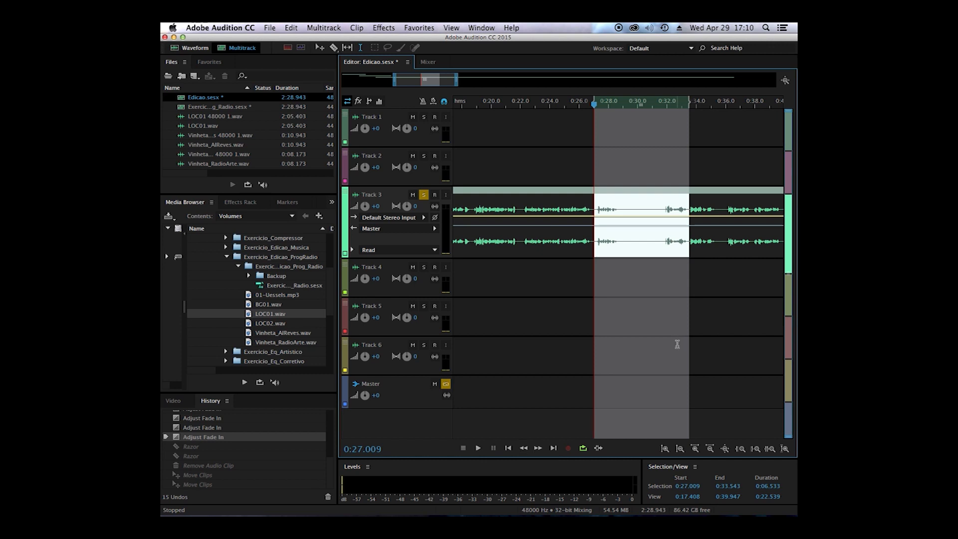
key("super+k")
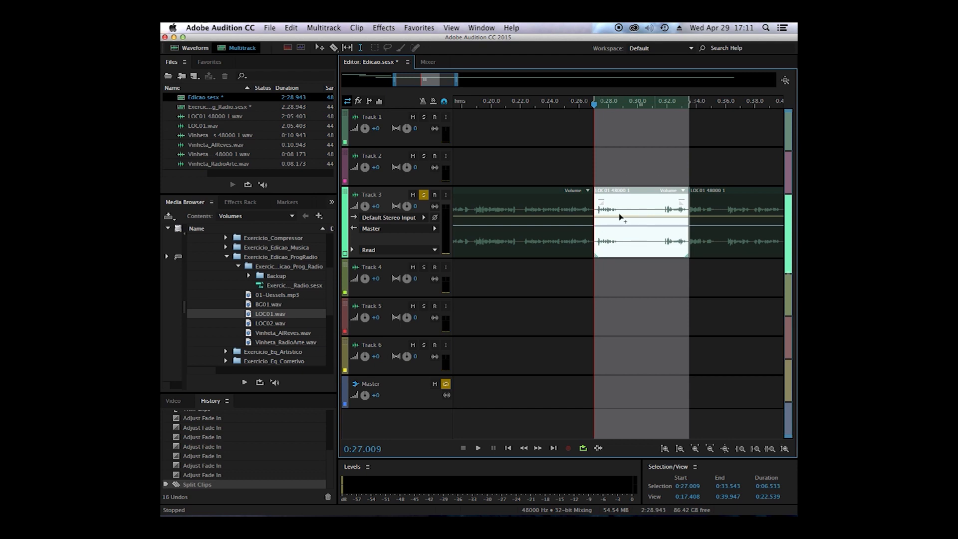
left_click(589, 220)
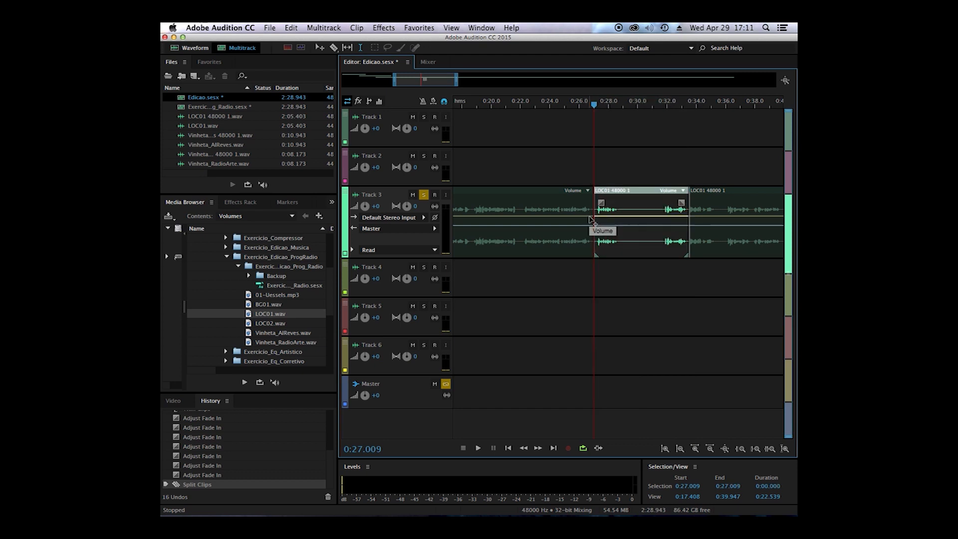
Ripple-delete the middle LOC01 piece as a selected clip.
right_click(640, 209)
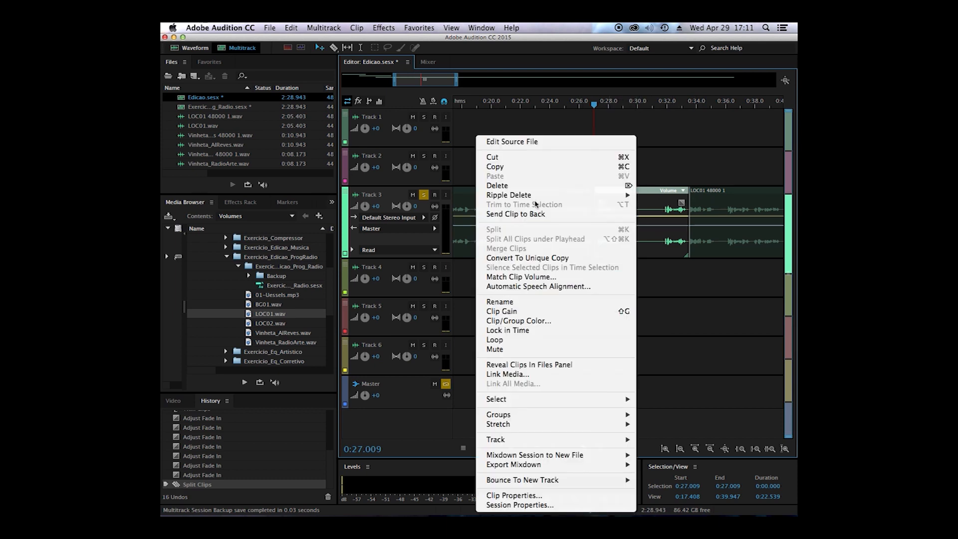
mouse_move(508, 197)
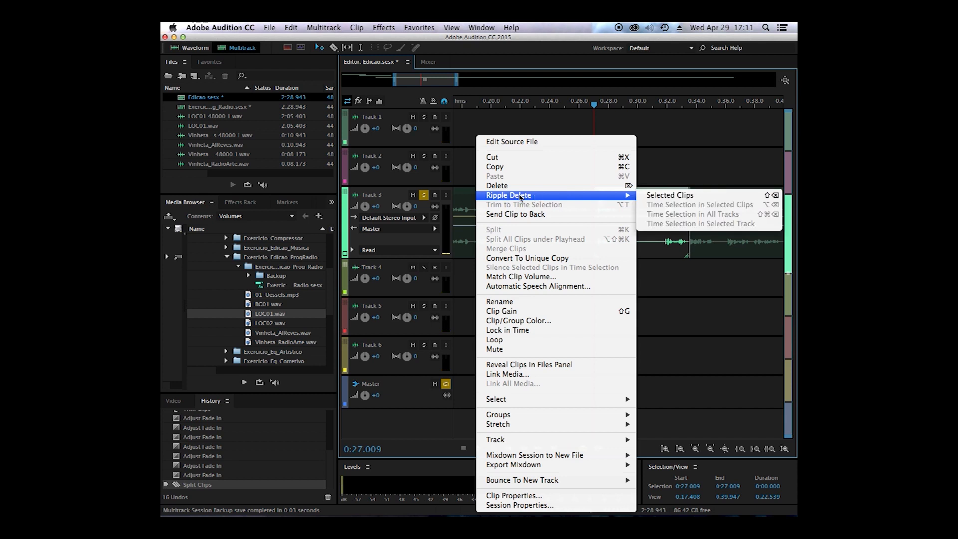
left_click(672, 197)
Listen across the LOC01 join from 0:25.391 and undo the ripple delete.
left_click(570, 105)
key("space")
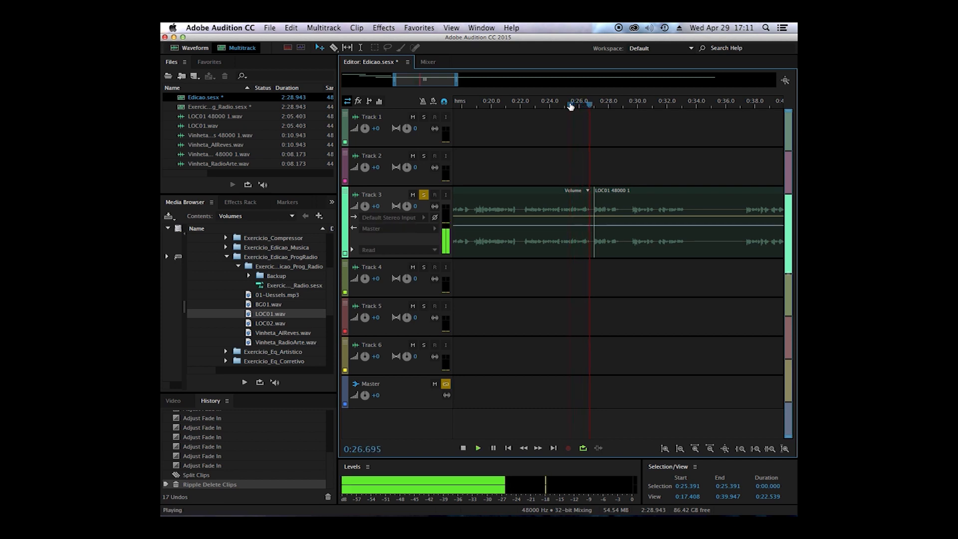
key("space")
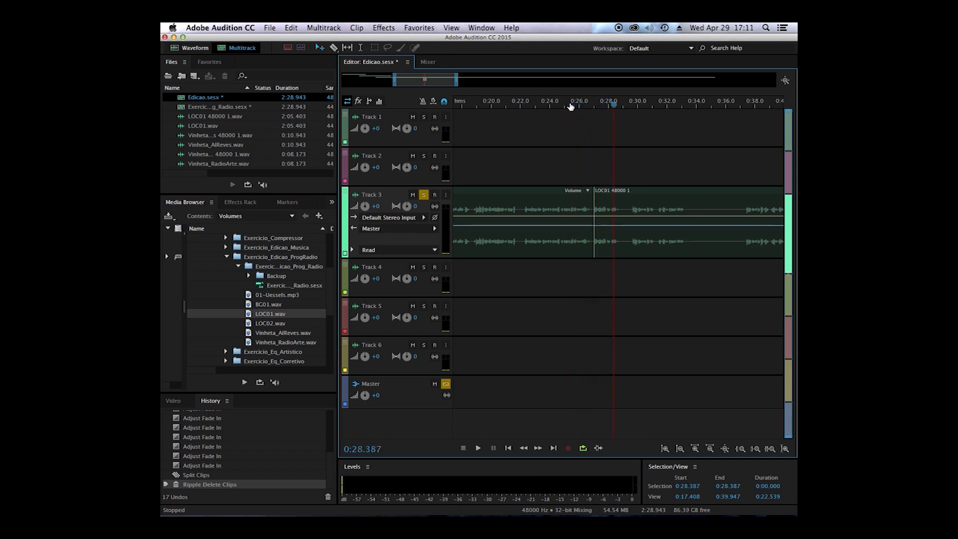
key("super+z")
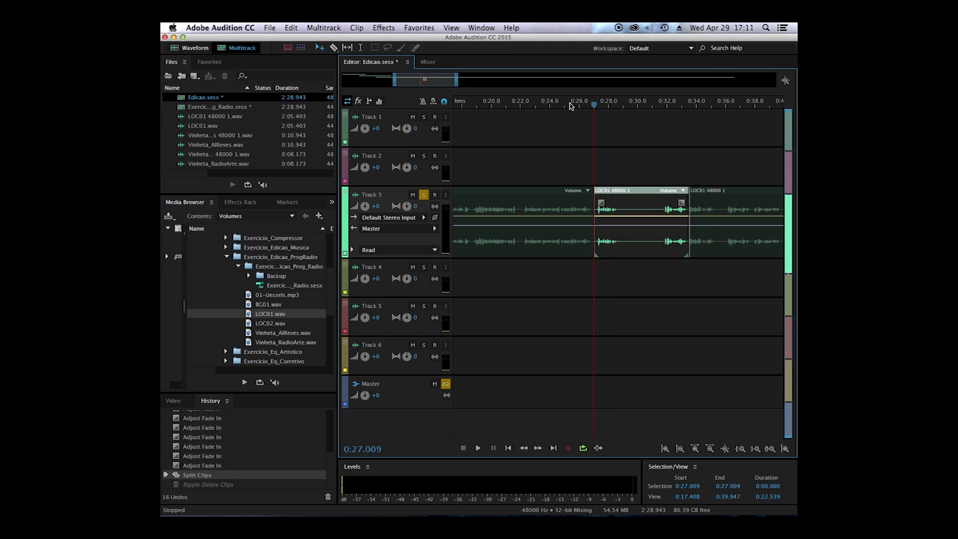
right_click(639, 204)
right_click(639, 206)
right_click(639, 205)
mouse_move(587, 195)
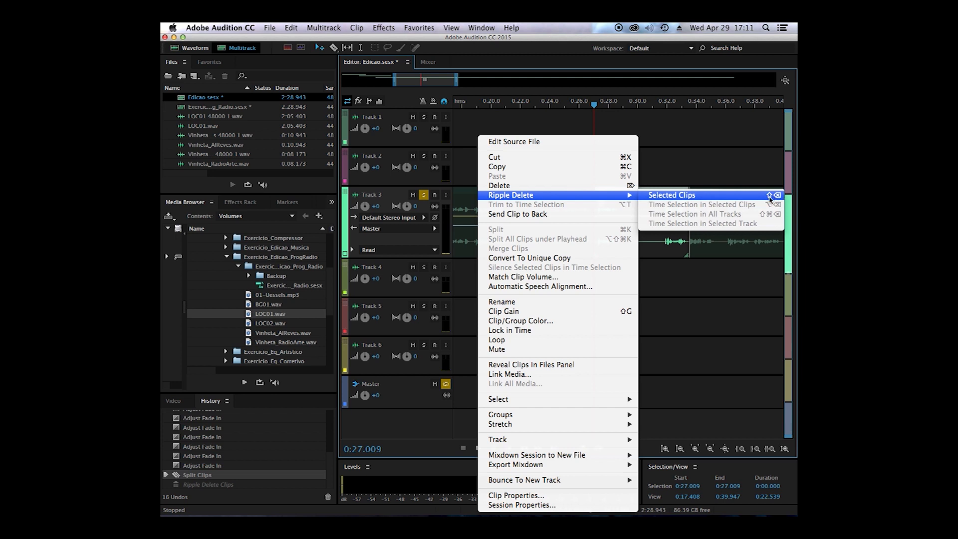
key("Escape")
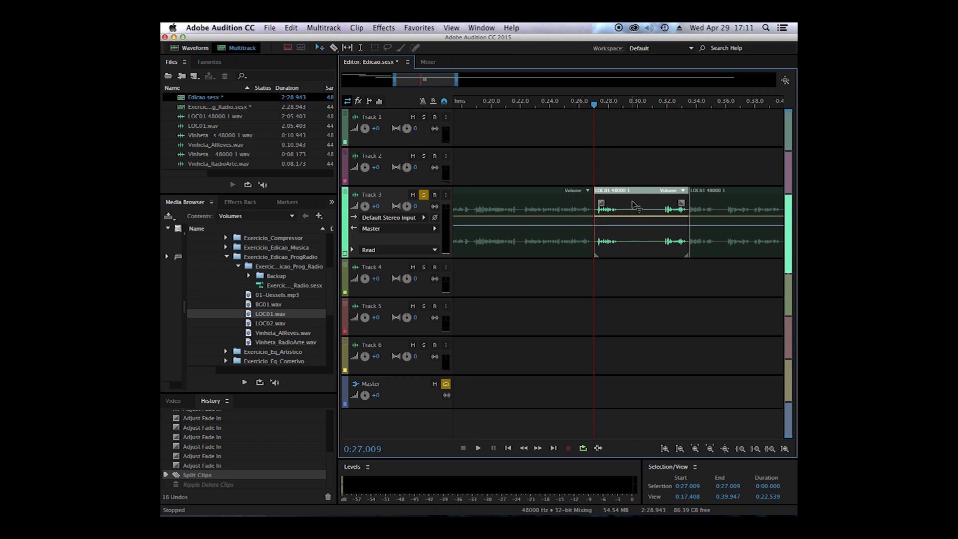
Delete the middle LOC01 piece and ripple-delete the gap it leaves on Track 3.
key("Delete")
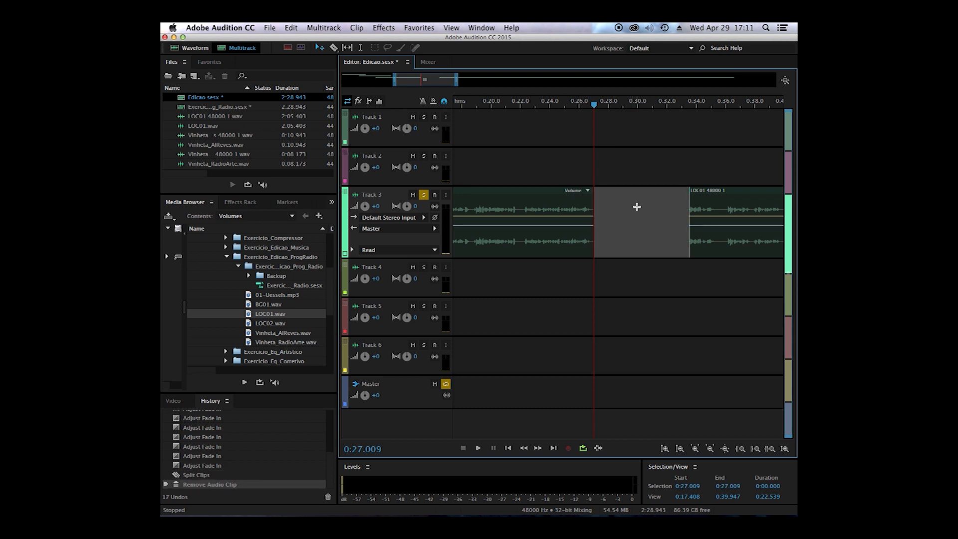
right_click(633, 202)
mouse_move(665, 220)
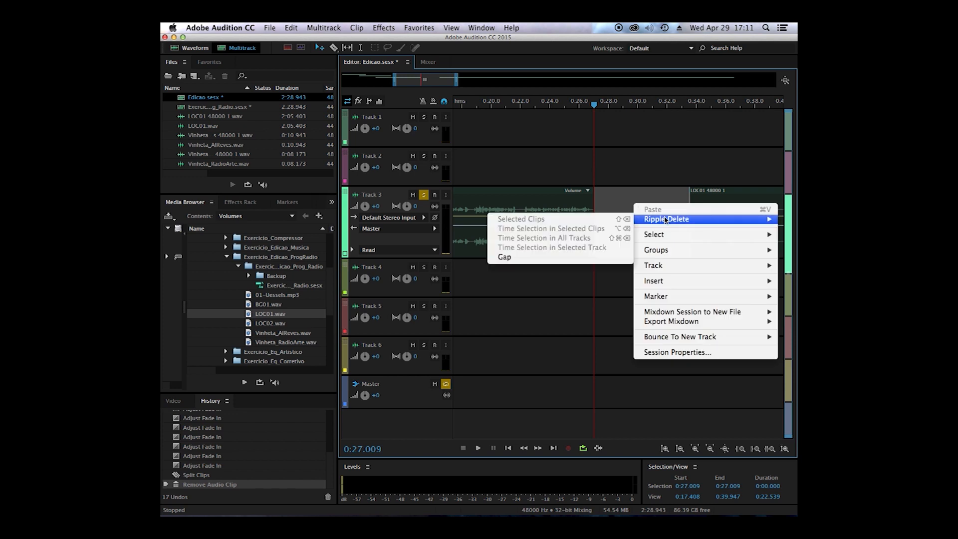
left_click(531, 262)
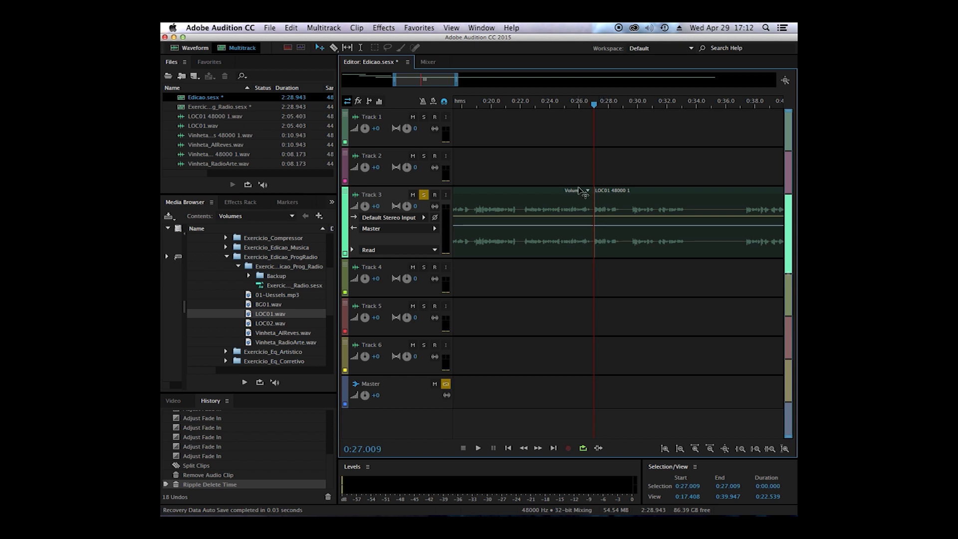
Trim the start of the second LOC01 piece to about 0:27.1 and move it against the end of the first piece.
left_click_drag(592, 107, 624, 108)
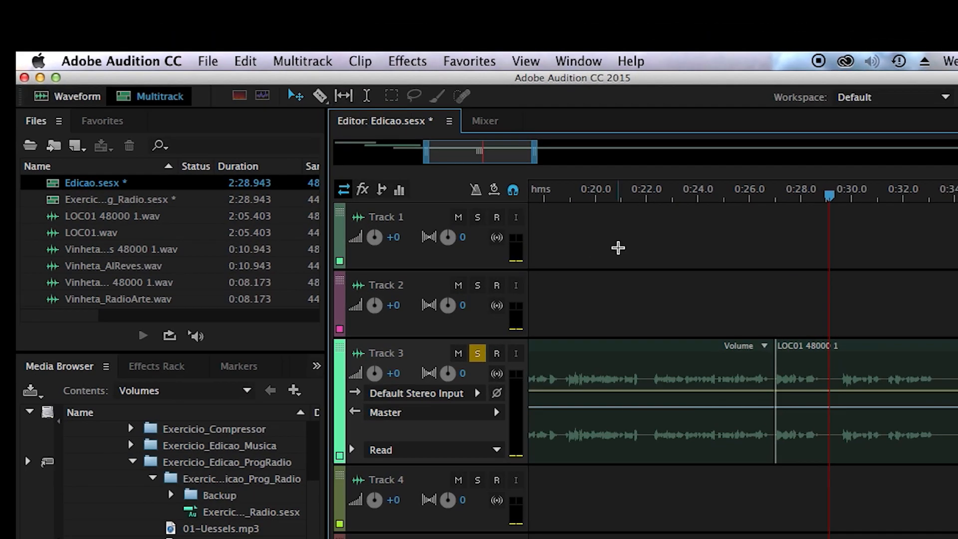
left_click(771, 195)
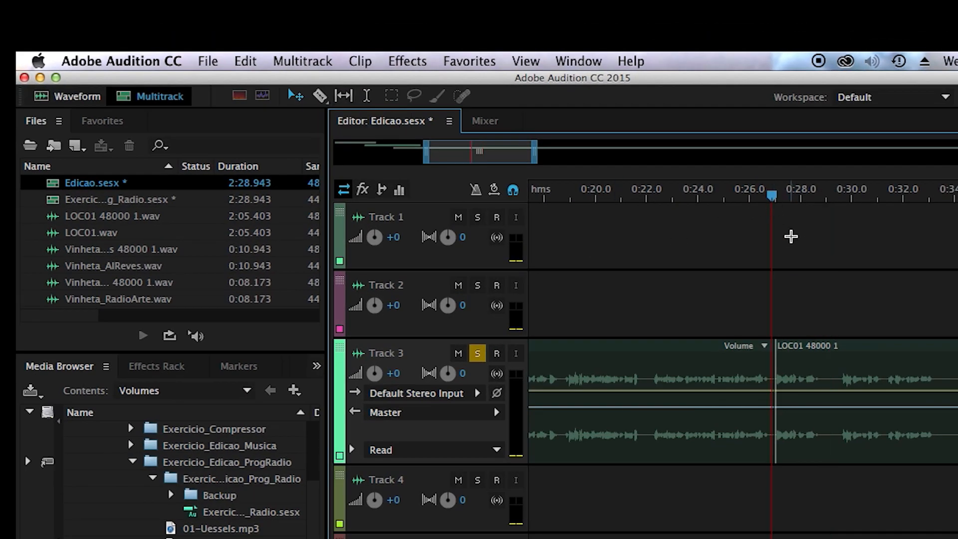
scroll(793, 235, "up", 4)
scroll(908, 375, "up", 6)
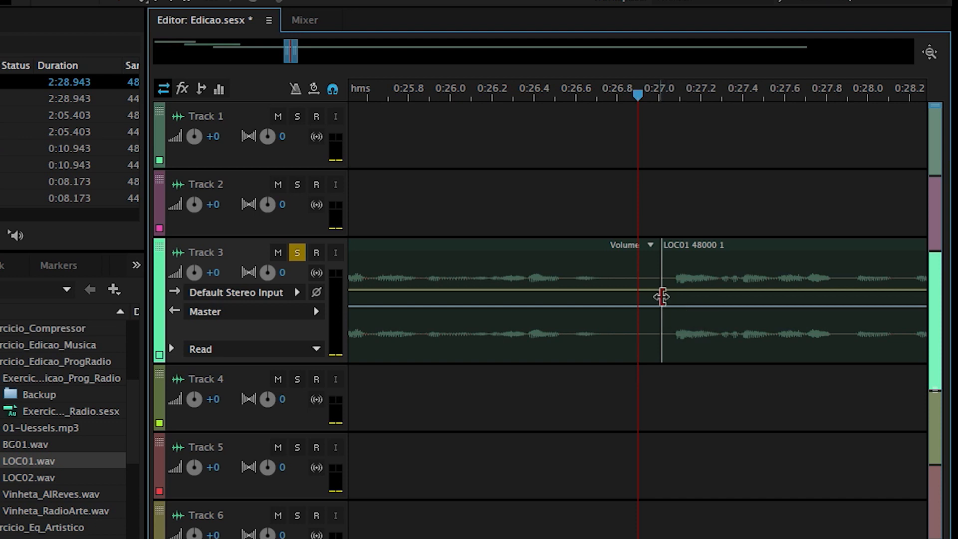
left_click_drag(662, 299, 679, 299)
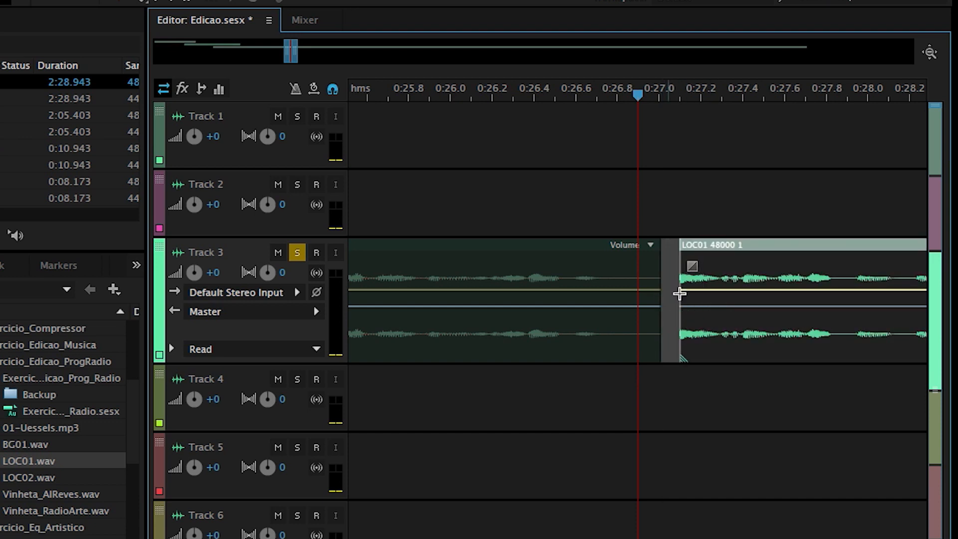
left_click_drag(722, 325, 702, 324)
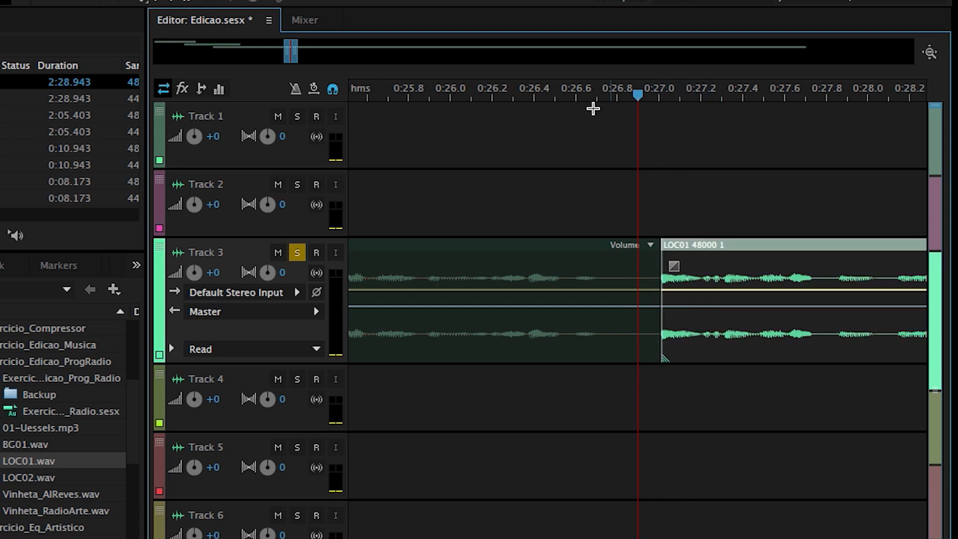
Listen across the tightened LOC01 join from about 0:26.6 and again from about 0:26.2.
left_click(585, 99)
key("space")
left_click(486, 100)
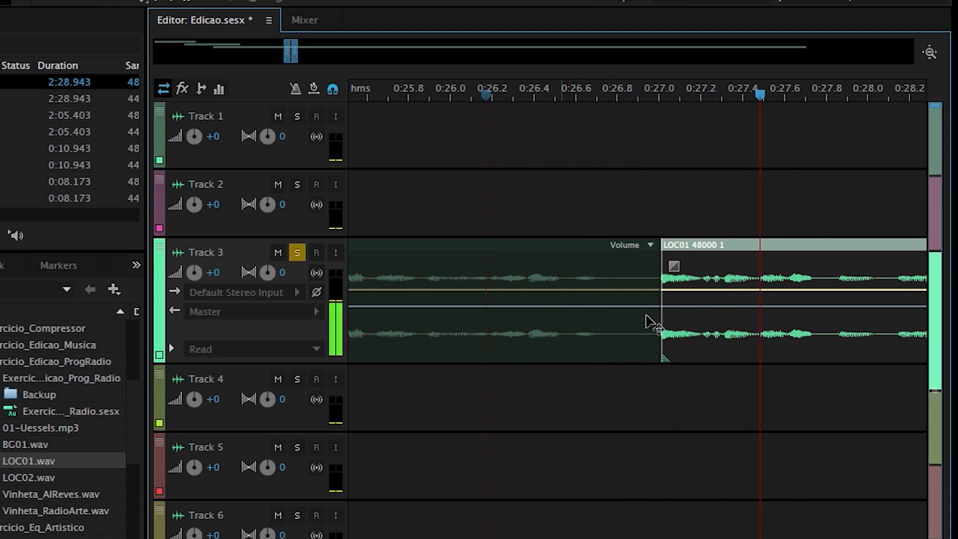
Trim slightly more from the start of the second LOC01 piece, keep it joined to the first, and play the result.
left_click_drag(657, 310, 674, 299)
key("space")
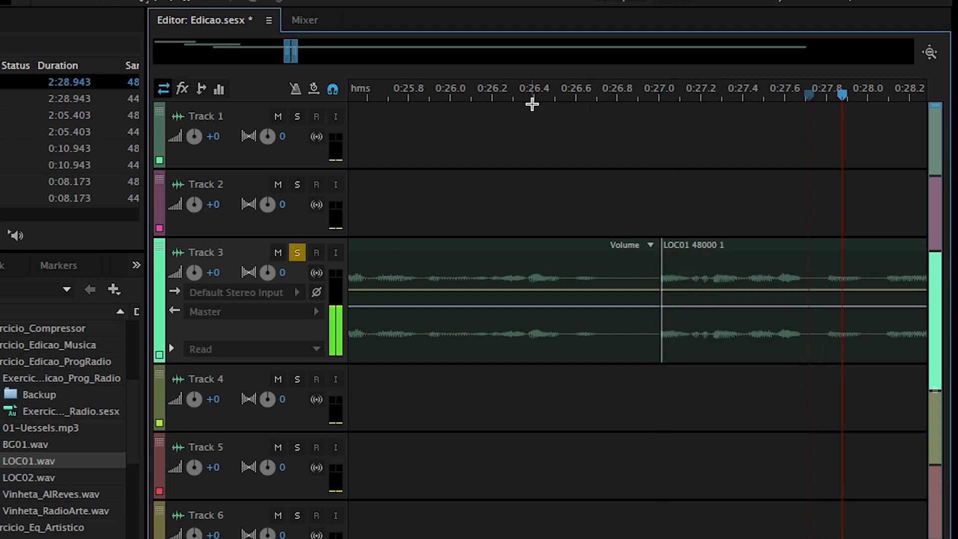
key("space")
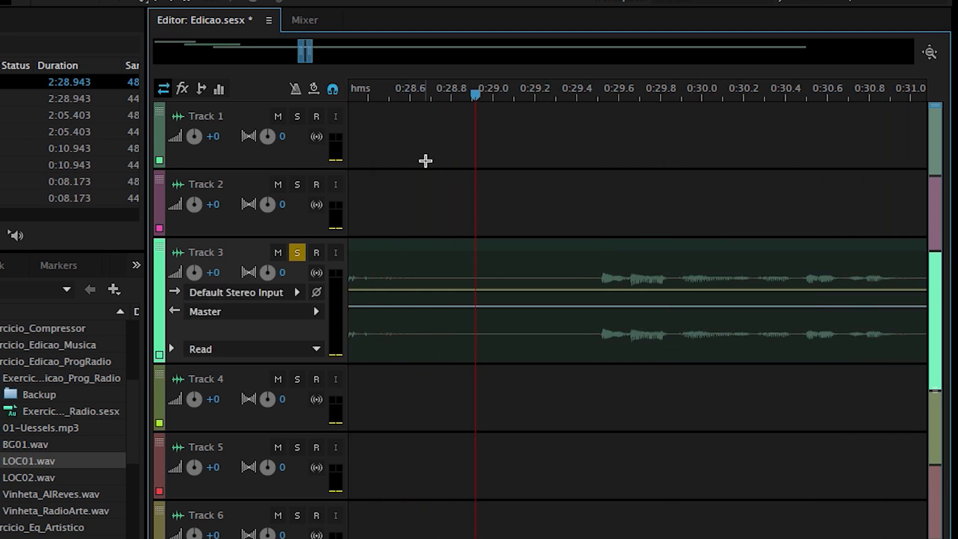
Listen across the LOC01 join again from about 0:26.3.
key("minus")
key("minus")
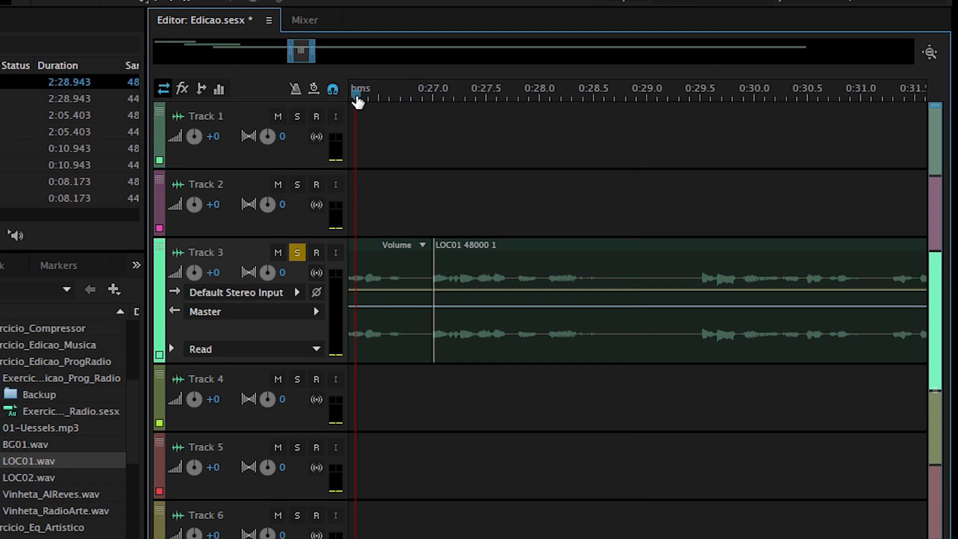
key("space")
key("space")
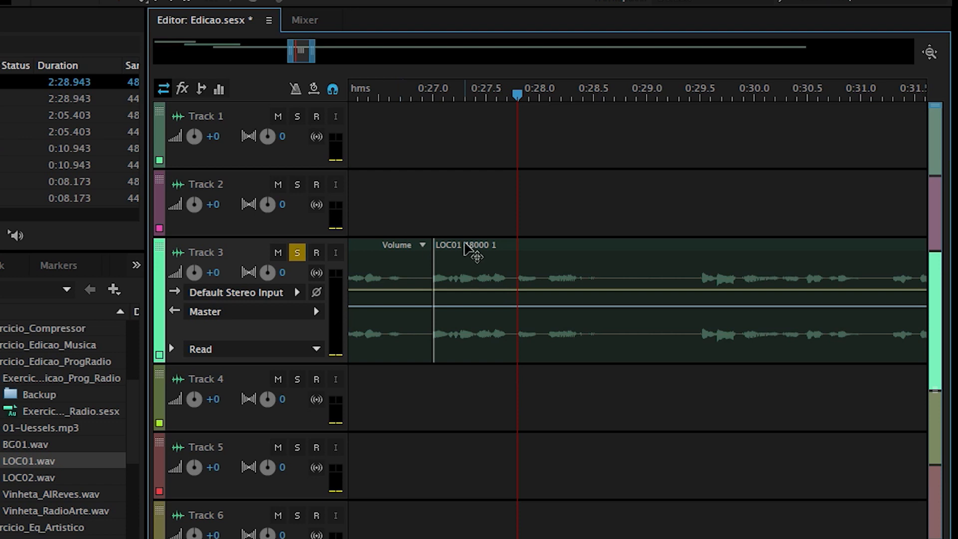
Slip the audio inside the second LOC01 piece slightly later so its speech begins just after the join near 0:27.0.
left_click(432, 95)
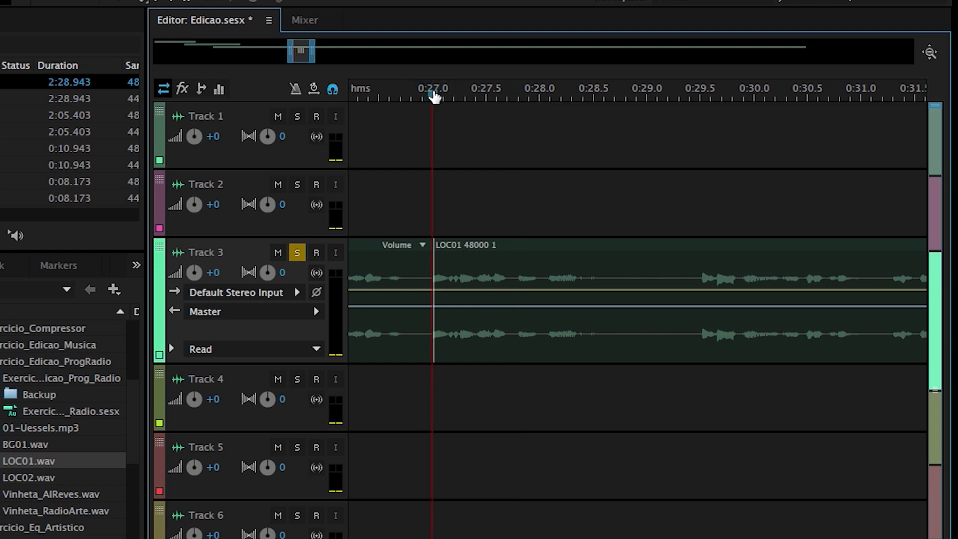
key("=")
key("=")
key("=")
key("=")
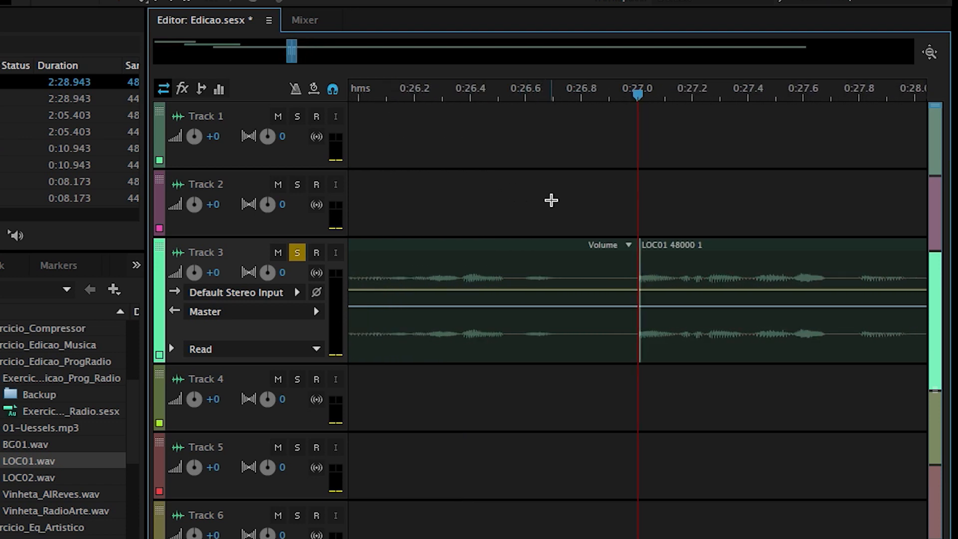
key("=")
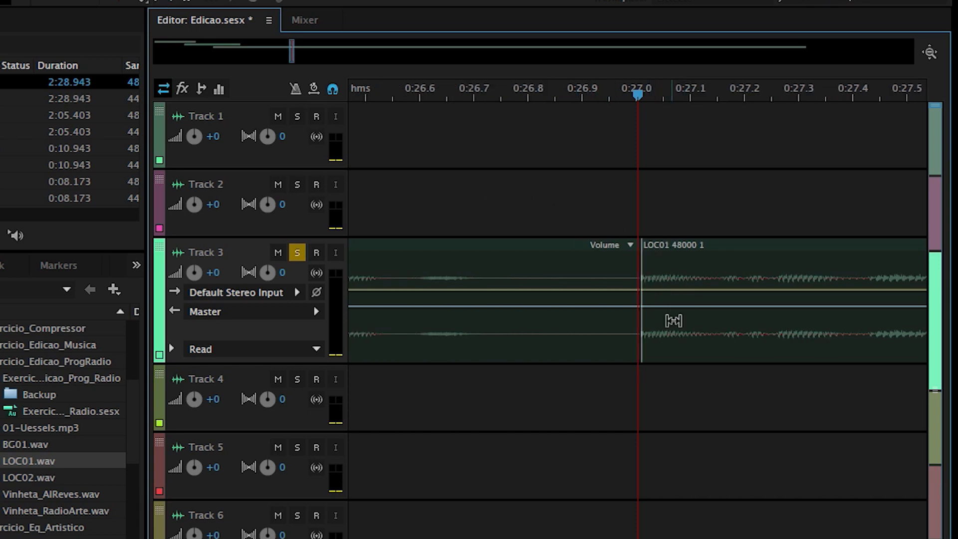
left_click_drag(678, 331, 665, 314)
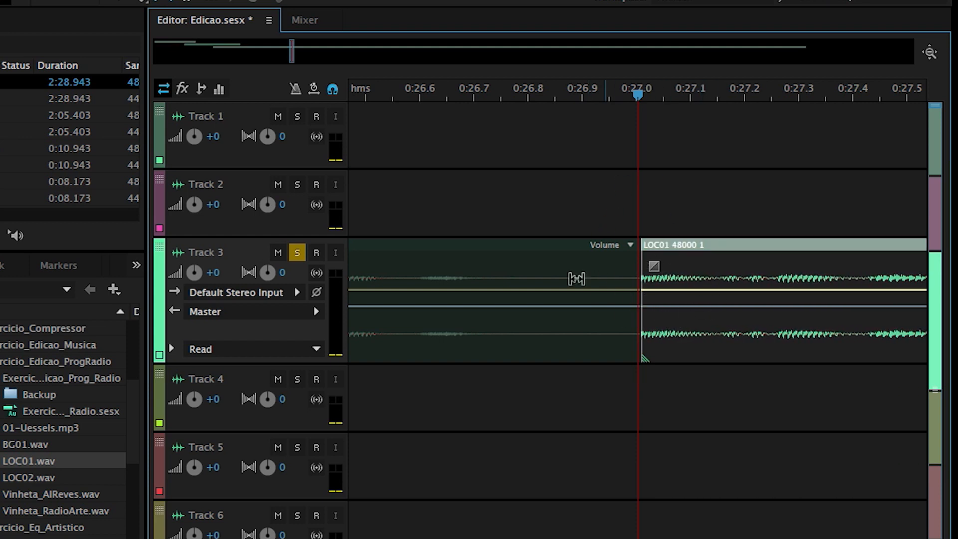
left_click_drag(684, 341, 656, 325)
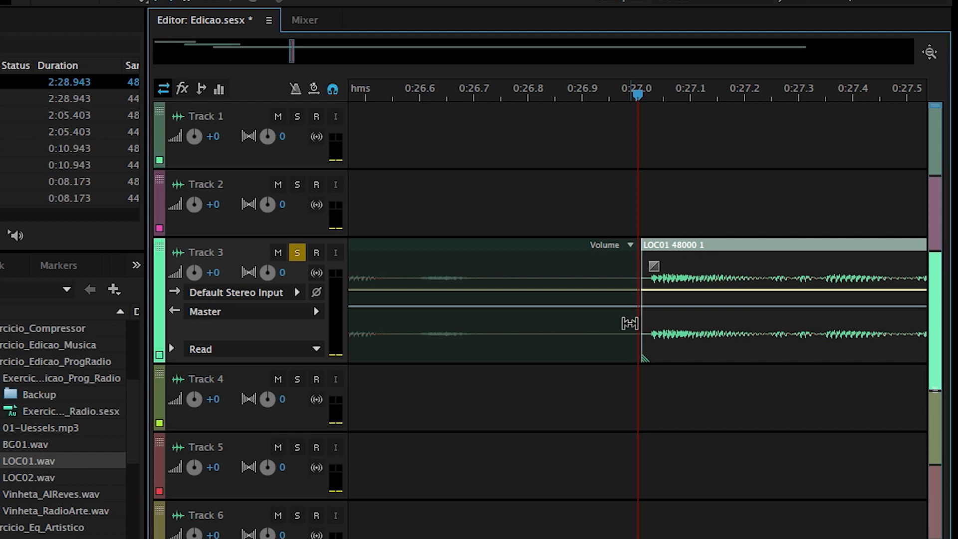
scroll(645, 299, "down", 3)
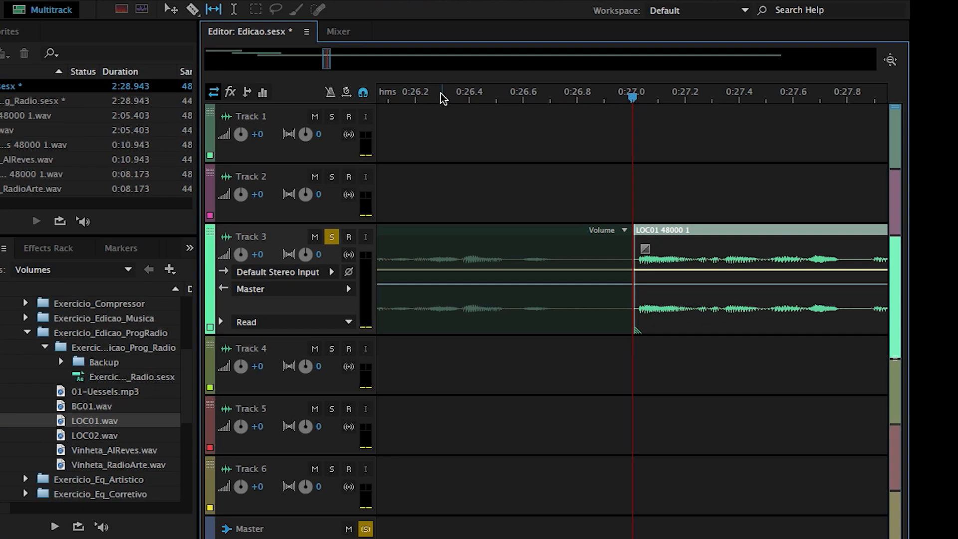
Play the slipped LOC01 join from about 0:26.3 to check how the speech runs on.
left_click(441, 92)
key("space")
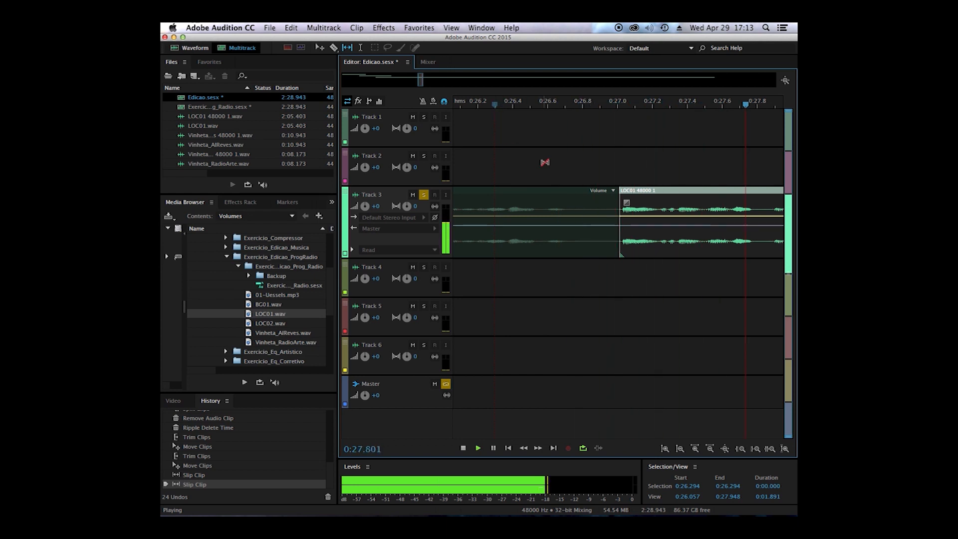
key("space")
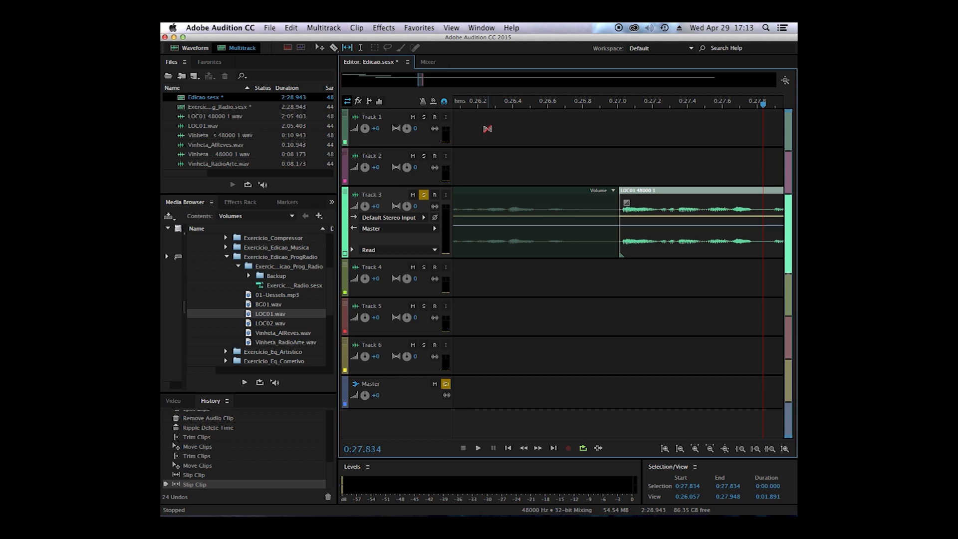
Delete both LOC01 pieces and the two Vinheta jingles from Tracks 1 to 3, and turn off Track 3's solo.
key("minus")
key("minus")
key("minus")
key("minus")
key("minus")
key("minus")
key("minus")
key("minus")
key("minus")
key("minus")
key("minus")
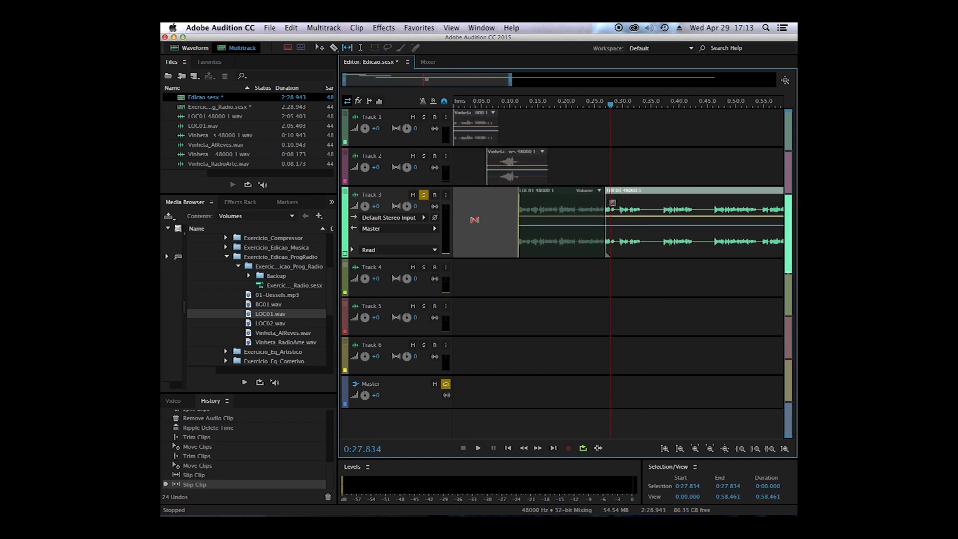
left_click(583, 245)
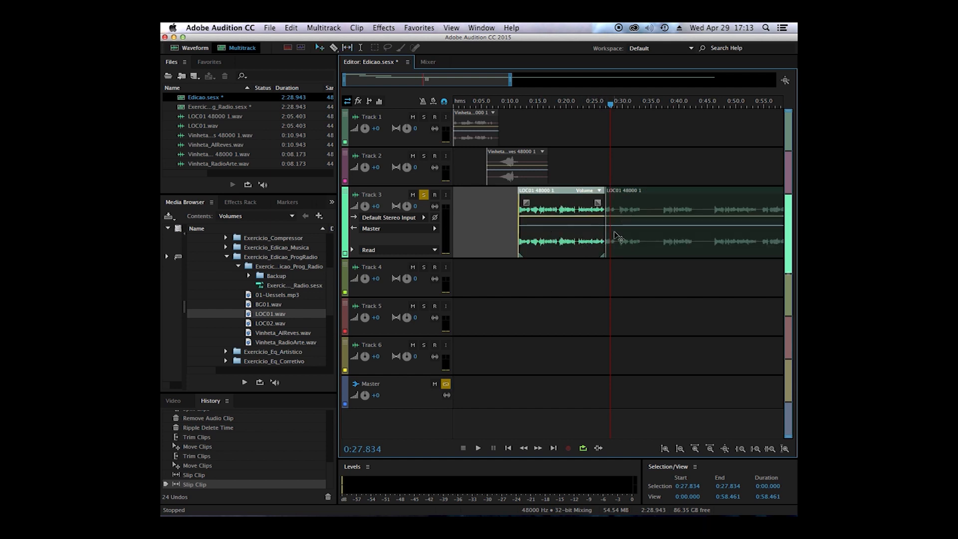
left_click(643, 244, "super")
left_click(532, 180, "super")
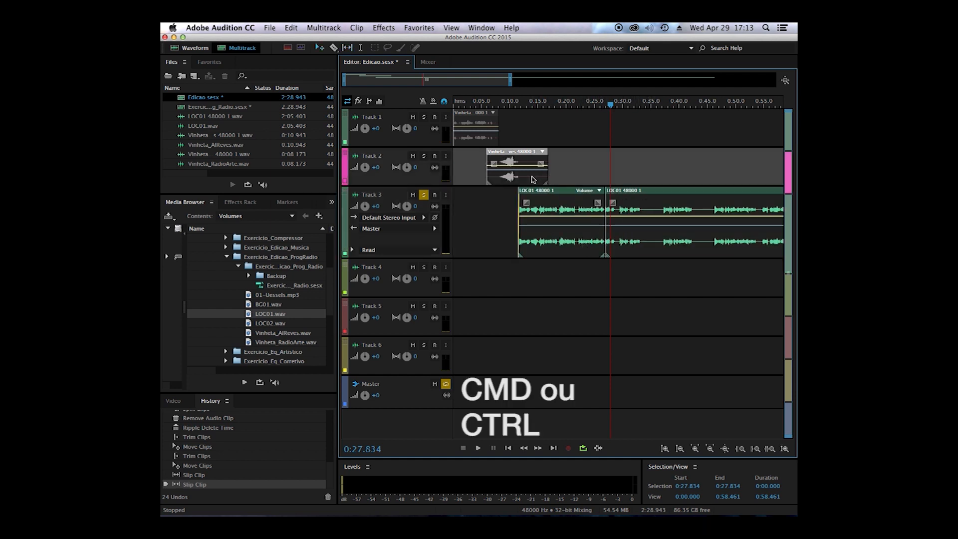
left_click(479, 131)
left_click(520, 172)
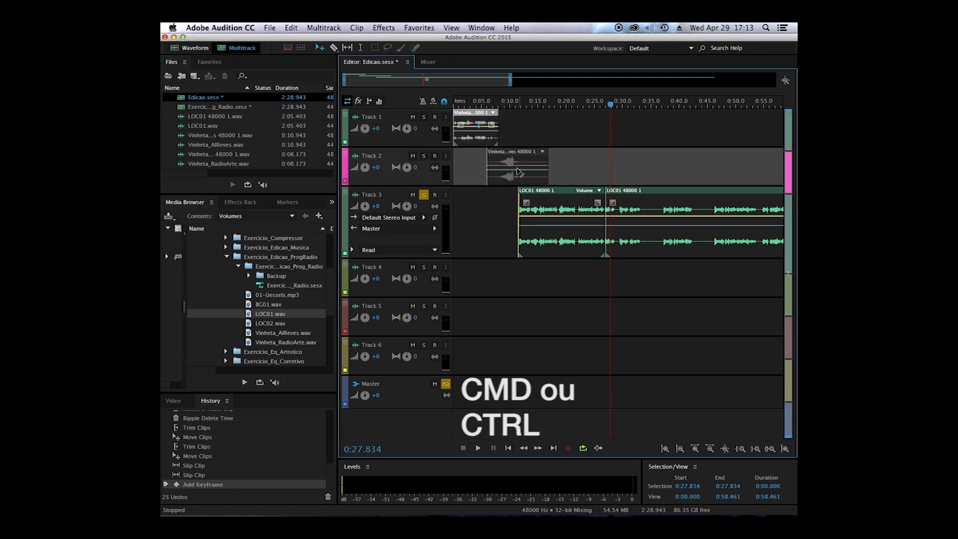
left_click(485, 126)
left_click(513, 170)
left_click(482, 122)
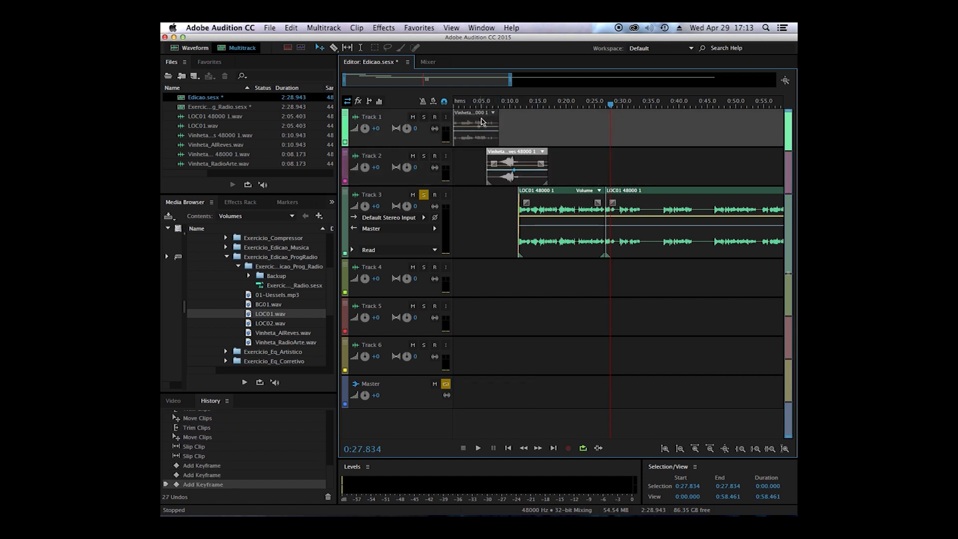
left_click(483, 124)
key("Delete")
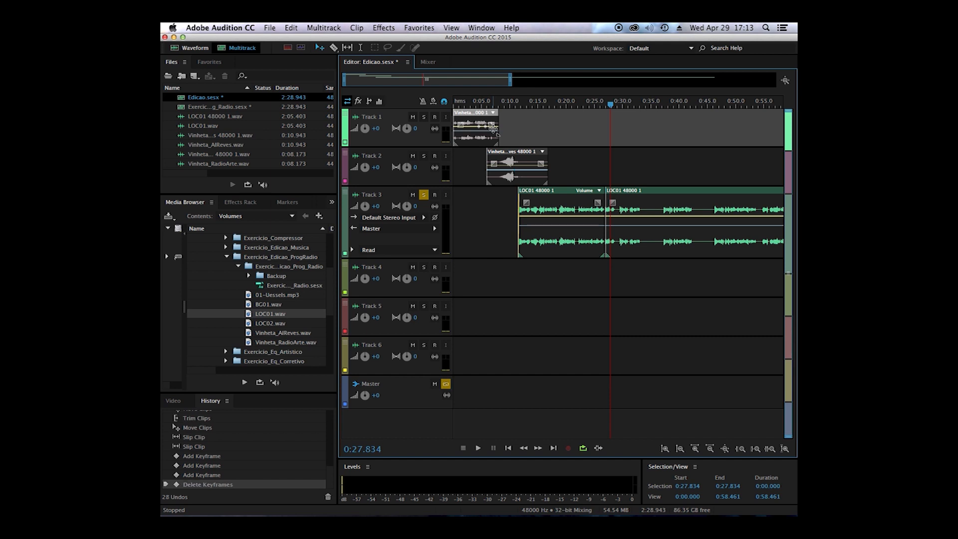
key("Delete")
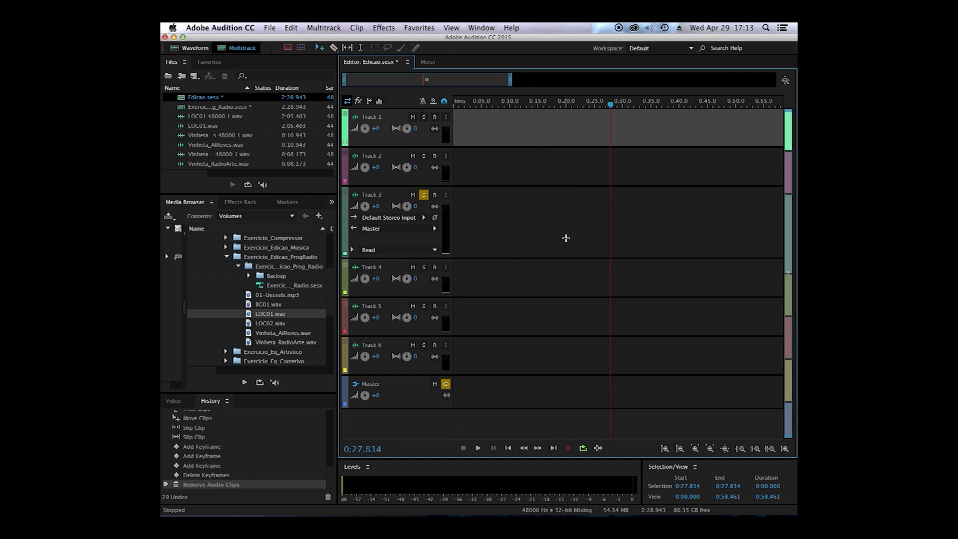
left_click(425, 194)
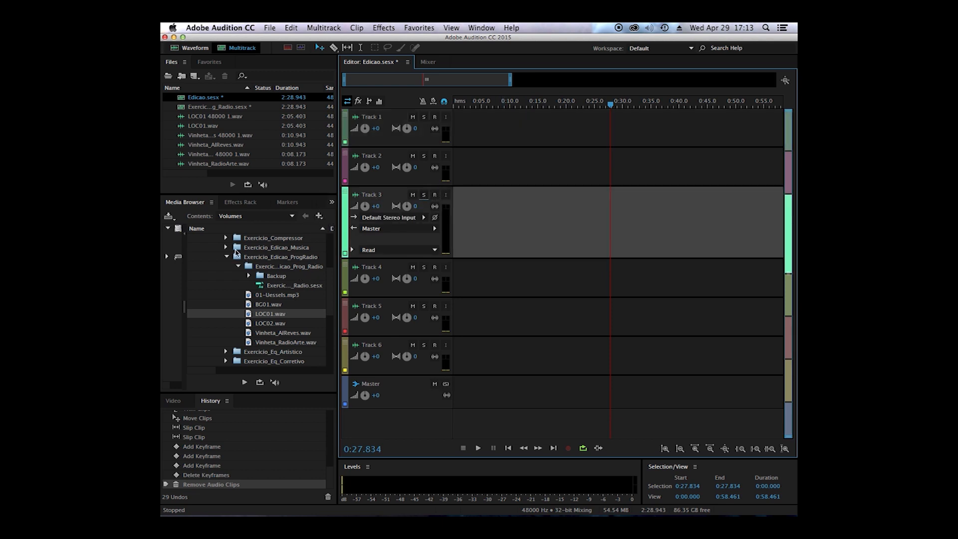
From the Exercicio_Edicao_Musica folder, place flauta01.wav at the start of Track 1 and piano01.wav at the start of Track 2, accepting sample-rate conversion.
left_click(226, 248)
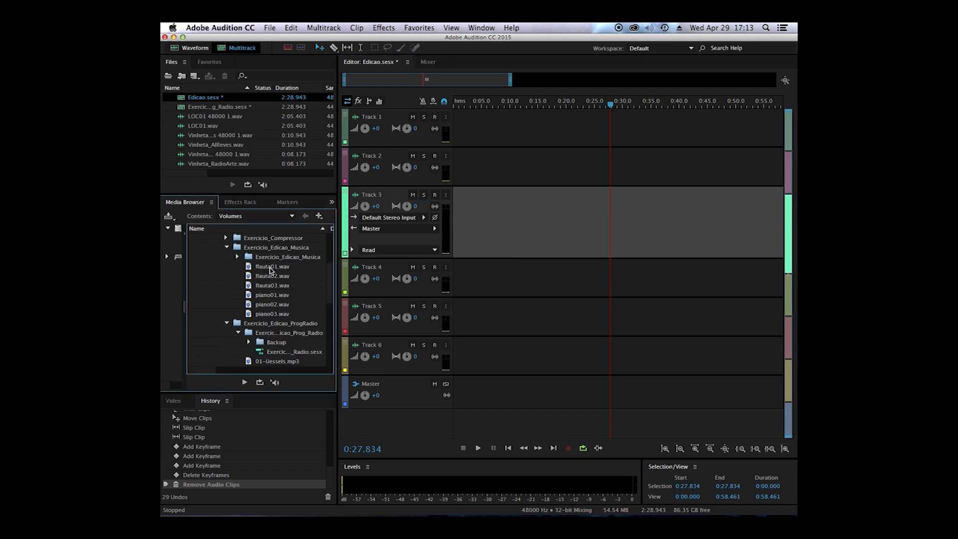
left_click(270, 270)
left_click(251, 268)
left_click_drag(249, 270, 455, 130)
left_click(573, 301)
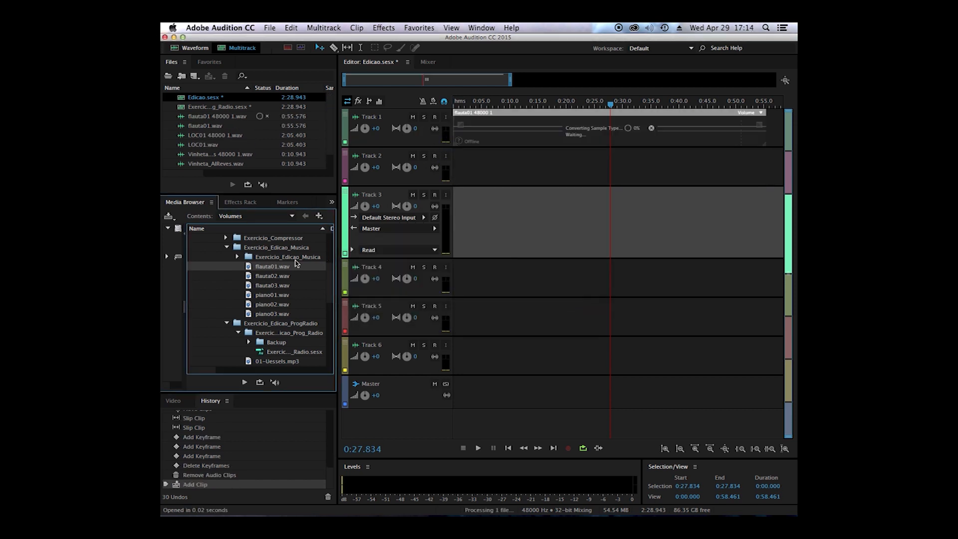
left_click_drag(249, 298, 446, 175)
left_click(573, 301)
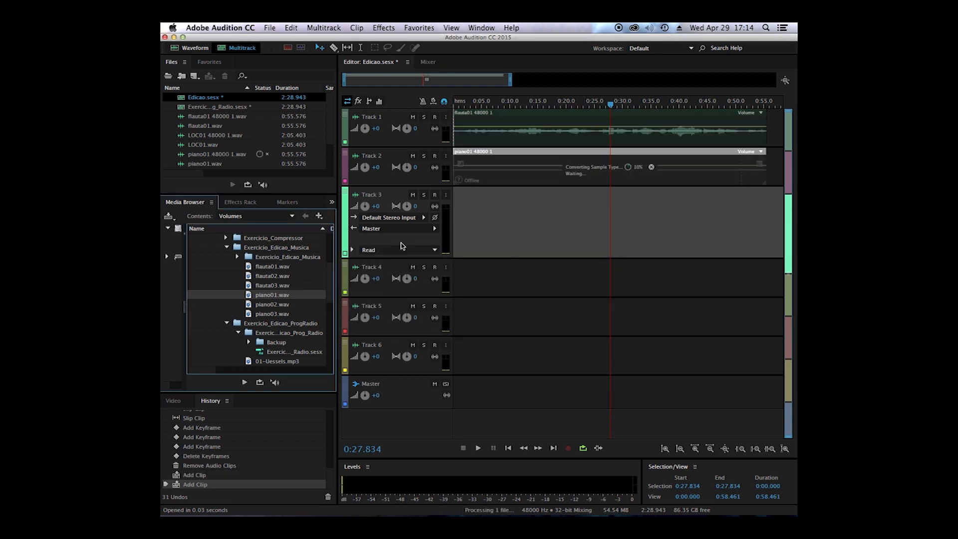
Place flauta02.wav on Track 3 and piano02.wav on Track 4, both starting where the first takes end, accepting sample-rate conversion.
left_click(273, 277)
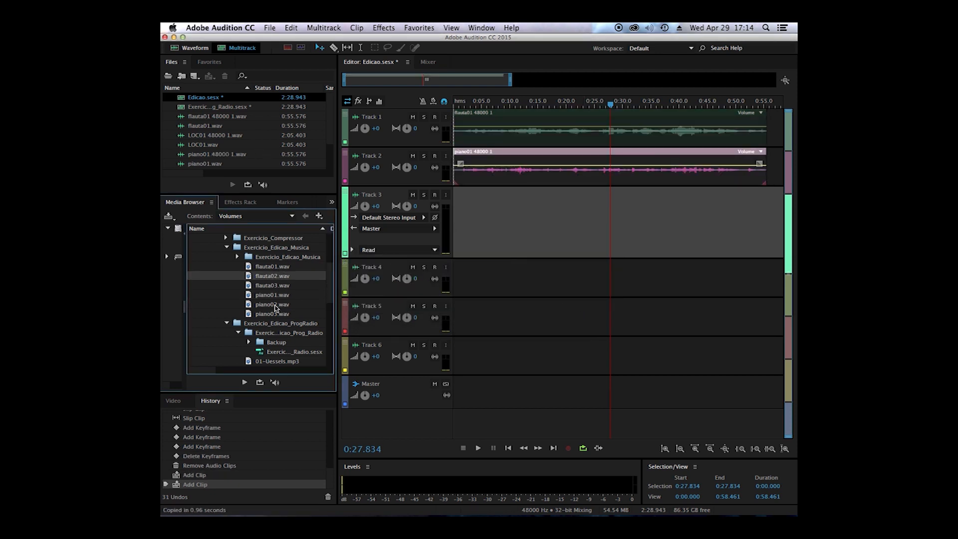
left_click_drag(251, 277, 769, 237)
left_click(572, 302)
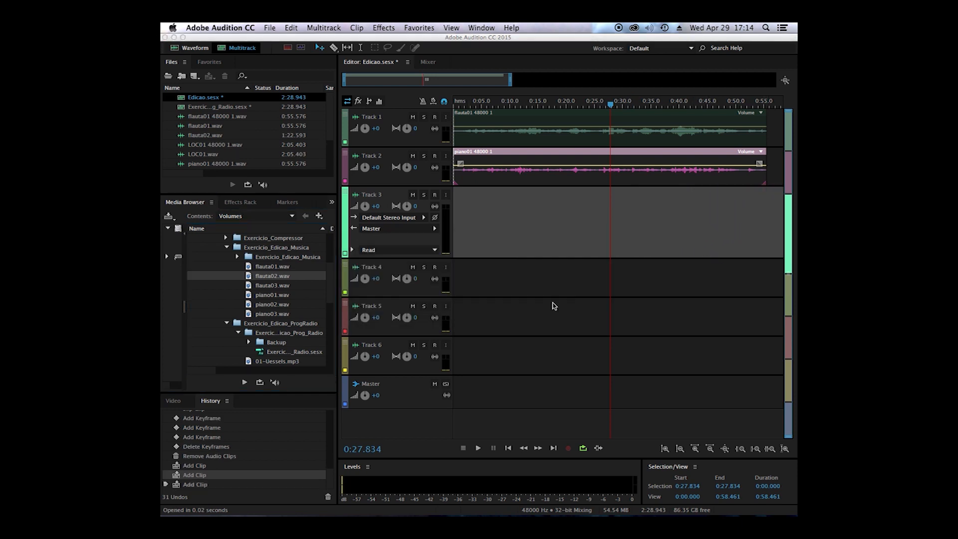
left_click_drag(249, 308, 767, 282)
left_click(573, 302)
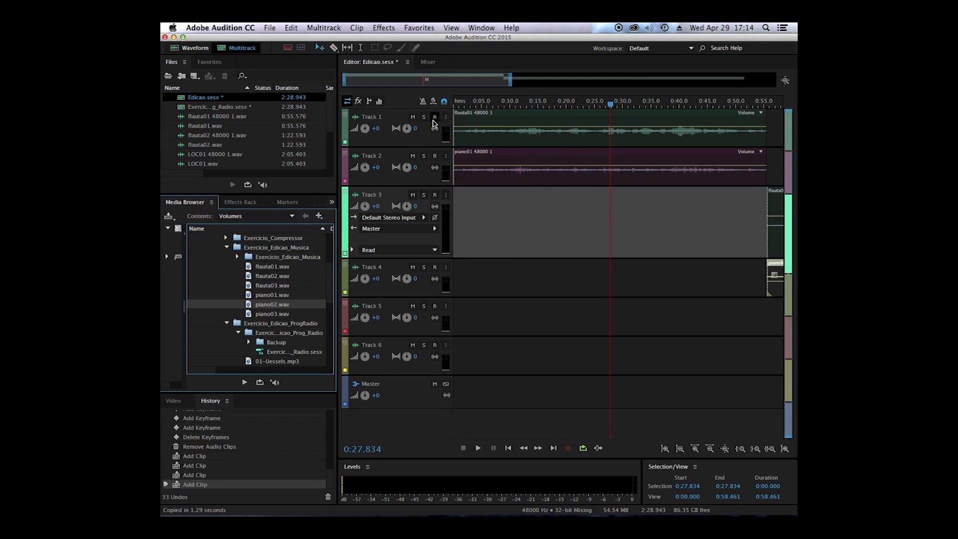
Play the first takes from about 0:00.9, listening to the flute soloed, the piano soloed, and both together.
left_click(459, 104)
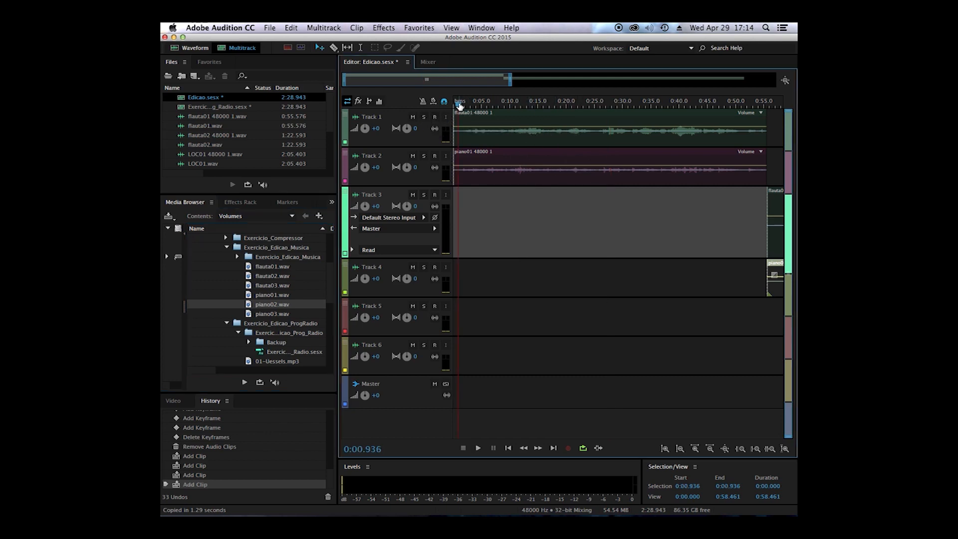
key("space")
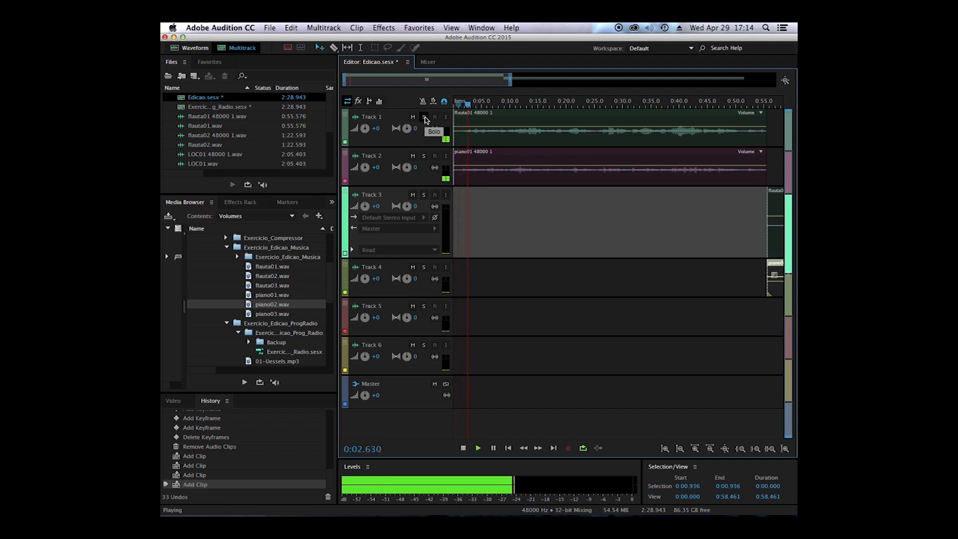
left_click(424, 117)
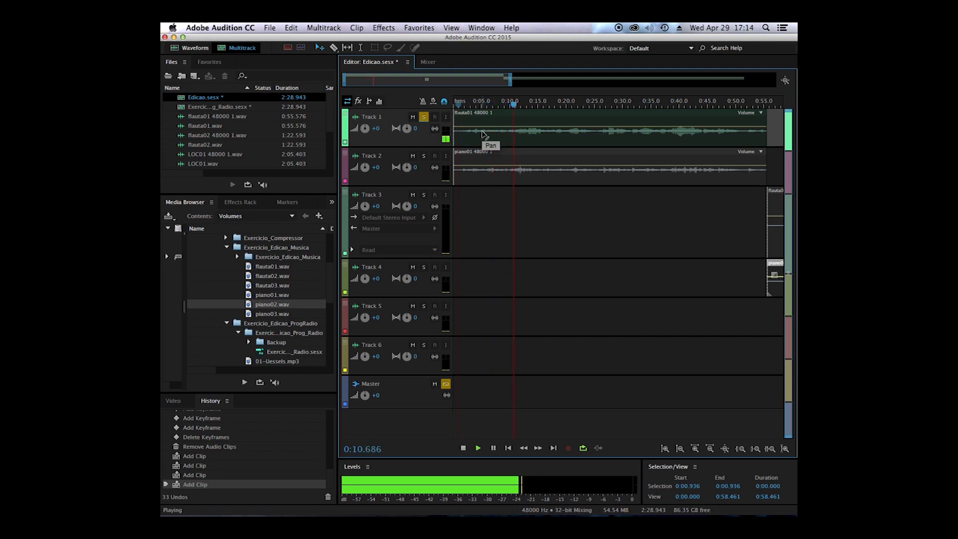
left_click(423, 156)
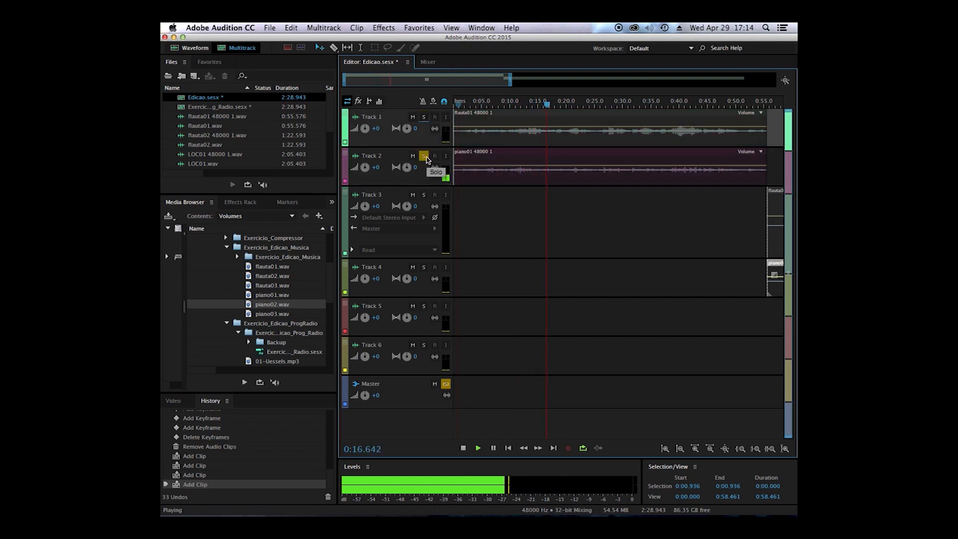
left_click(424, 156)
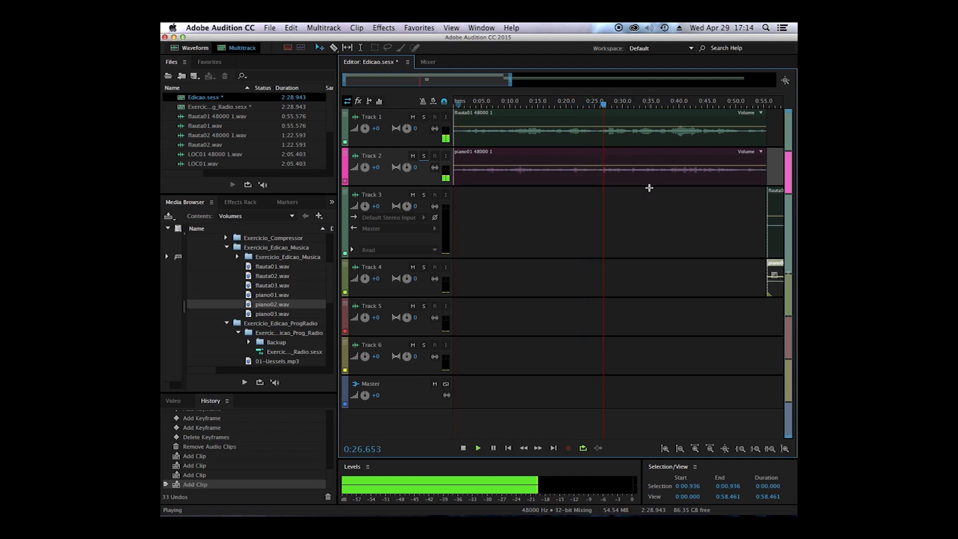
key("space")
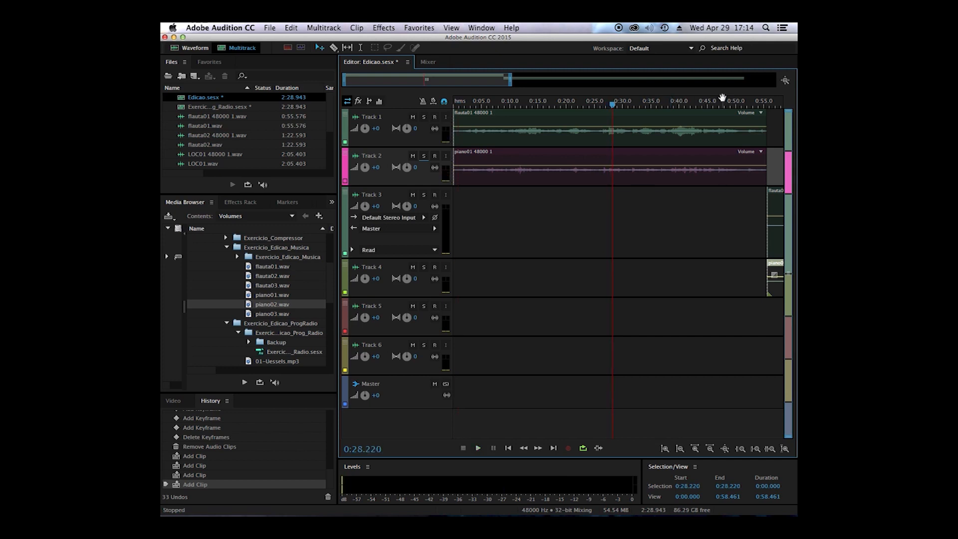
Listen to the closing section of the flauta01 and piano01 clips from about 0:47.5.
scroll(722, 103, "up", 5)
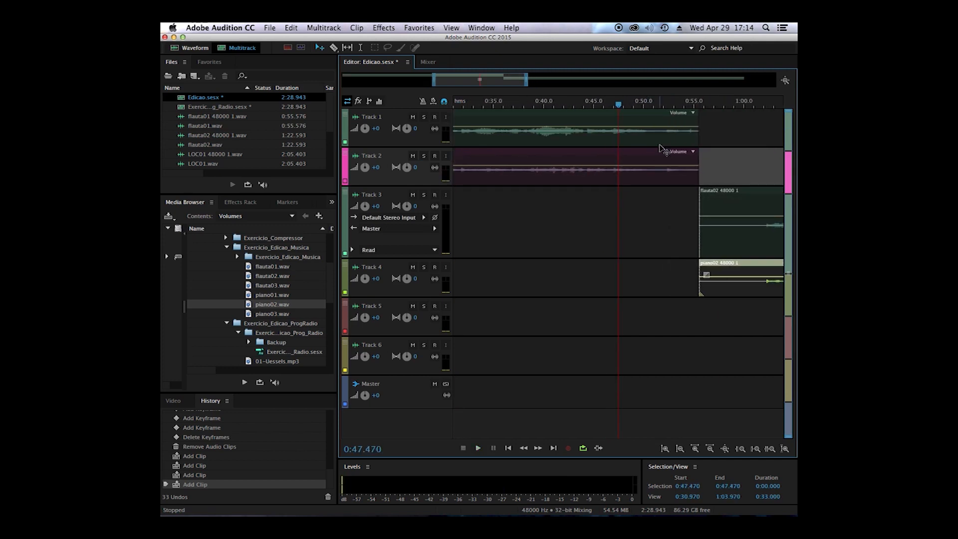
key("space")
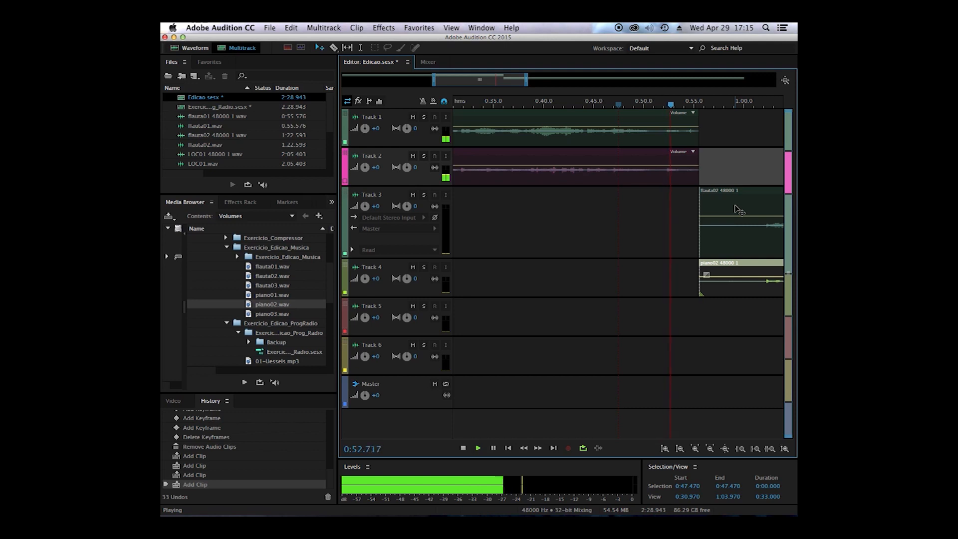
key("space")
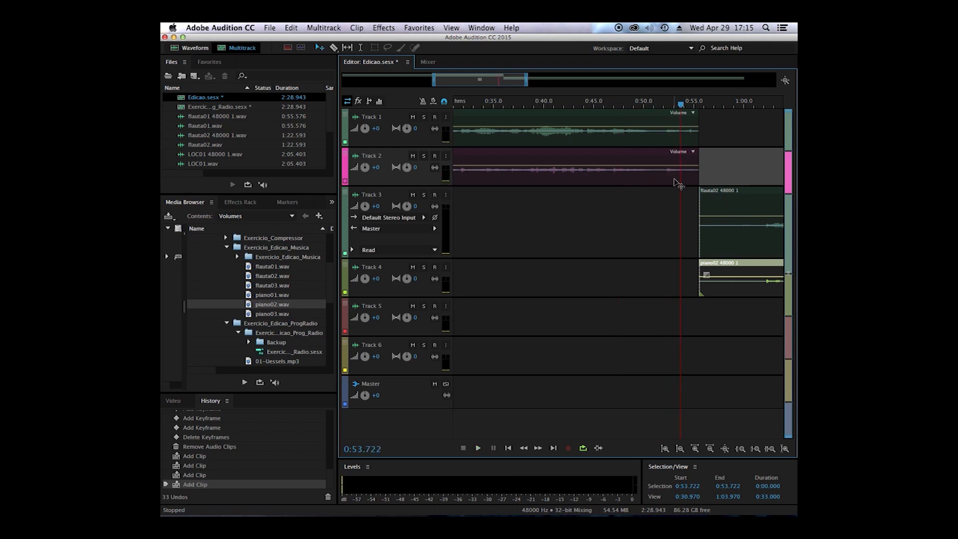
Try to move the flauta02 and piano02 clips together to an earlier position.
left_click(744, 249)
left_click(746, 292)
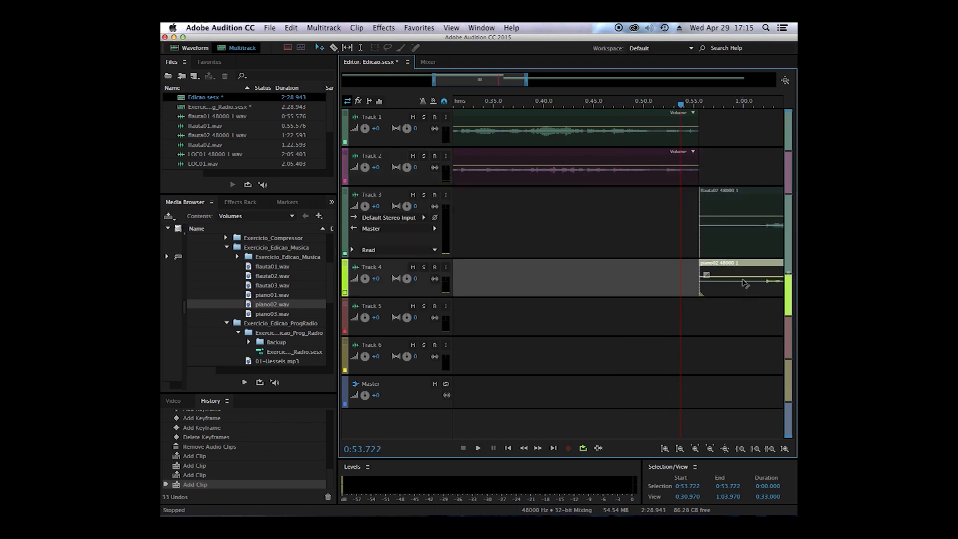
left_click(744, 245)
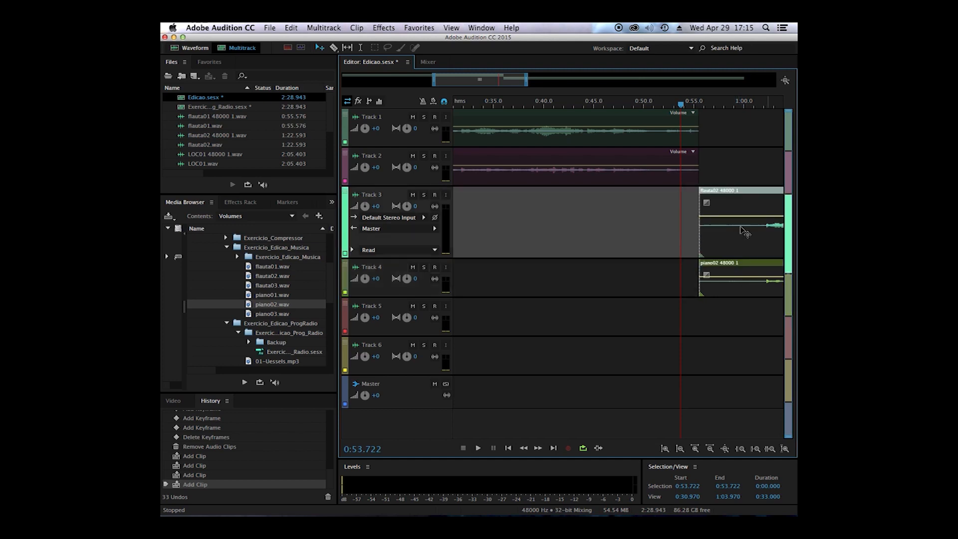
mouse_move(739, 245)
left_mouse_down()
mouse_move(675, 245)
mouse_move(735, 245)
left_mouse_up()
left_click(682, 276)
left_click(731, 248)
left_click(736, 289)
left_click_drag(742, 243, 658, 241)
key("super+z")
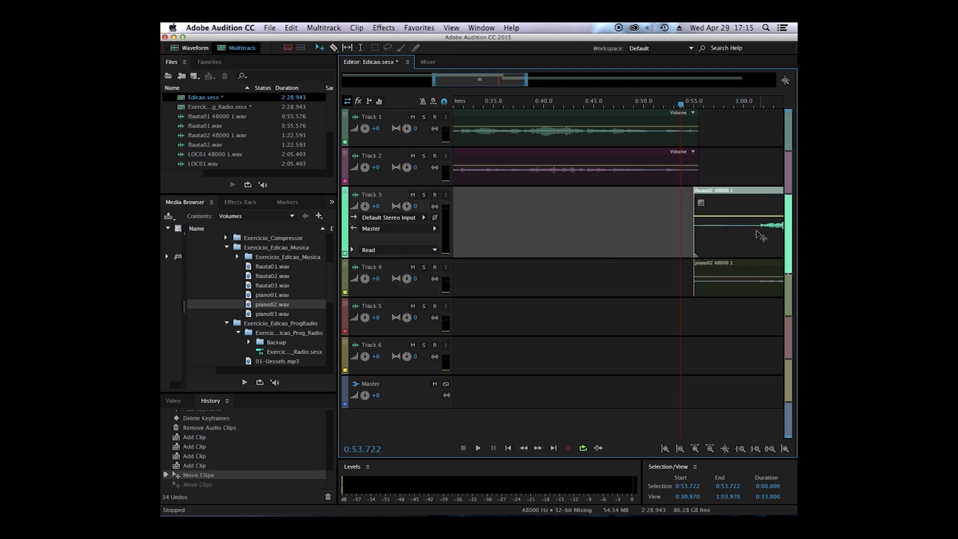
Select flauta02 and piano02 together and move them earlier to start at about 0:46, overlapping the end of the first takes.
left_click(739, 285)
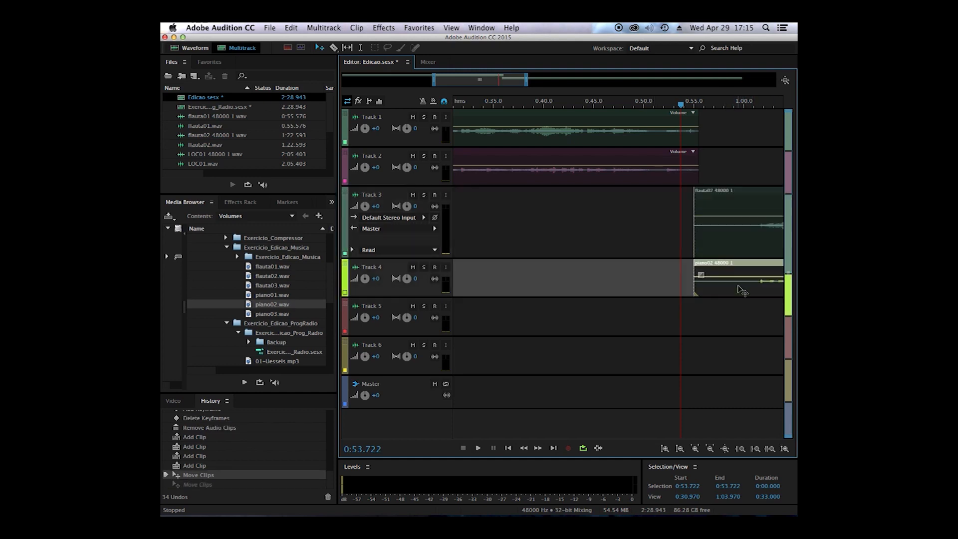
left_click(731, 245)
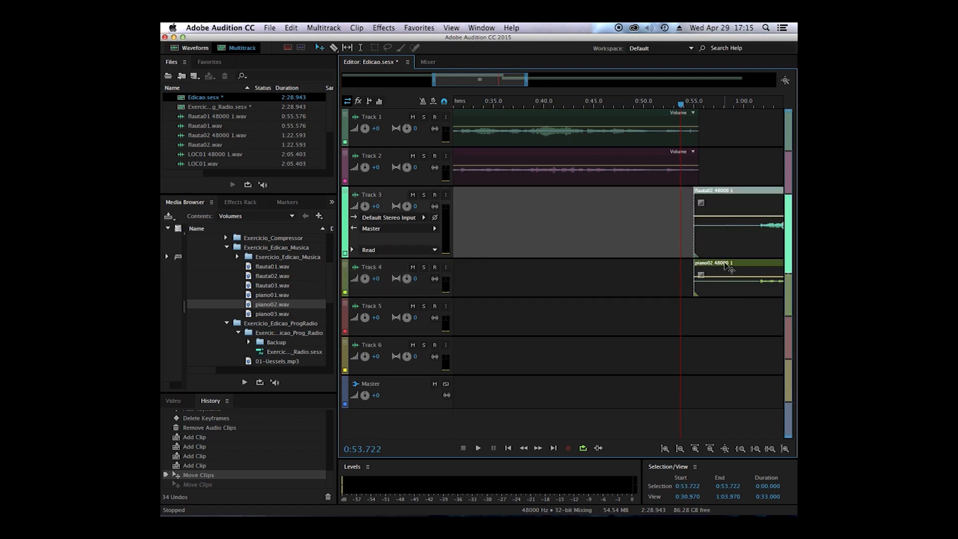
left_click_drag(744, 241, 653, 239)
Place the playhead on the attack of the note near the end of the first takes, at about 0:52.4.
scroll(660, 96, "up", 8)
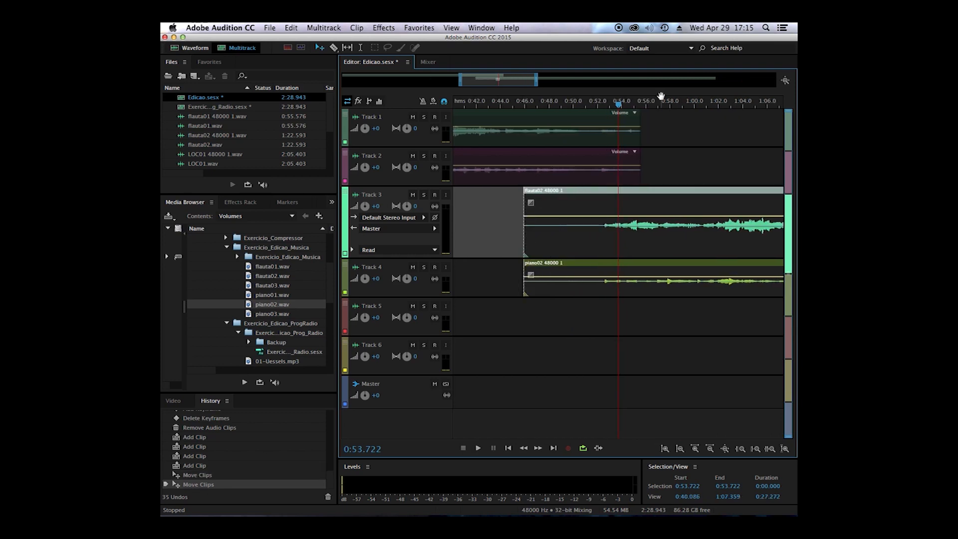
scroll(624, 108, "up", 1)
left_click_drag(619, 105, 575, 106)
scroll(588, 110, "up", 2)
scroll(593, 110, "up", 7)
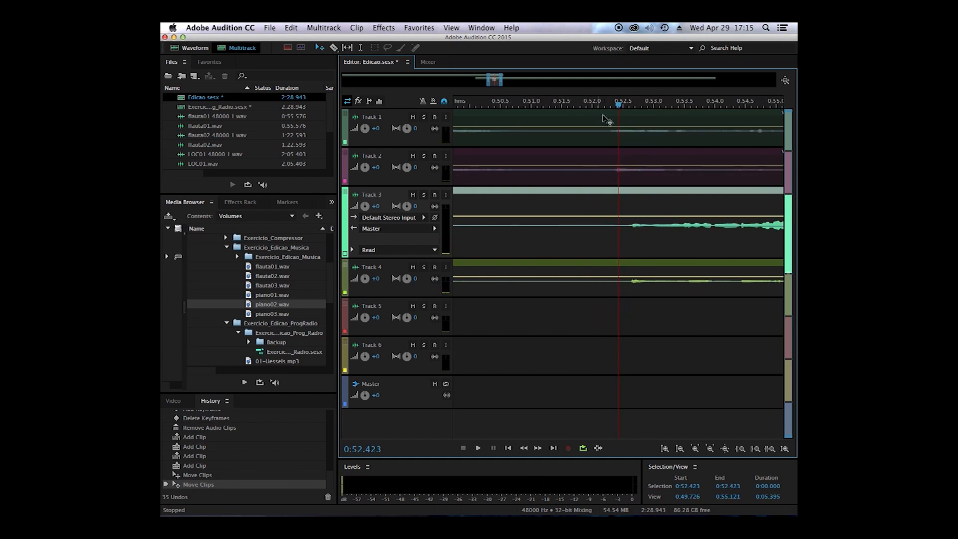
Make Tracks 1 and 2 taller and shift flauta02 and piano02 together slightly earlier so their first notes begin at the playhead.
left_click_drag(395, 191, 395, 254)
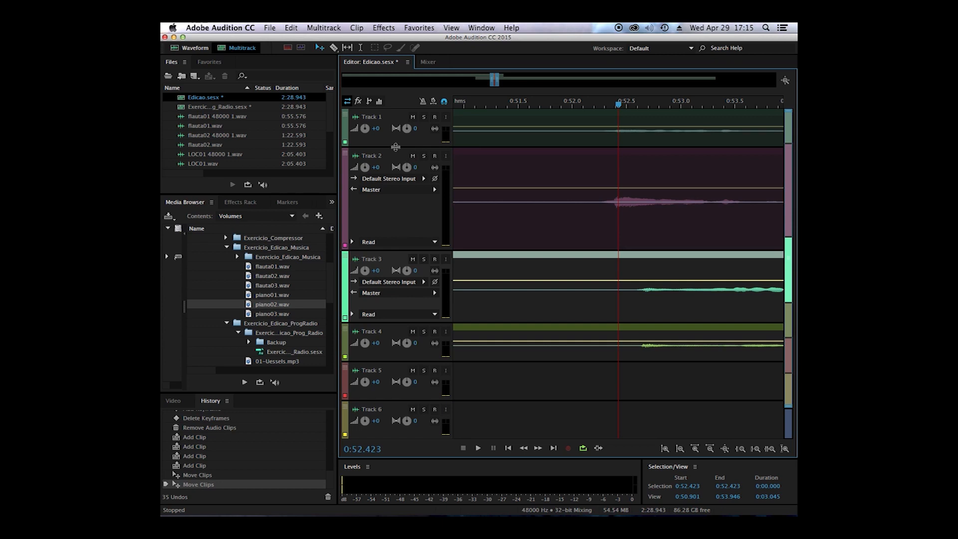
left_click_drag(396, 147, 395, 183)
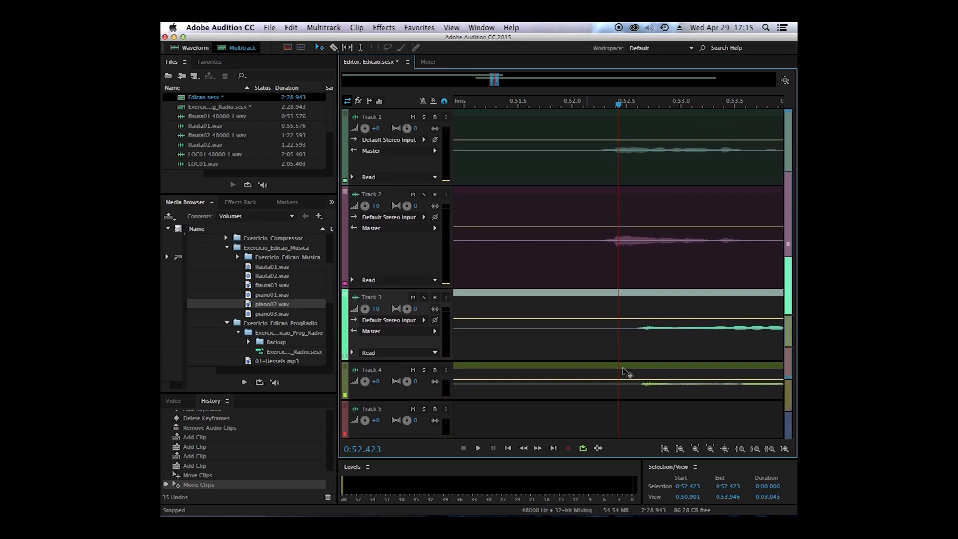
left_click_drag(626, 345, 603, 345)
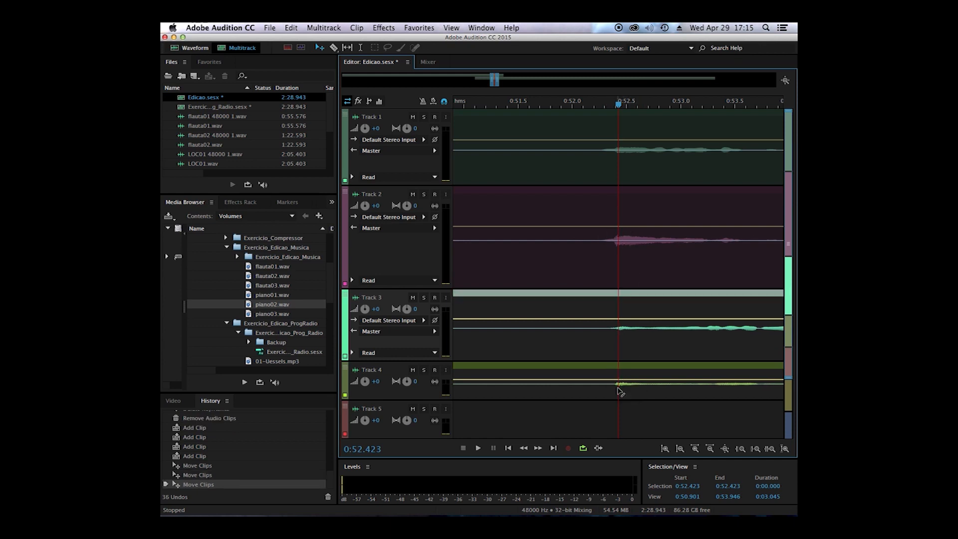
Play the session from about 0:49.6 to listen to the passage where the first and second takes overlap.
scroll(573, 285, "down", 5)
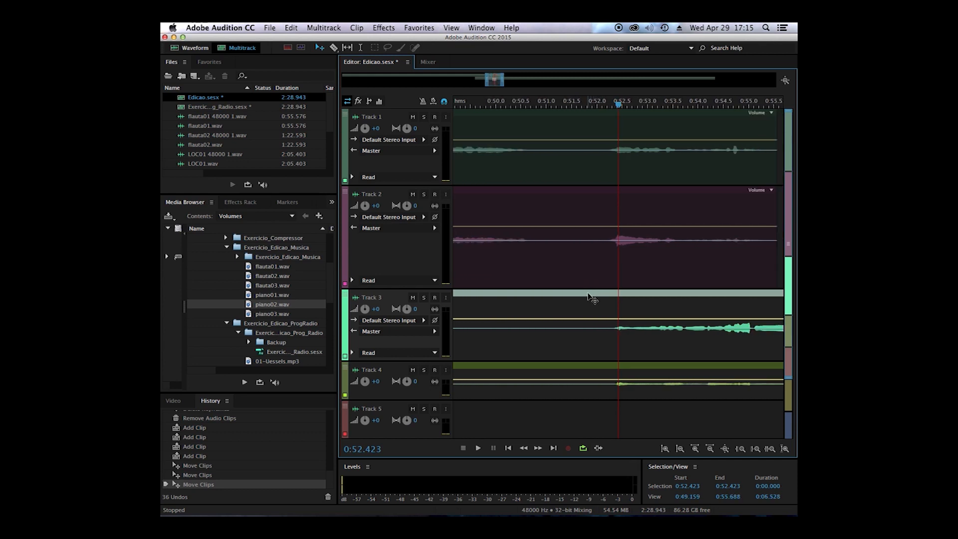
left_click(530, 103)
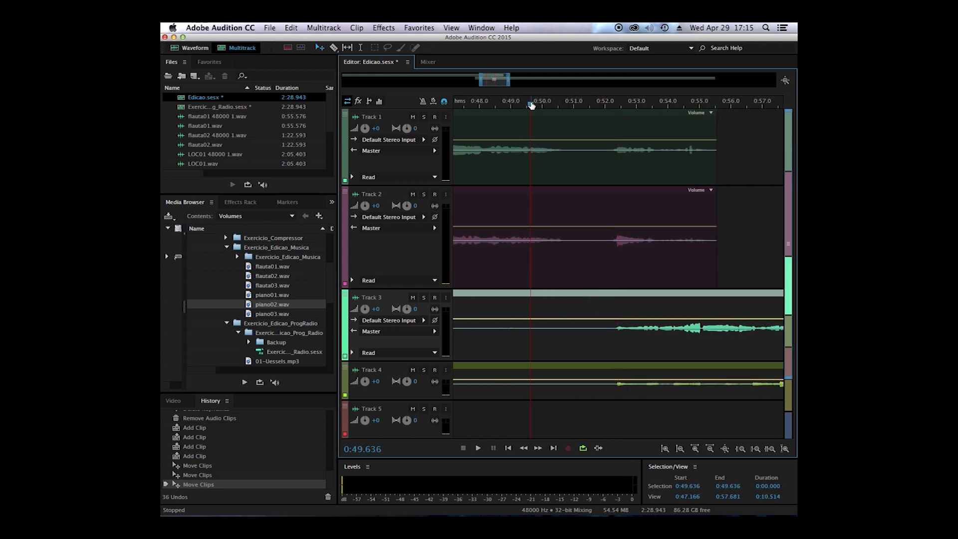
key("space")
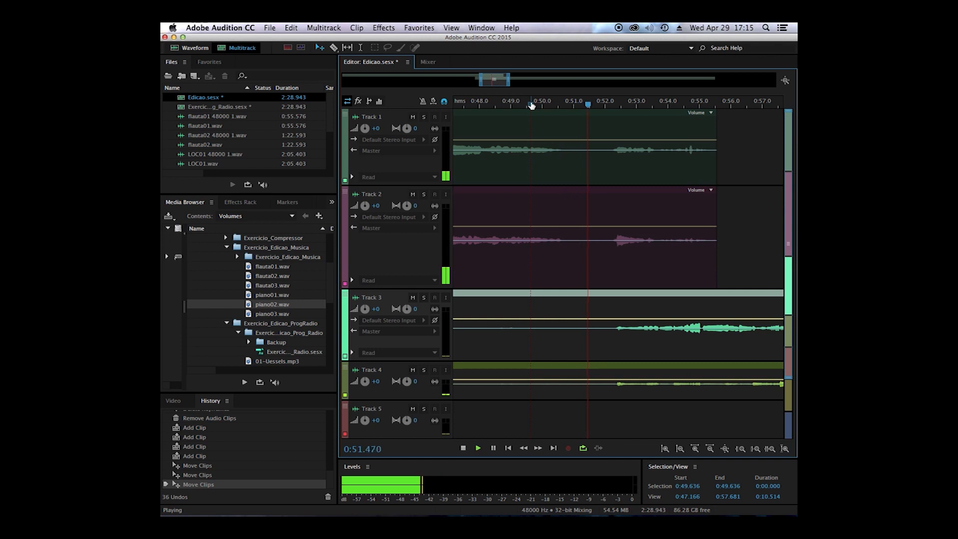
key("space")
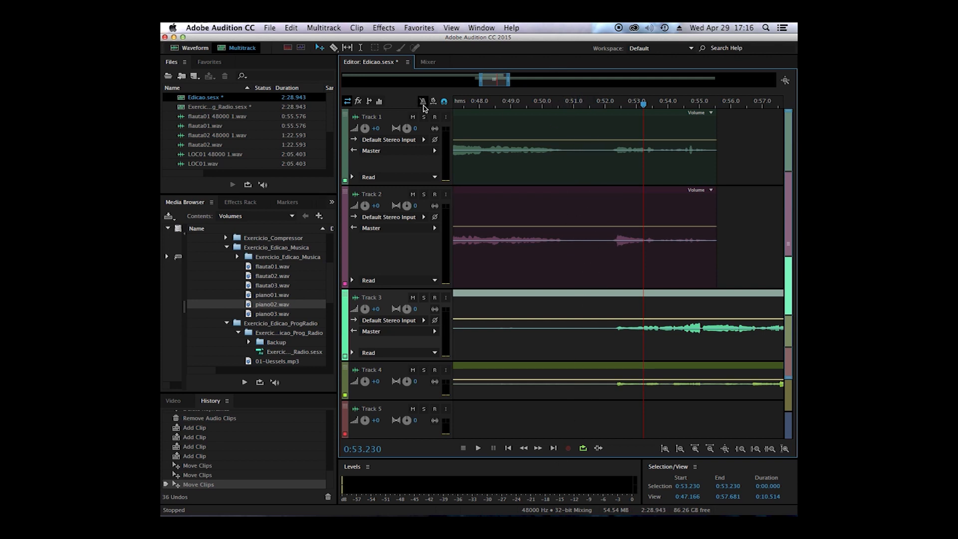
Try to split the clips on Tracks 1 to 4 together at about 0:51.4 using the Razor Selected Clips tool.
left_click(335, 49)
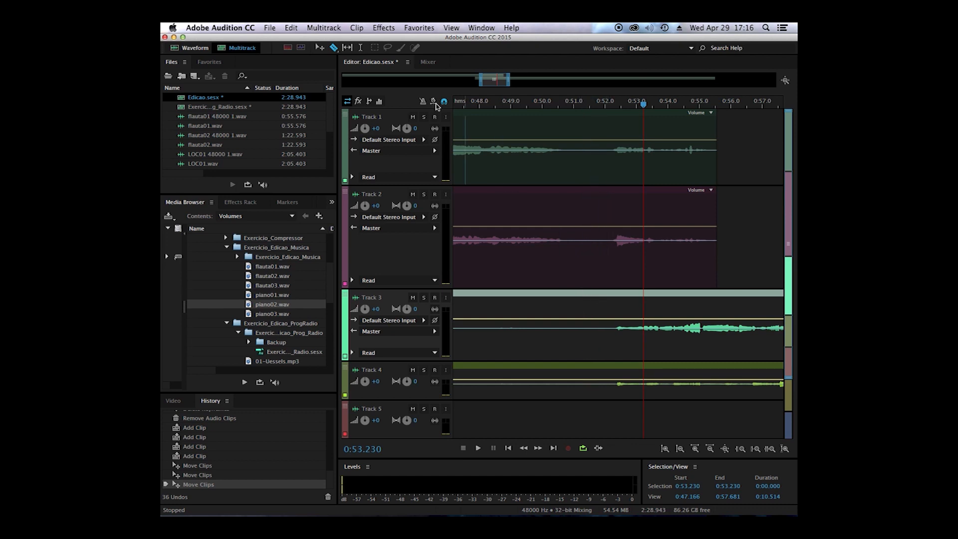
left_click(321, 48)
left_click(662, 260)
left_click(604, 134, "super")
key("r")
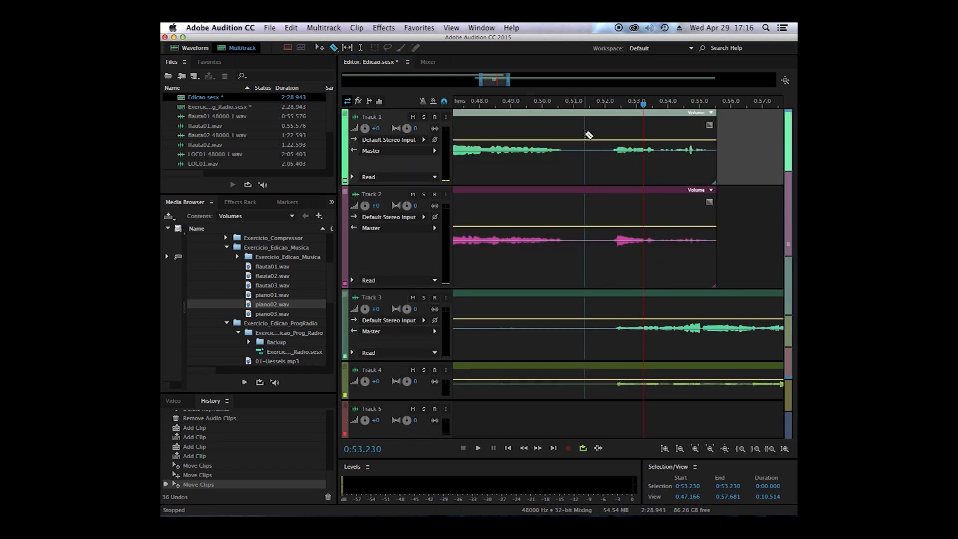
left_click(587, 134)
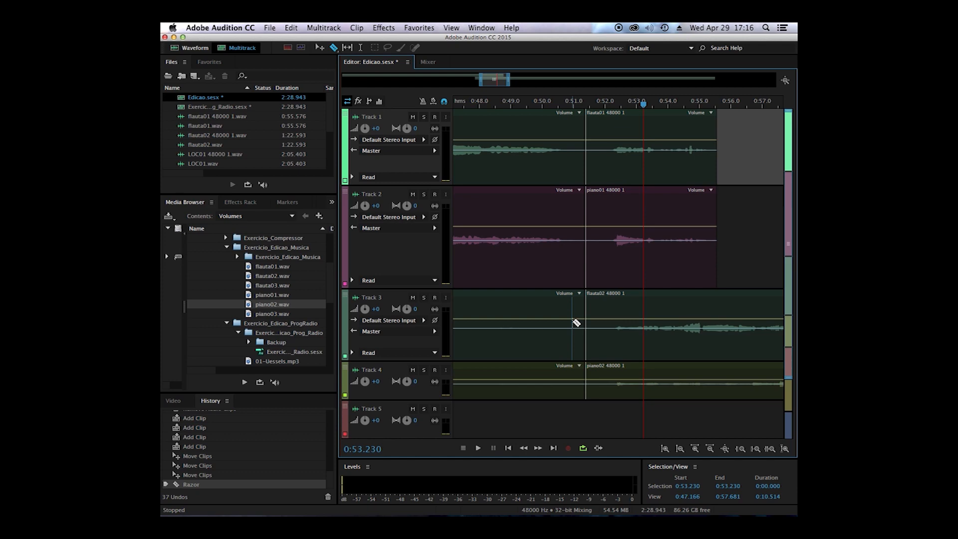
key("super+z")
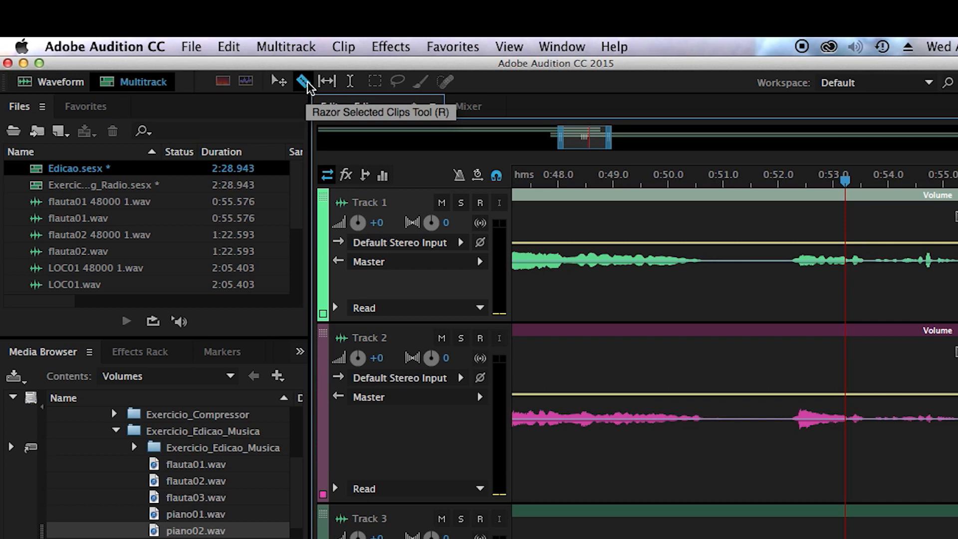
Switch the razor mode to the Razor All Clips tool.
left_click(304, 84)
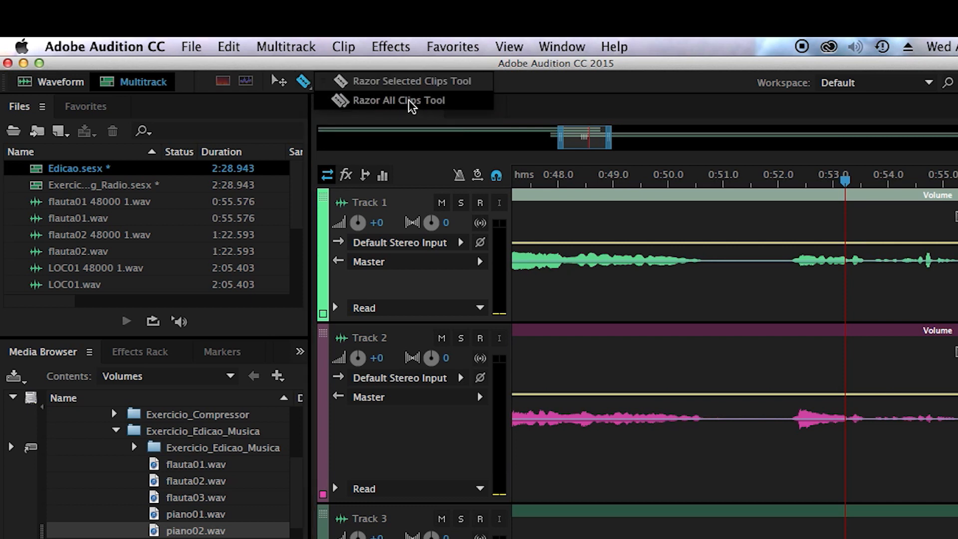
left_click(414, 101)
left_click(305, 82)
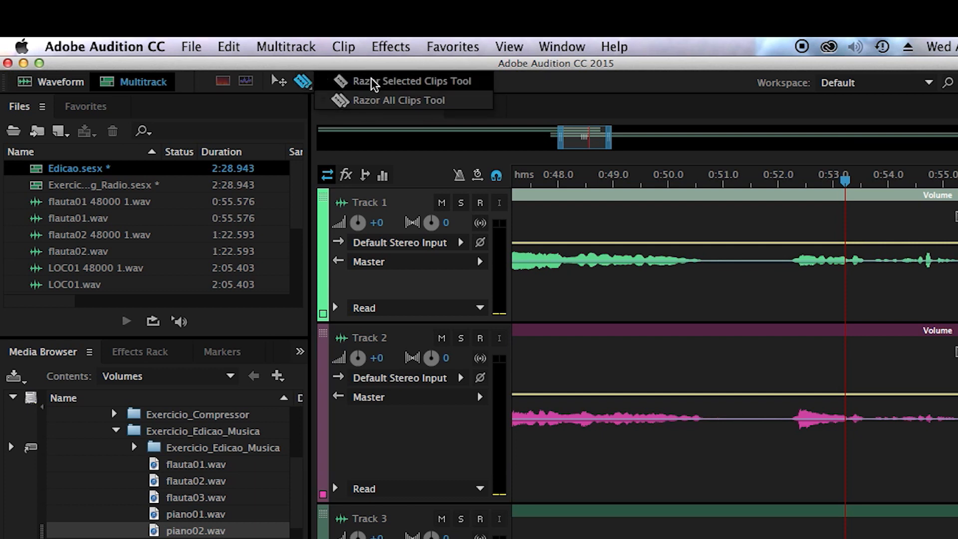
left_click(408, 101)
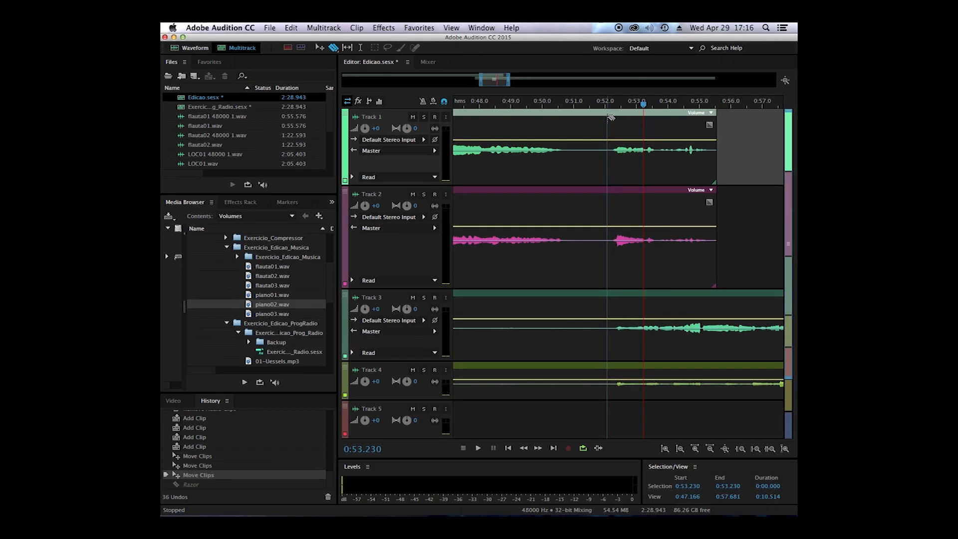
Return to the Move tool and remove the first-take clips on Tracks 1 and 2 from the selection.
key("v")
left_click(600, 273, "super")
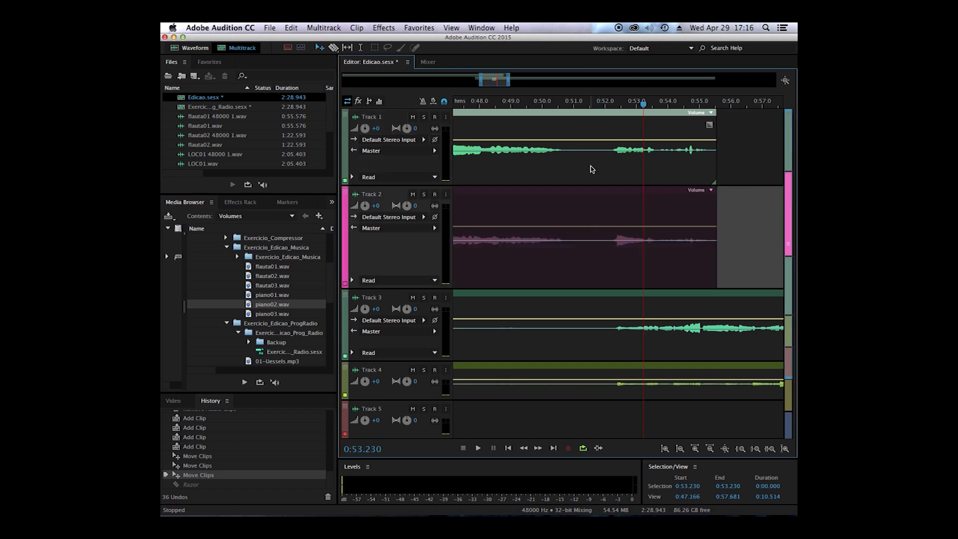
left_click(592, 169, "super")
left_click(602, 353)
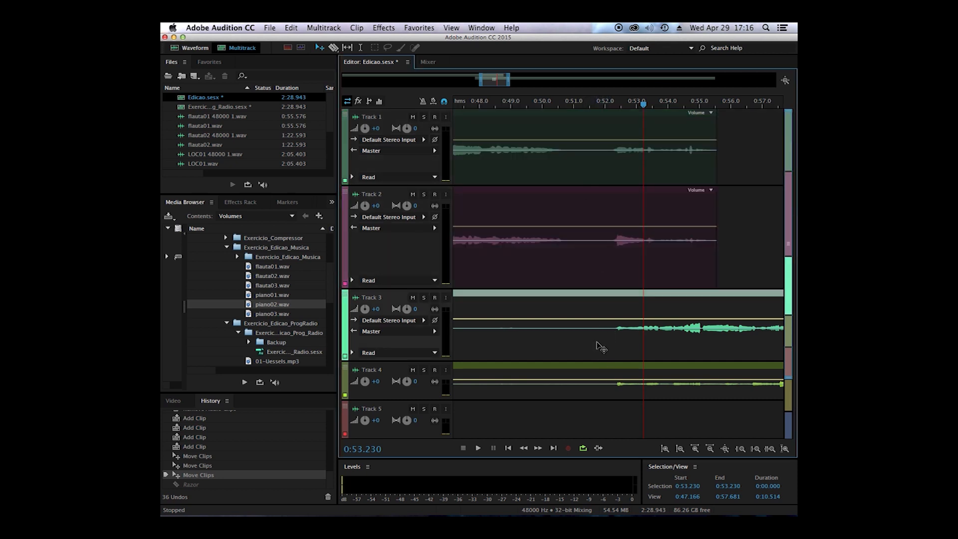
left_click(595, 341, "super")
left_click(601, 346)
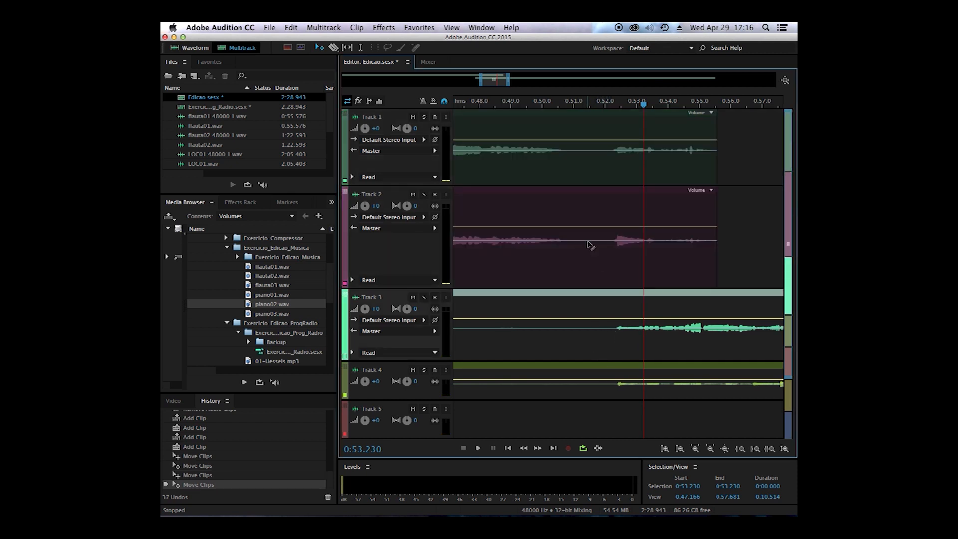
Place the playhead at 0:52.128, just before the note attack, and split all four clips there with the Razor All Clips tool.
left_click(607, 104)
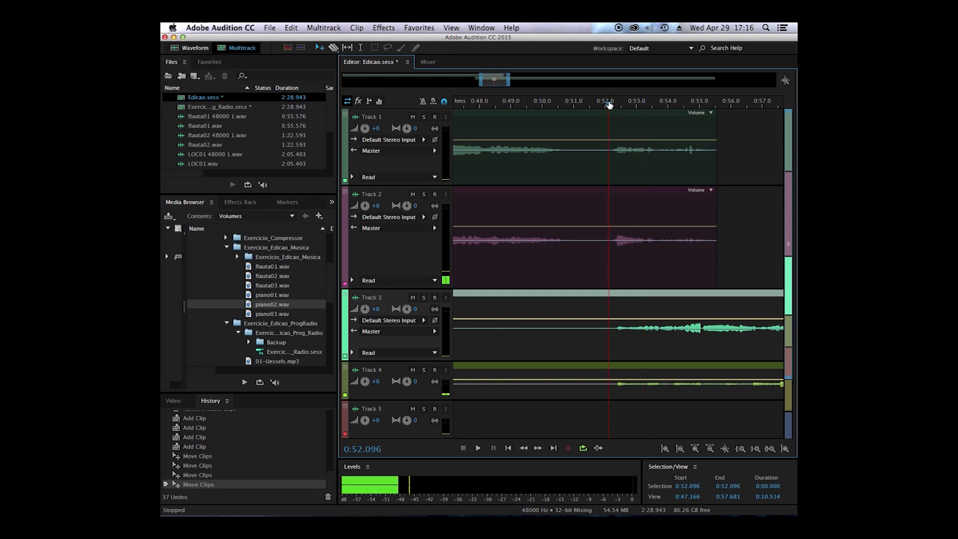
left_click(609, 102)
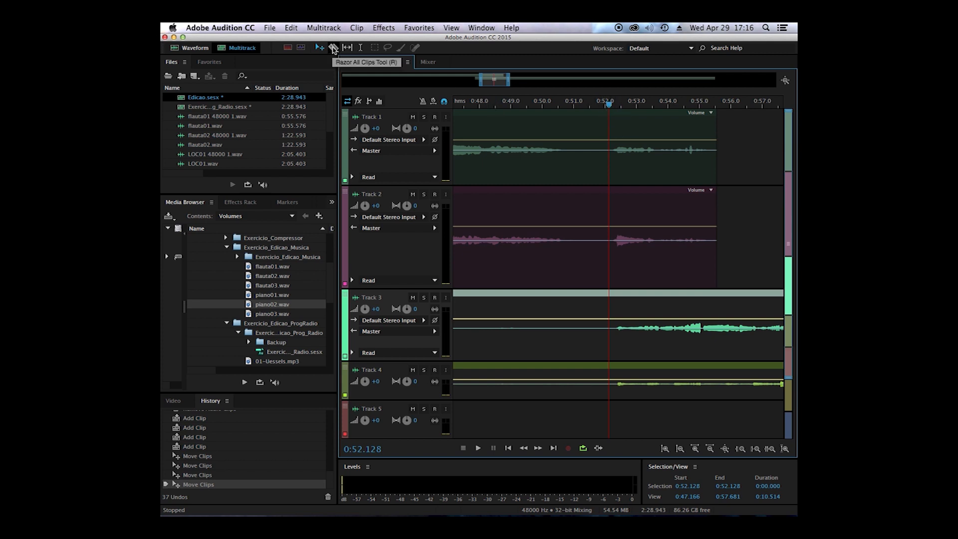
left_click(333, 48)
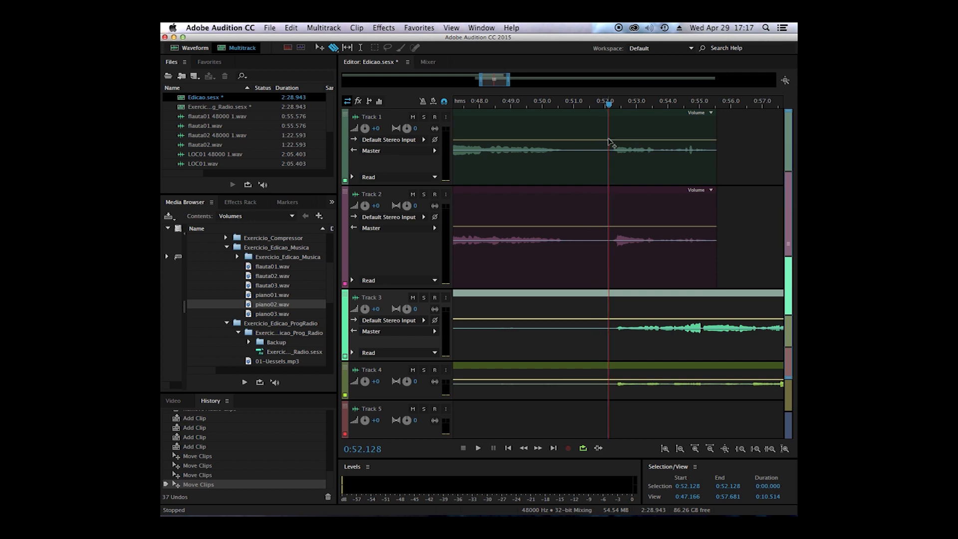
left_click(608, 140)
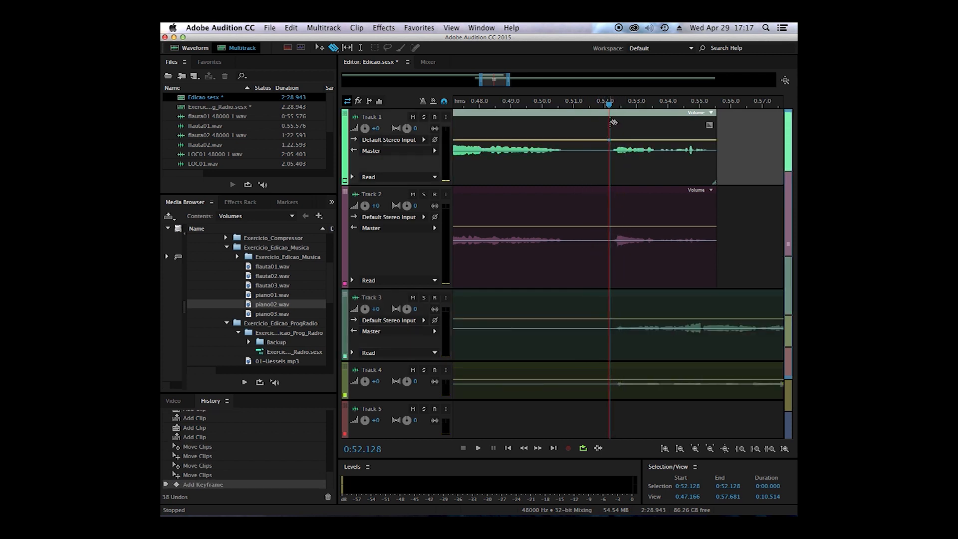
left_click(609, 125, "shift")
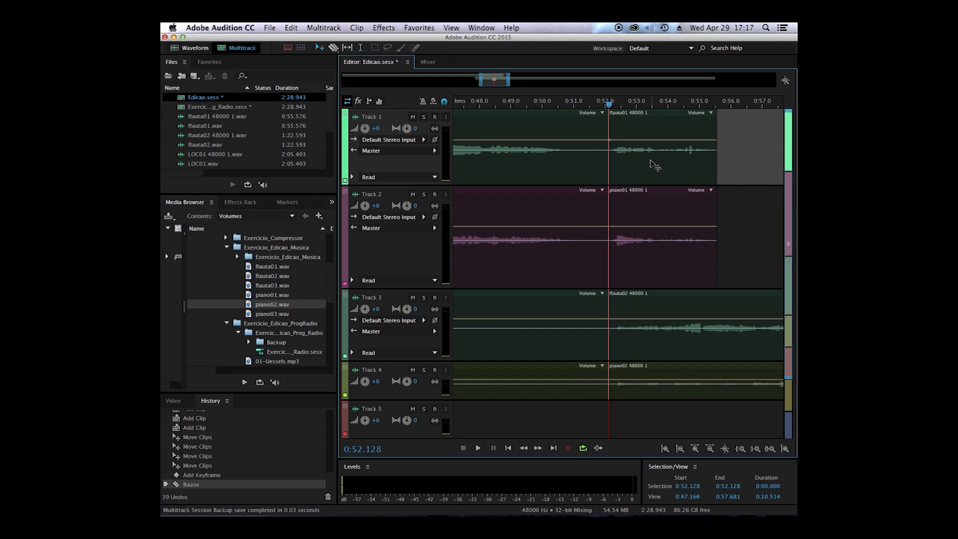
Delete the flauta01 and piano01 segments after the cut and the flauta02 and piano02 segments before it.
left_click(659, 177)
key("Delete")
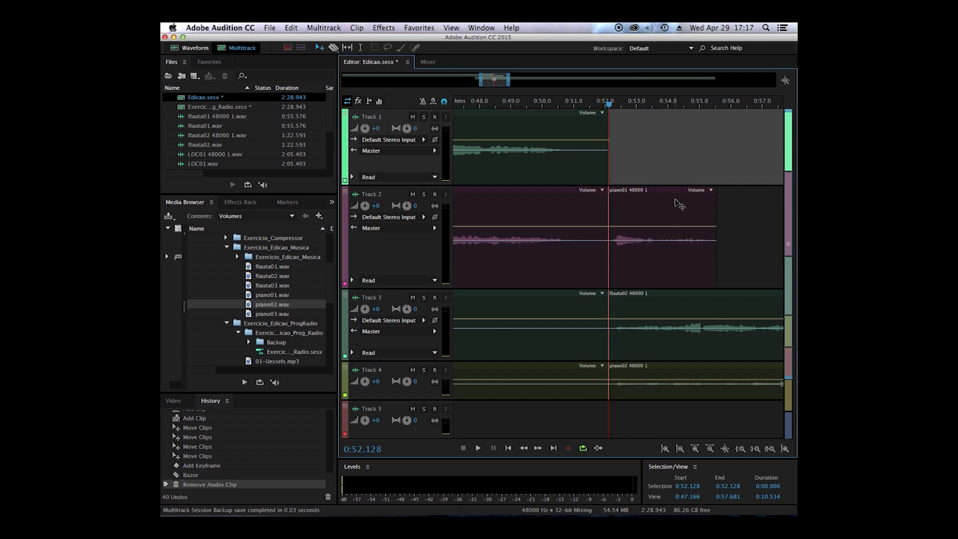
left_click(675, 267)
key("Delete")
left_click(508, 355)
key("Delete")
left_click(514, 387)
key("Delete")
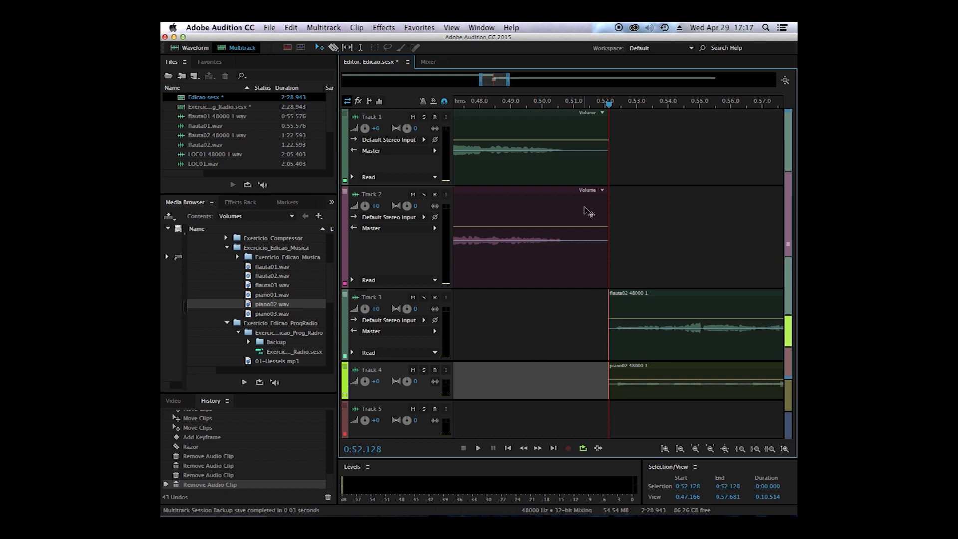
Play the session from about 0:46.9 to listen to the transition between the first and second takes.
scroll(529, 105, "down", 6)
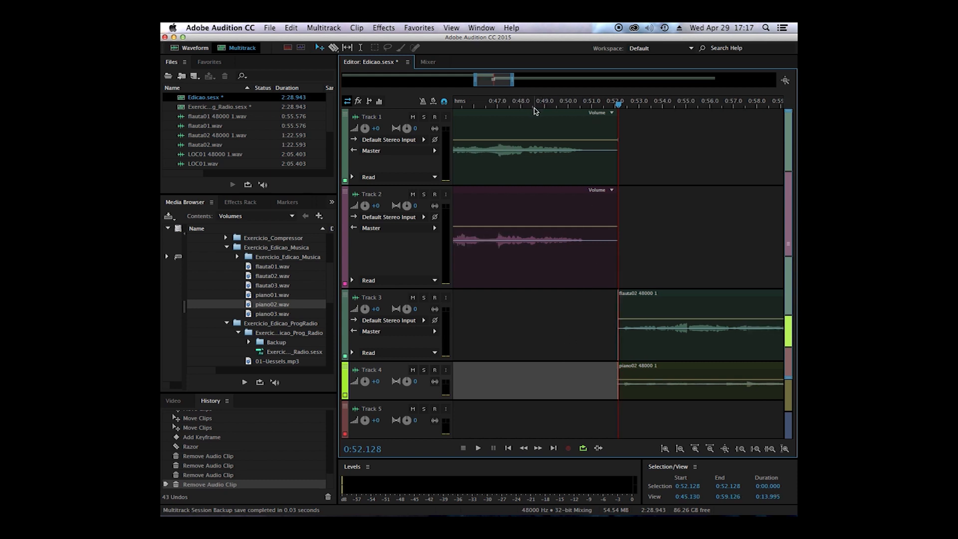
left_click(560, 103)
key("space")
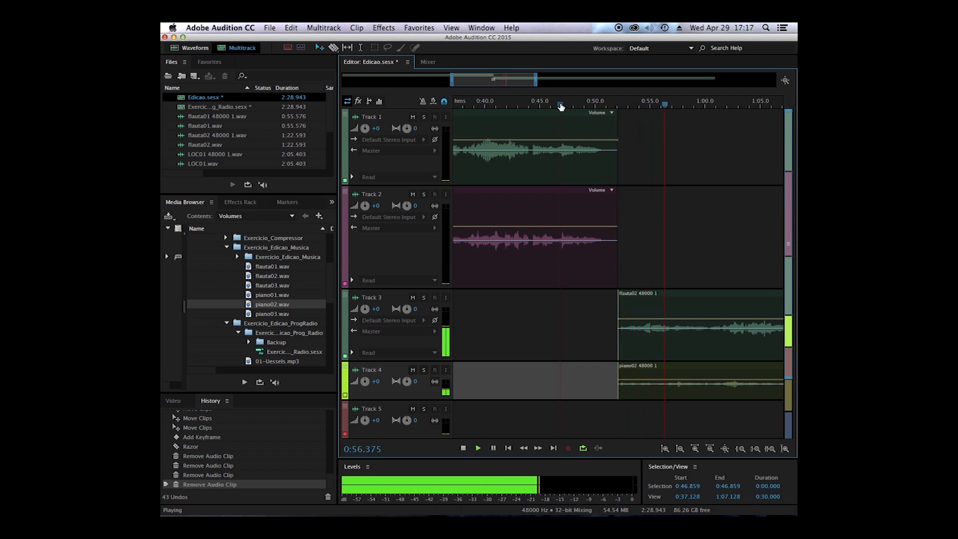
key("space")
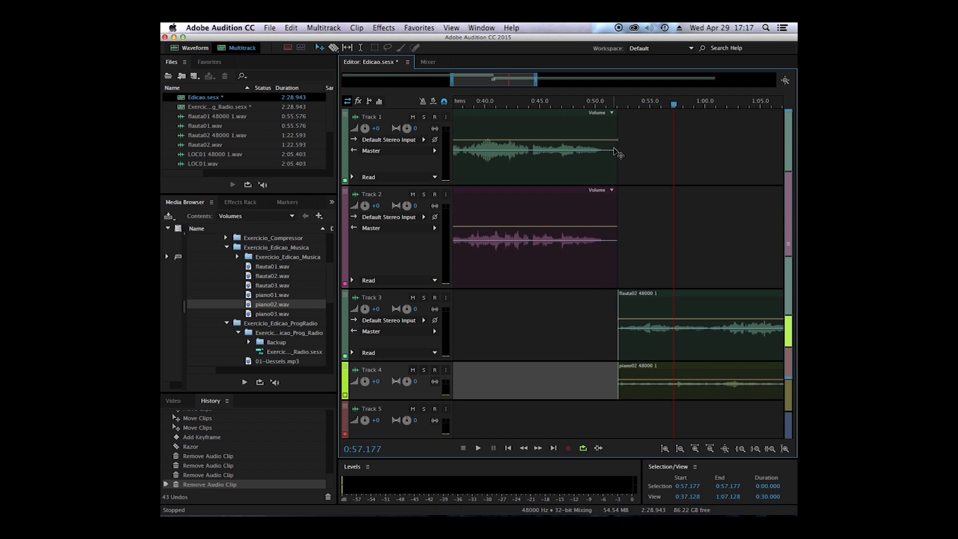
Switch the razor mode back to Razor Selected Clips, and lock the clips on Tracks 1 to 4 in time.
left_click(333, 49)
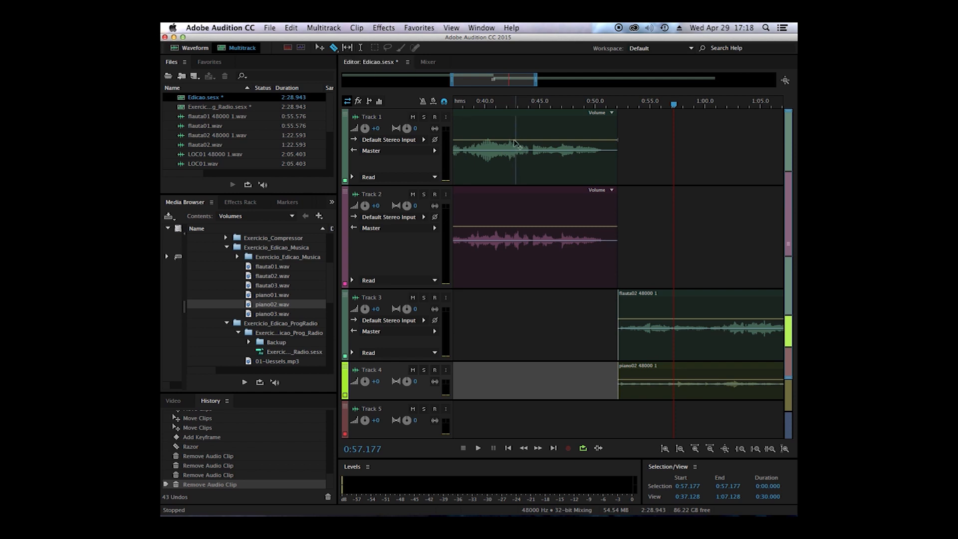
scroll(546, 166, "down", 3)
key("minus")
key("minus")
key("minus")
key("minus")
key("minus")
key("minus")
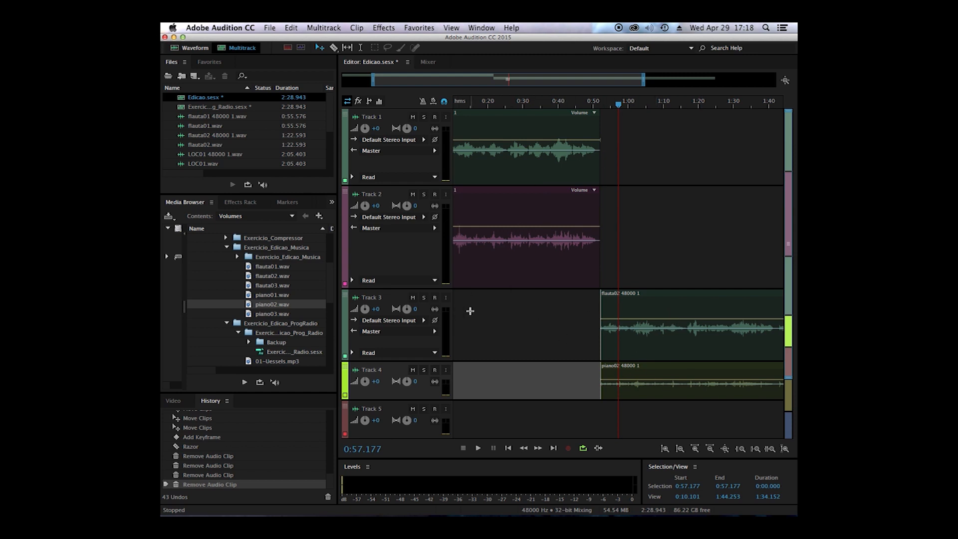
left_click(557, 178)
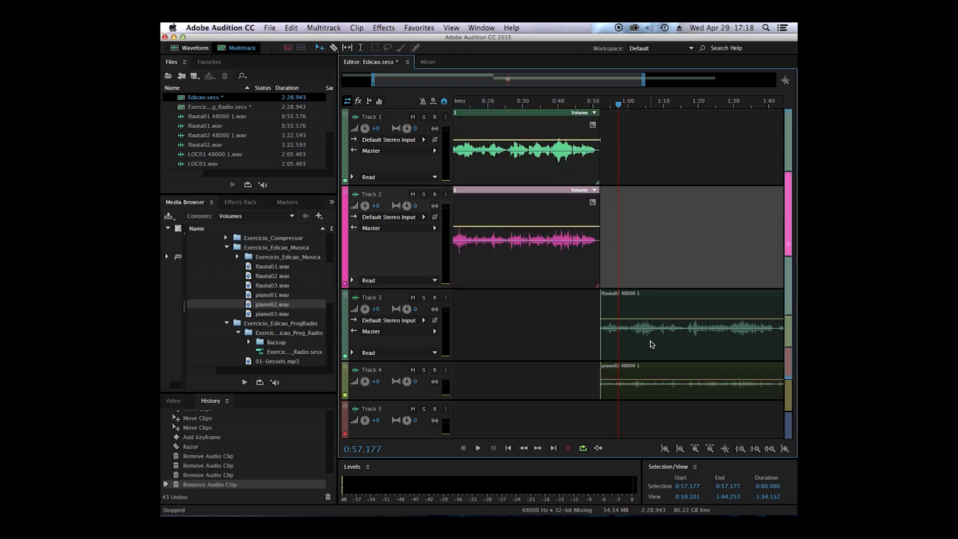
left_click(651, 342)
left_click(653, 386)
right_click(560, 264)
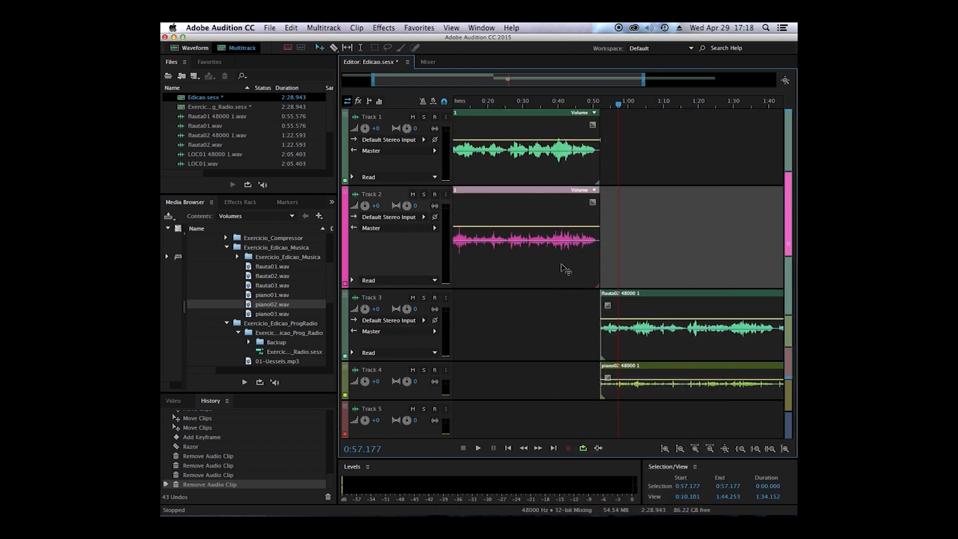
right_click(560, 264)
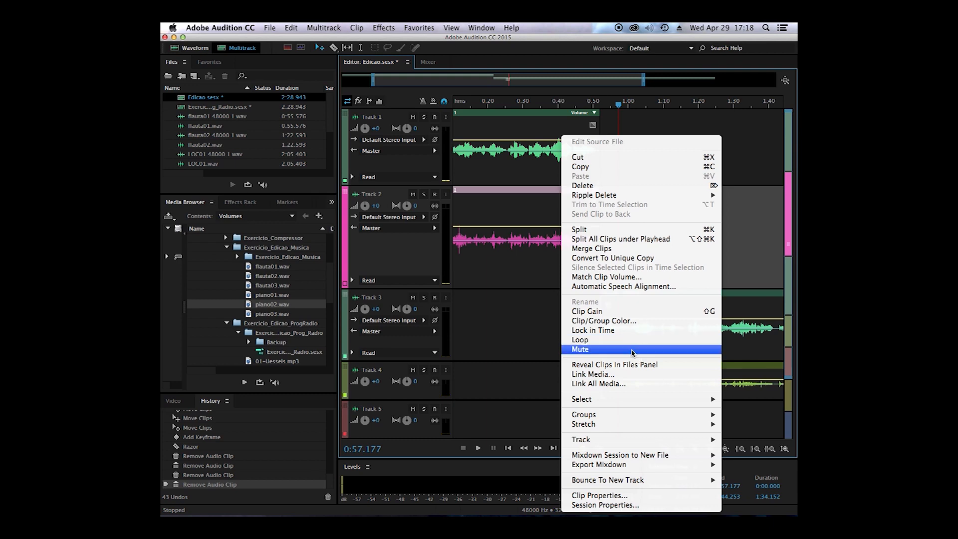
left_click(599, 333)
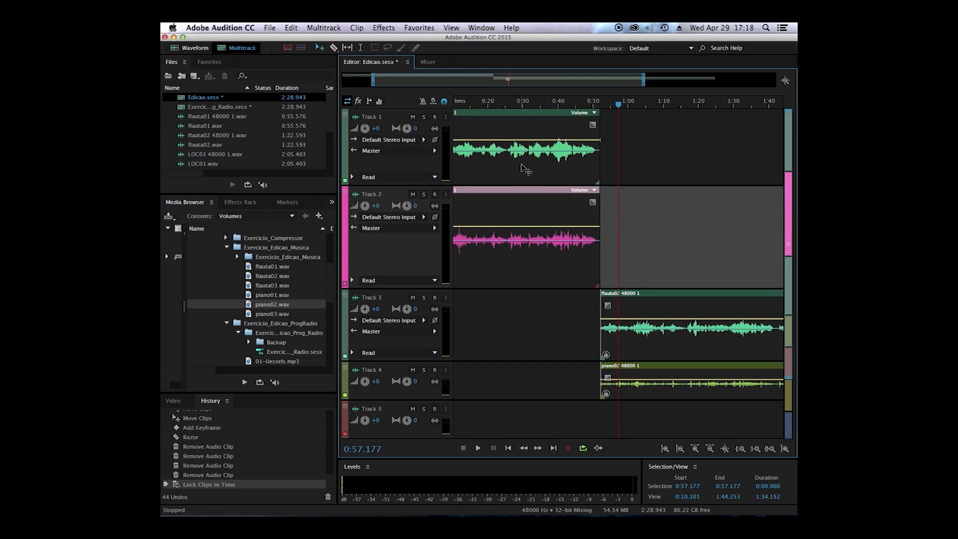
Check that the flute and piano clips on all four tracks are locked in time.
left_click(526, 170)
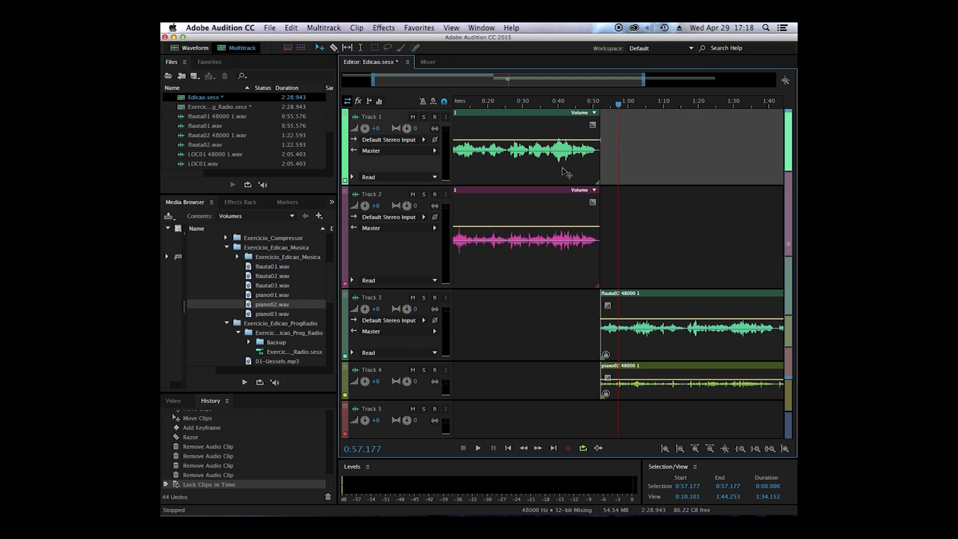
left_click(552, 261)
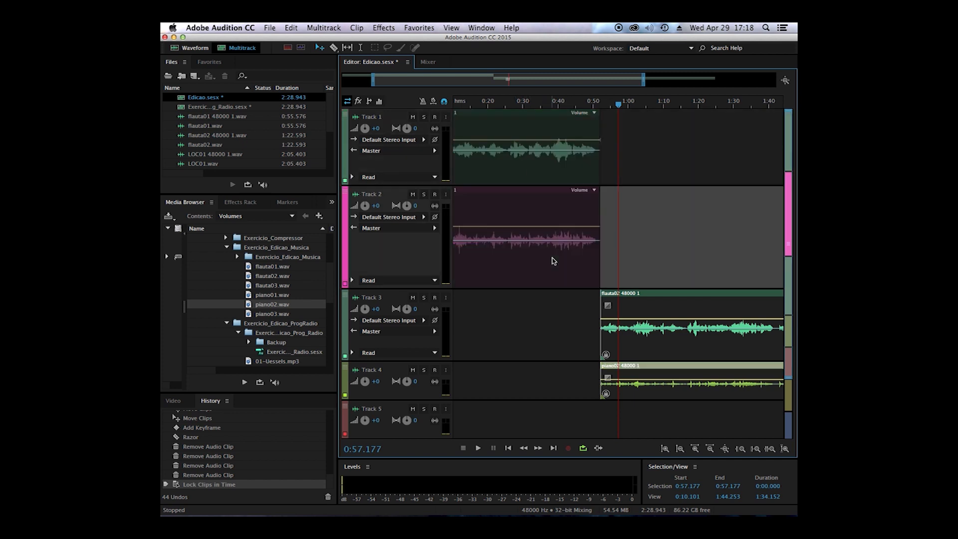
left_click(654, 339)
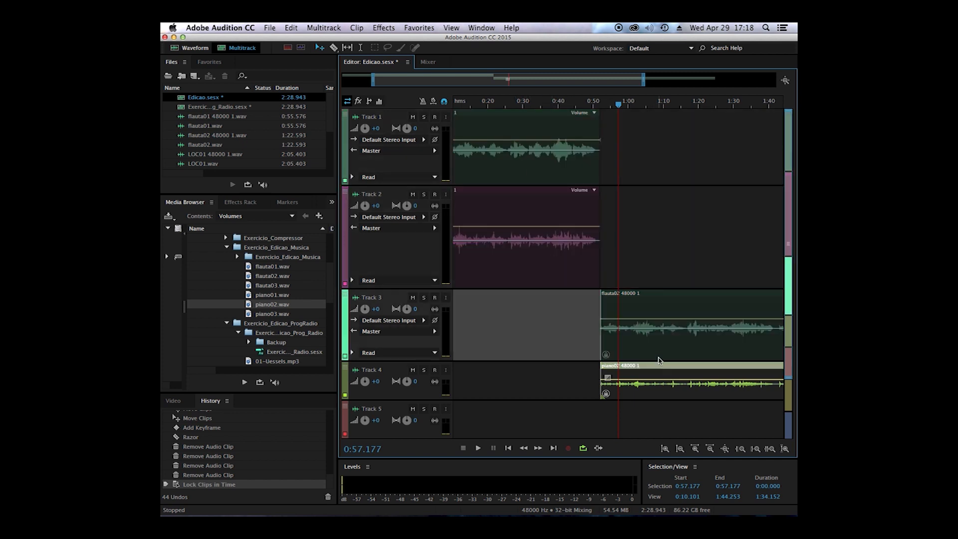
left_click(698, 351)
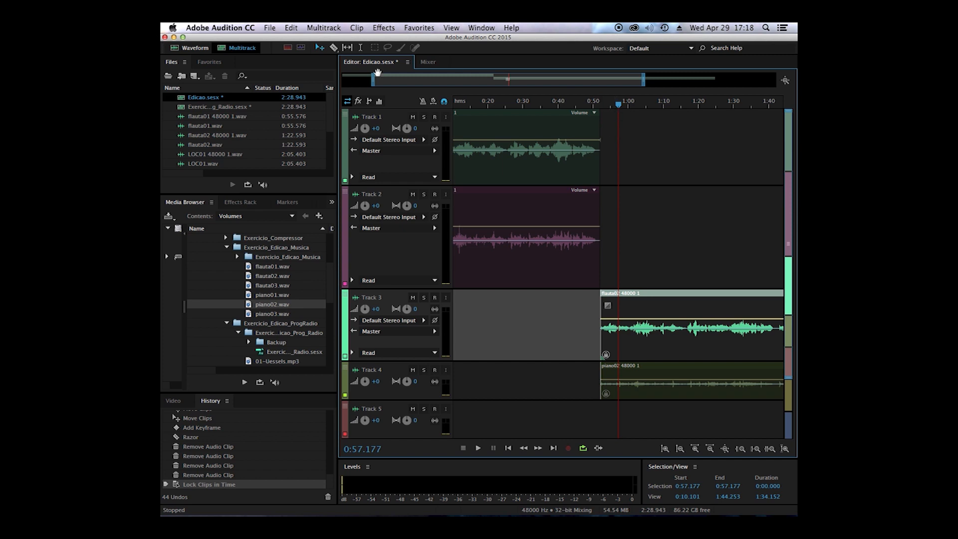
left_click_drag(374, 78, 343, 78)
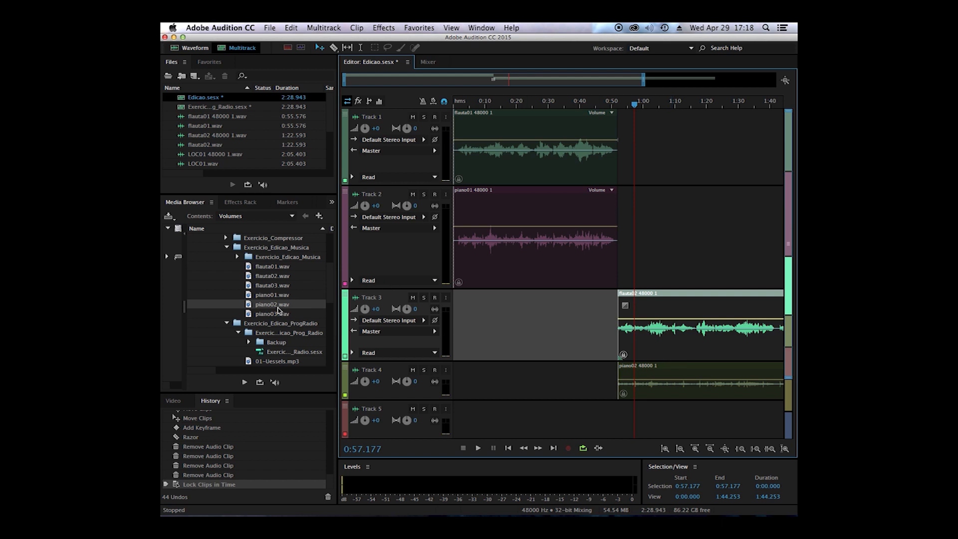
Insert flauta03.wav on Track 1 and piano03.wav on Track 2 where the second take ends, accepting copies conformed to the session's sample rate.
left_click_drag(496, 82, 676, 92)
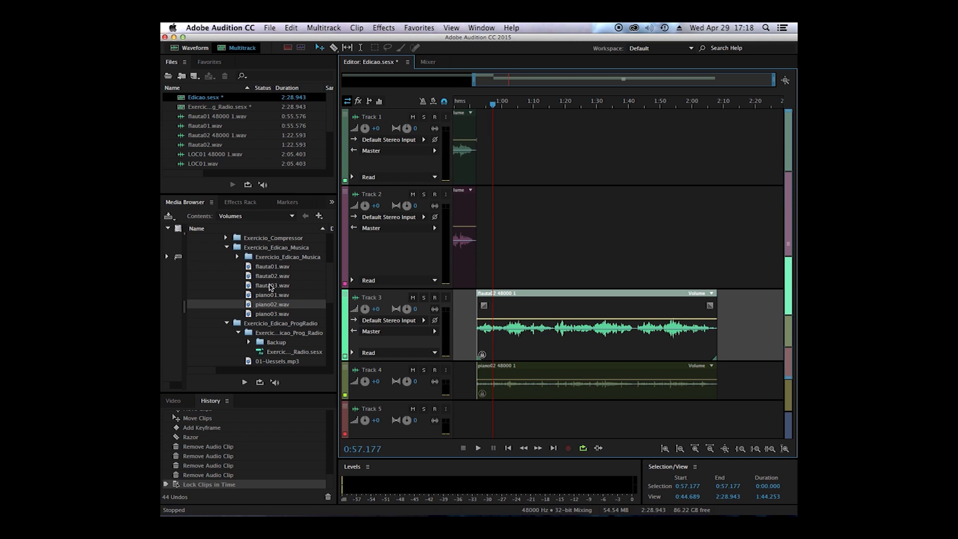
left_click_drag(249, 288, 724, 147)
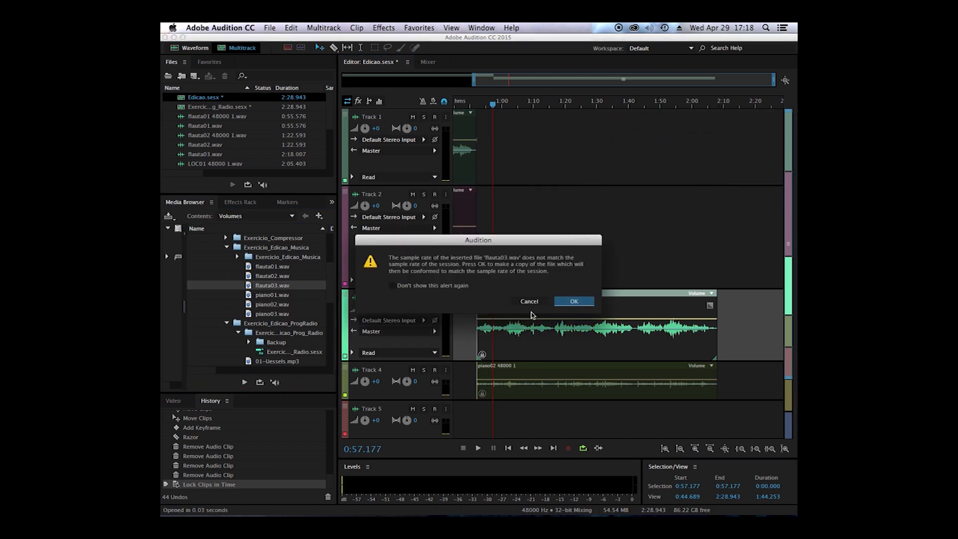
left_click(573, 301)
mouse_move(251, 316)
left_mouse_down()
mouse_move(725, 244)
mouse_move(718, 240)
left_mouse_up()
left_click(581, 301)
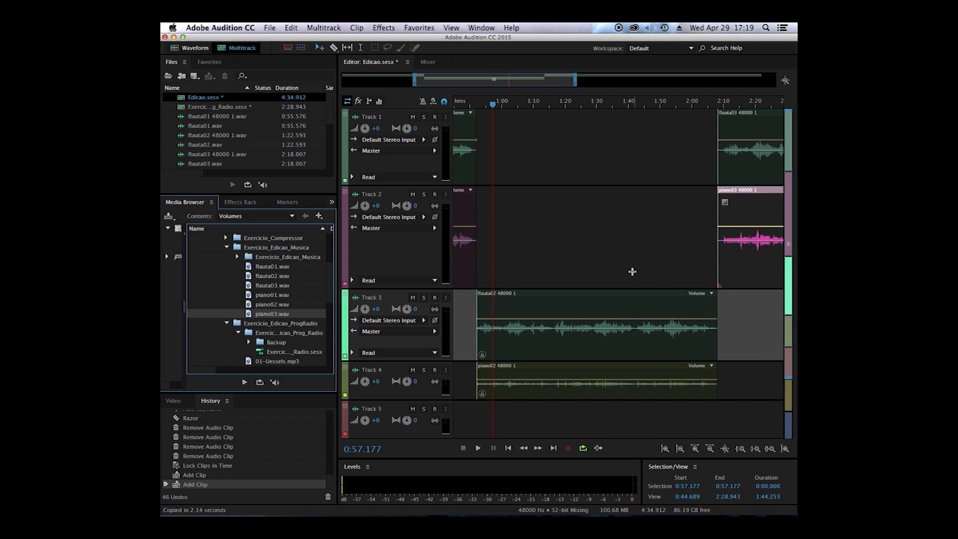
Play the second take from about 1:39.9 and the third take from about 2:09.9 to compare the overlapping passage.
left_click(628, 103)
key("space")
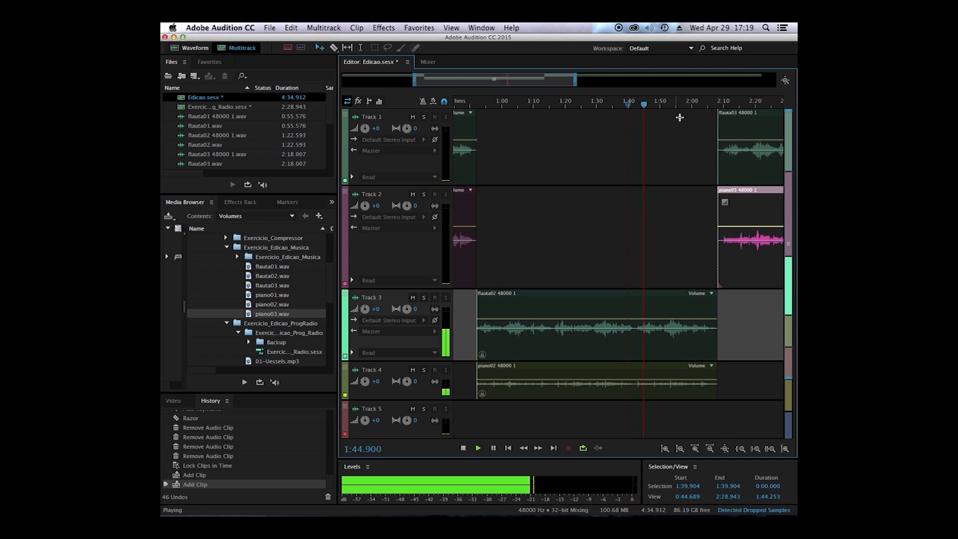
left_click(723, 103)
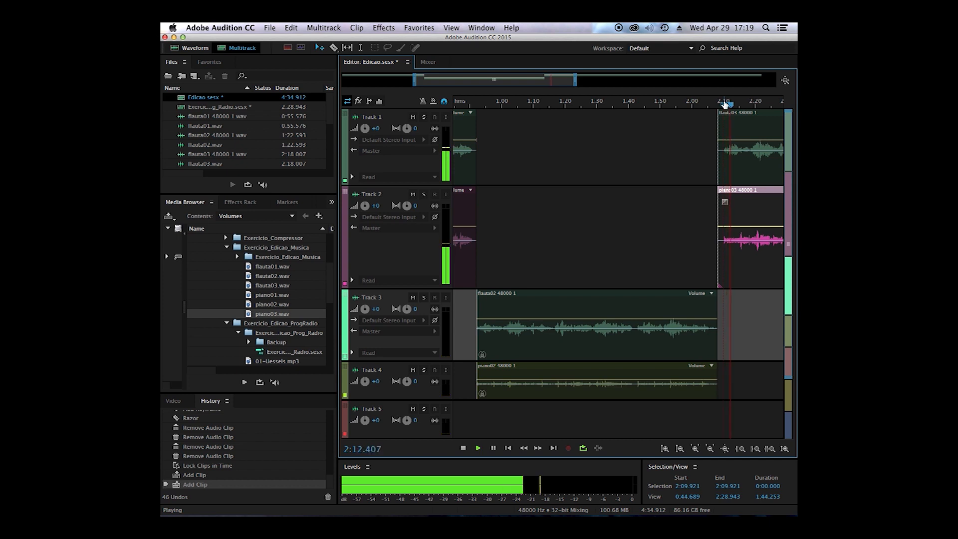
key("space")
Move the flauta03 and piano03 clips together to an earlier position, starting at about 1:41 over the second take.
left_click(738, 170)
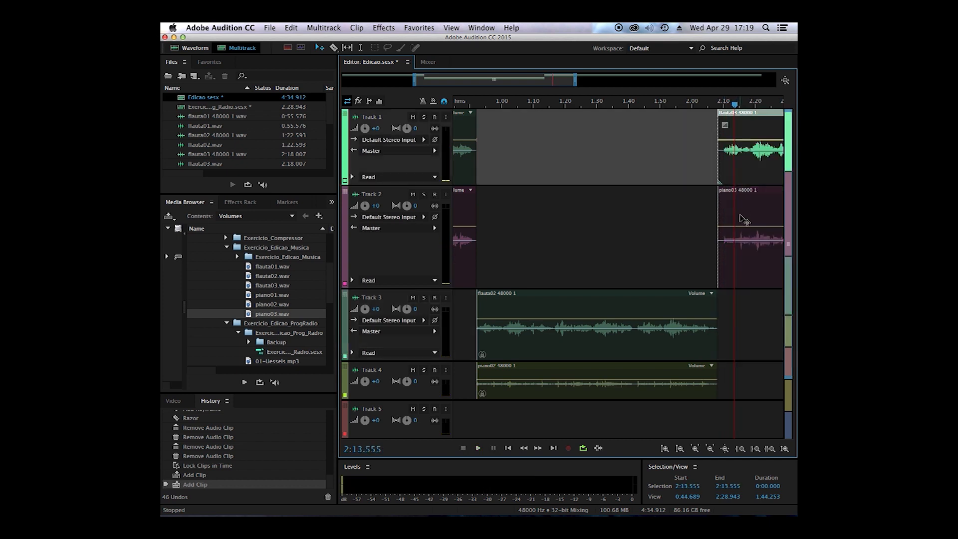
left_click(744, 260)
left_click(742, 175)
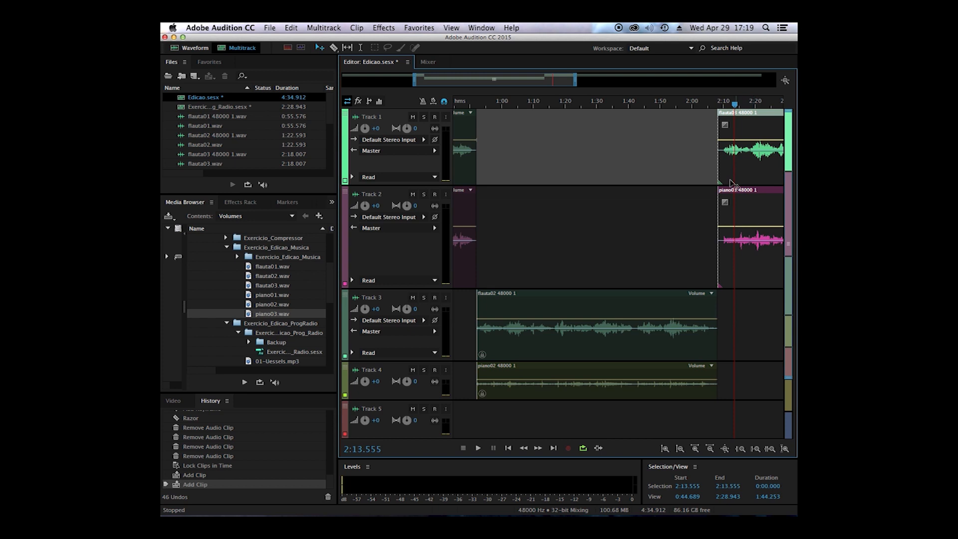
left_click_drag(748, 176, 666, 178)
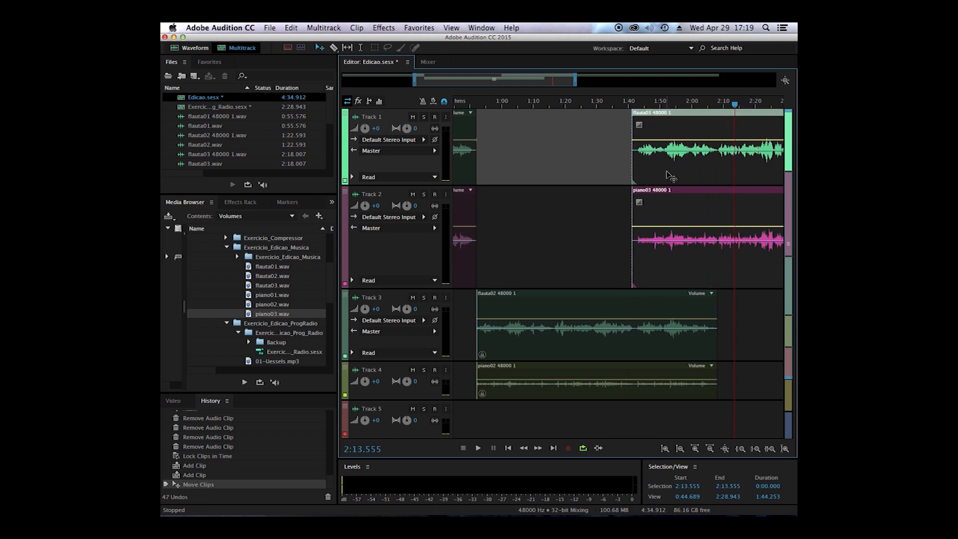
Nudge the flauta03 and piano03 clips slightly earlier to line up their first notes with the second take just after 1:43.
scroll(658, 210, "up", 4)
mouse_move(535, 106)
left_mouse_down()
mouse_move(451, 108)
mouse_move(517, 110)
left_mouse_up()
scroll(529, 142, "up", 6)
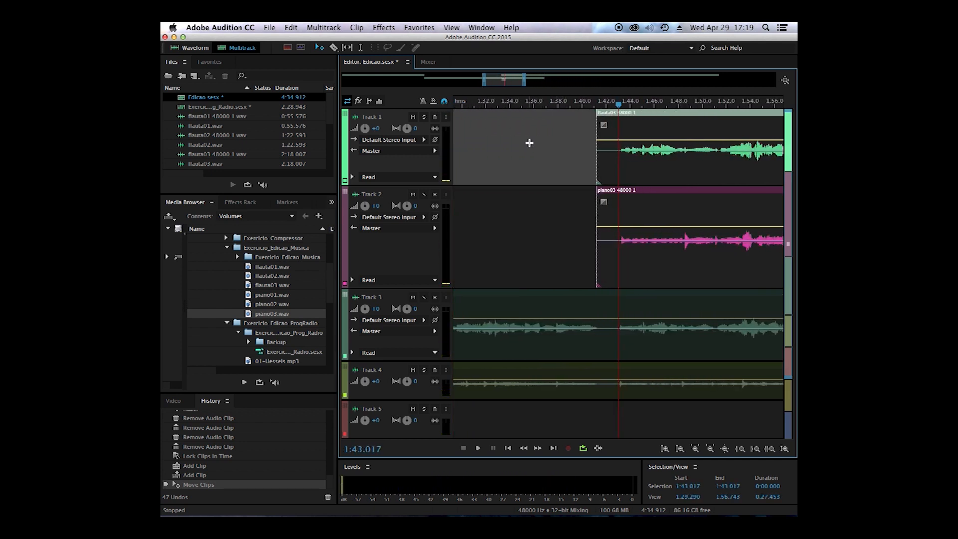
scroll(552, 170, "up", 5)
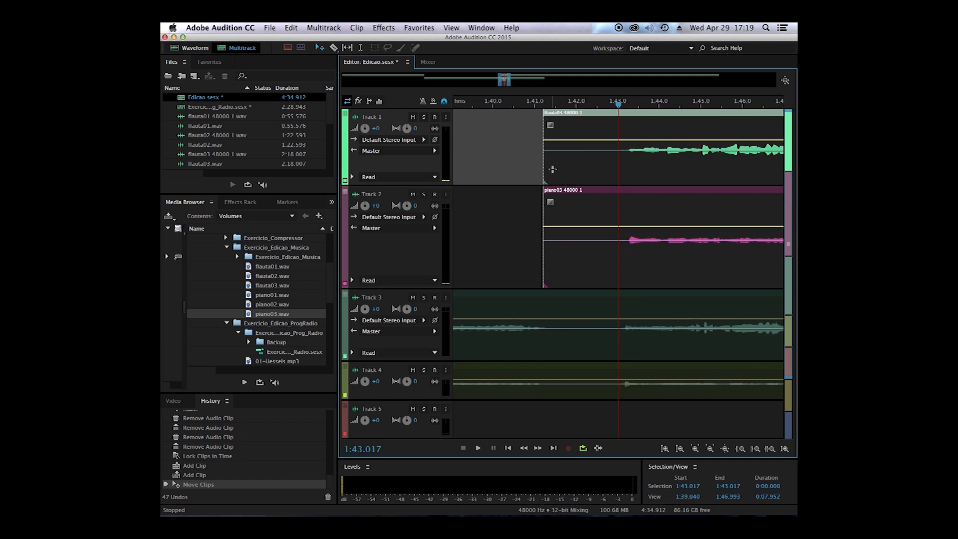
scroll(552, 170, "up", 3)
left_click_drag(644, 117, 632, 116)
scroll(635, 116, "down", 3)
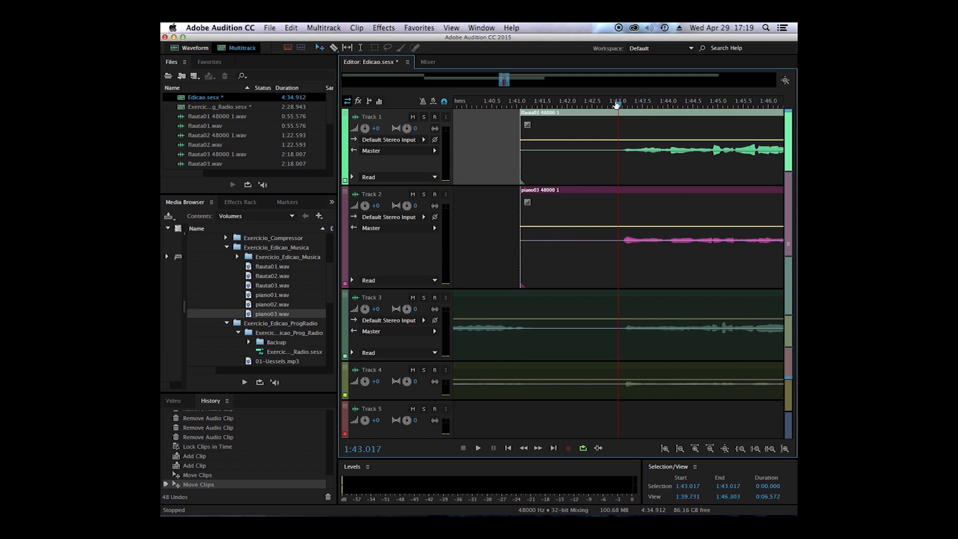
Play both takes together from about 1:42.6 to check the alignment of the third take.
left_click(607, 103)
key("space")
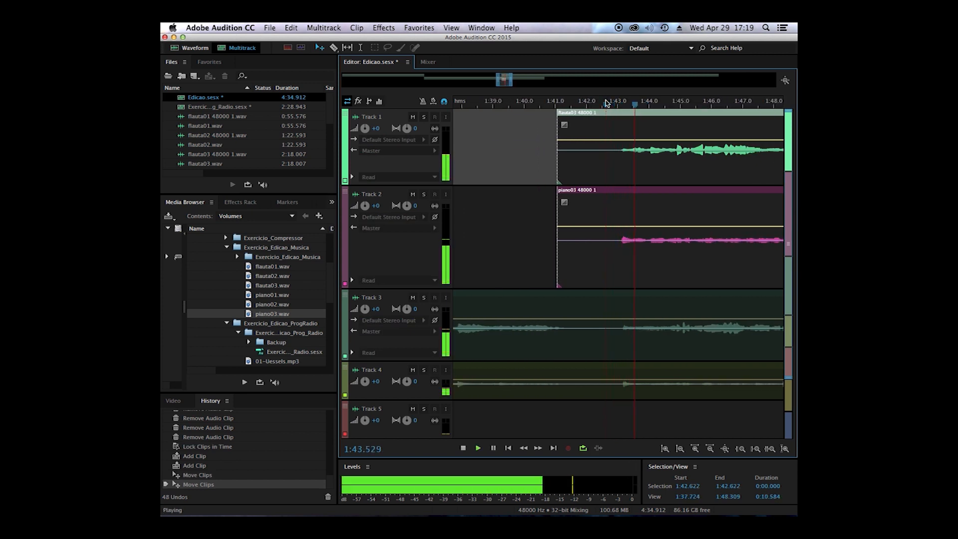
key("space")
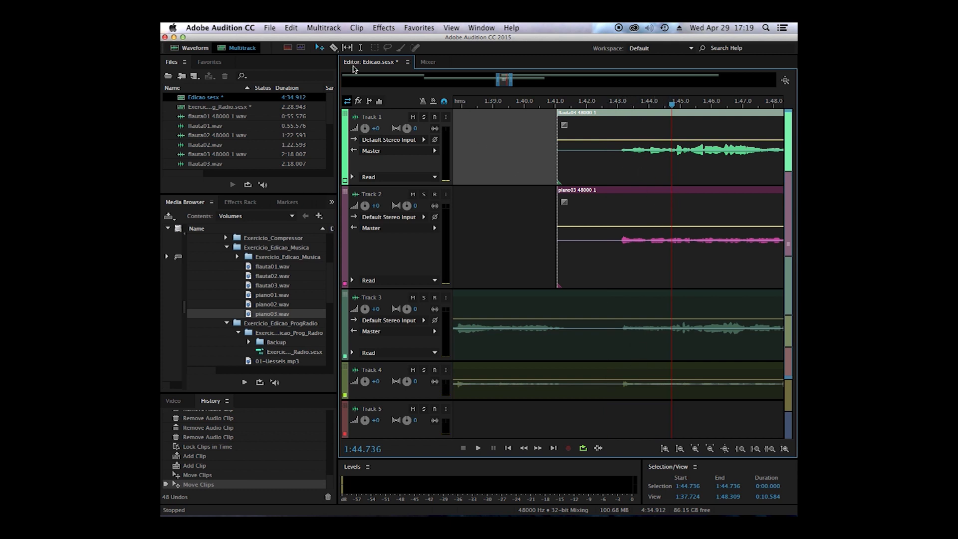
Cut the clips on Tracks 1 to 4 with the Razor at about 1:43, just before the third take's first note, and play the passage leading up to it.
left_click(334, 48)
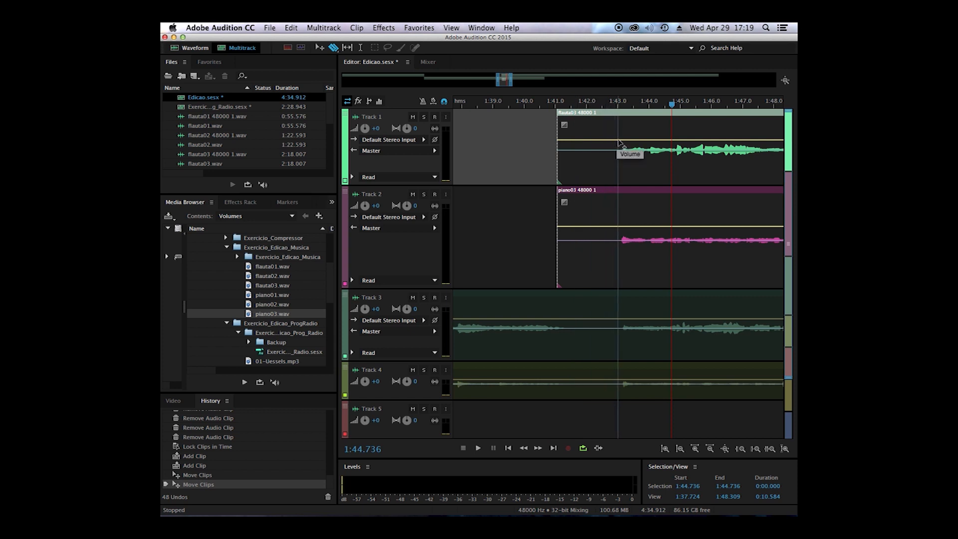
left_click(617, 131)
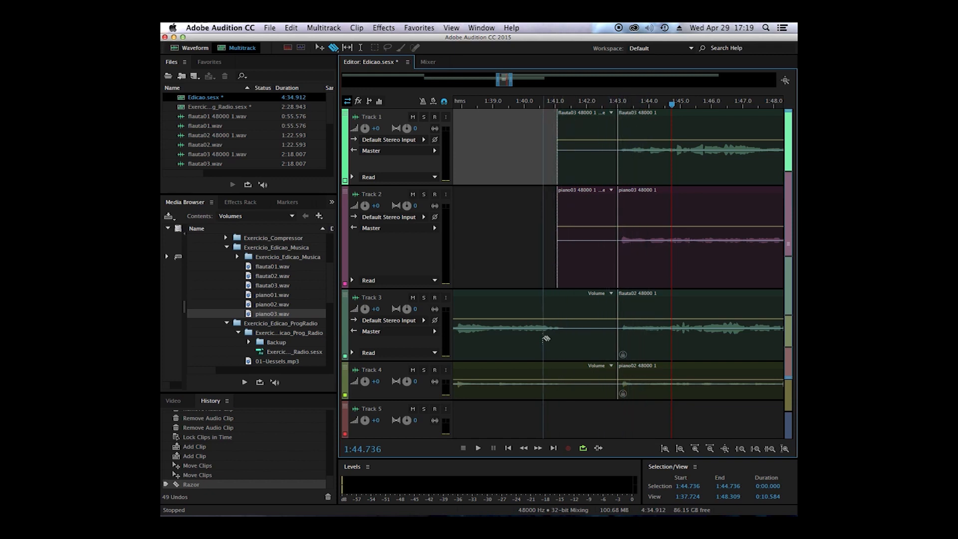
left_click(538, 106)
key("space")
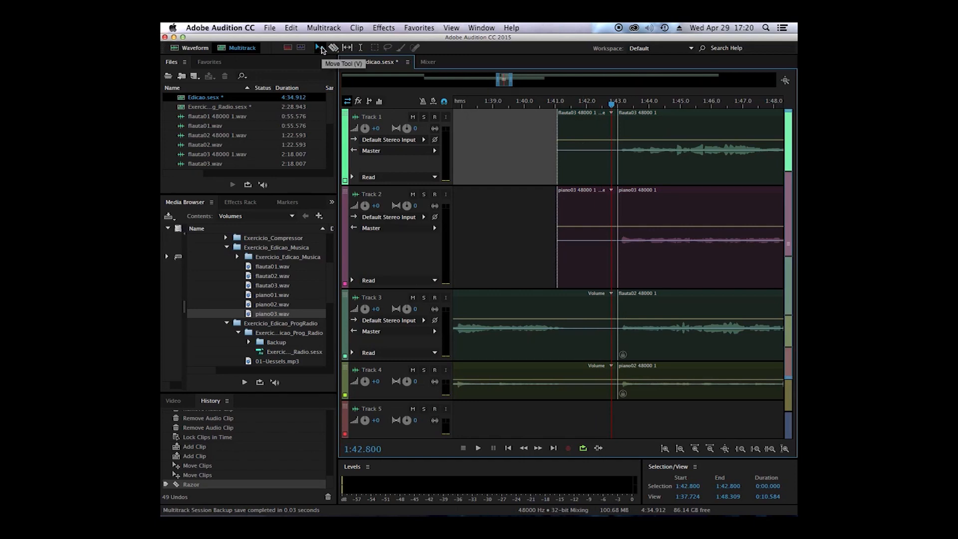
Delete the flauta03 and piano03 segments before the cut and the flauta02 and piano02 segments after it.
left_click(583, 176)
key("Delete")
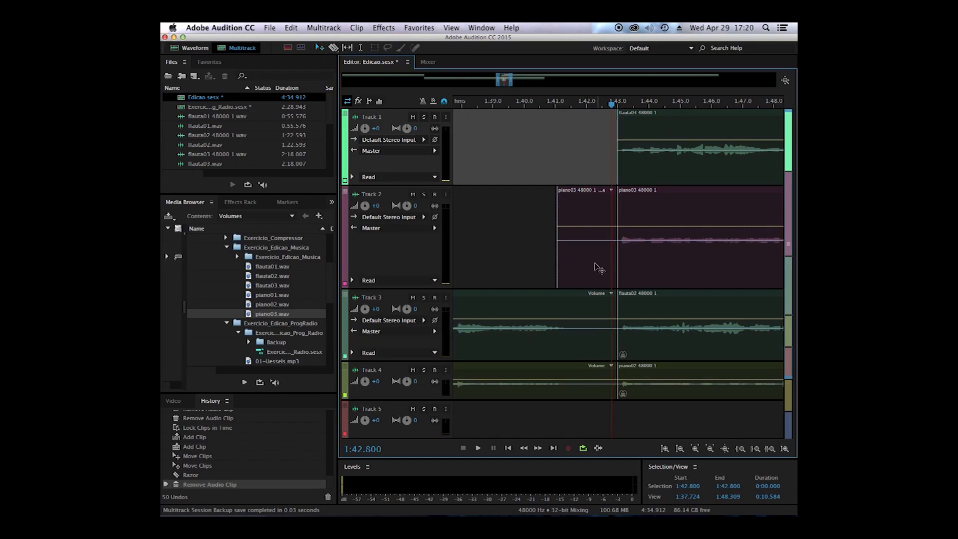
left_click(596, 271)
key("Delete")
left_click(694, 352)
key("Delete")
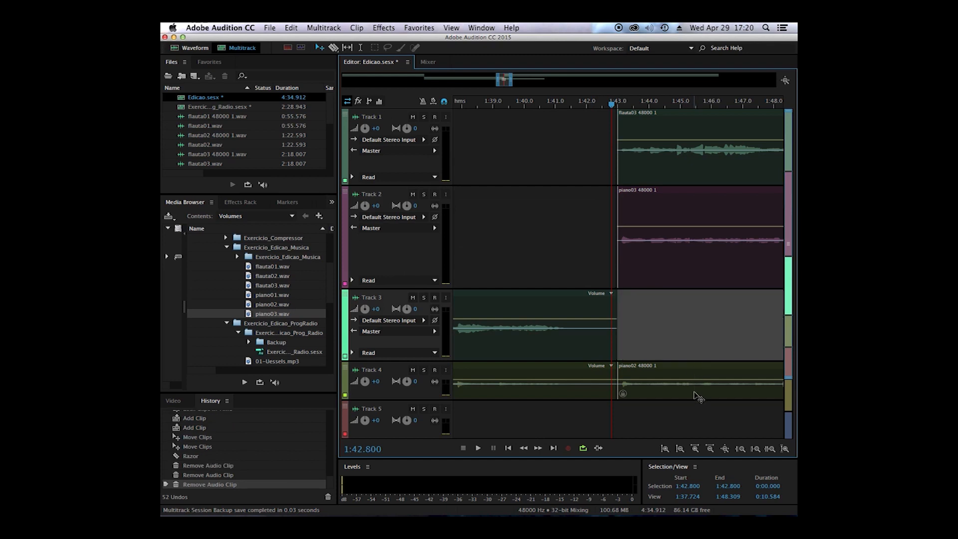
left_click(691, 375)
key("Delete")
Play the session from about 1:36.6 to listen to the transition between the second and third takes.
key("minus")
key("minus")
key("minus")
key("minus")
key("minus")
key("minus")
key("minus")
key("minus")
key("minus")
key("minus")
key("minus")
key("minus")
key("minus")
key("minus")
key("minus")
key("minus")
key("minus")
key("minus")
key("minus")
key("minus")
left_click(553, 351)
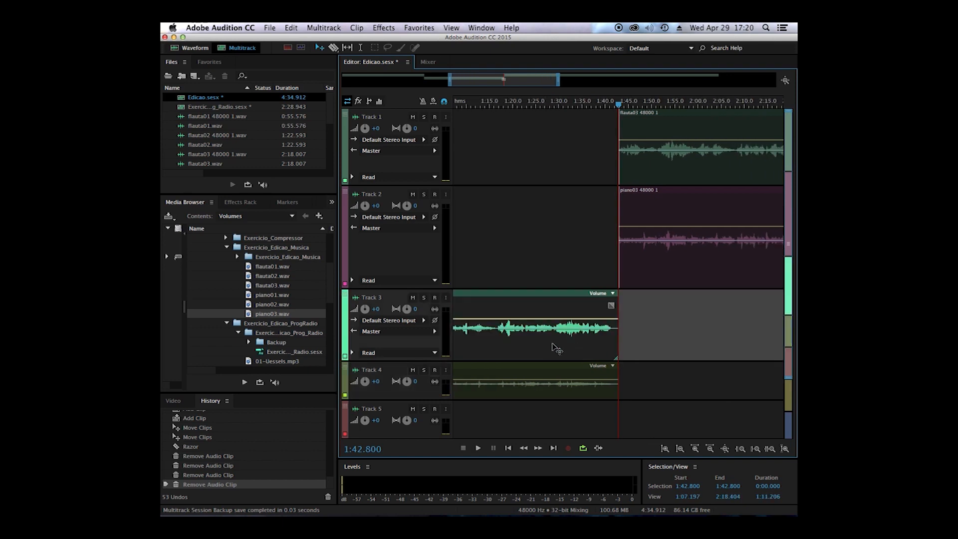
left_click(573, 392)
left_click(531, 339)
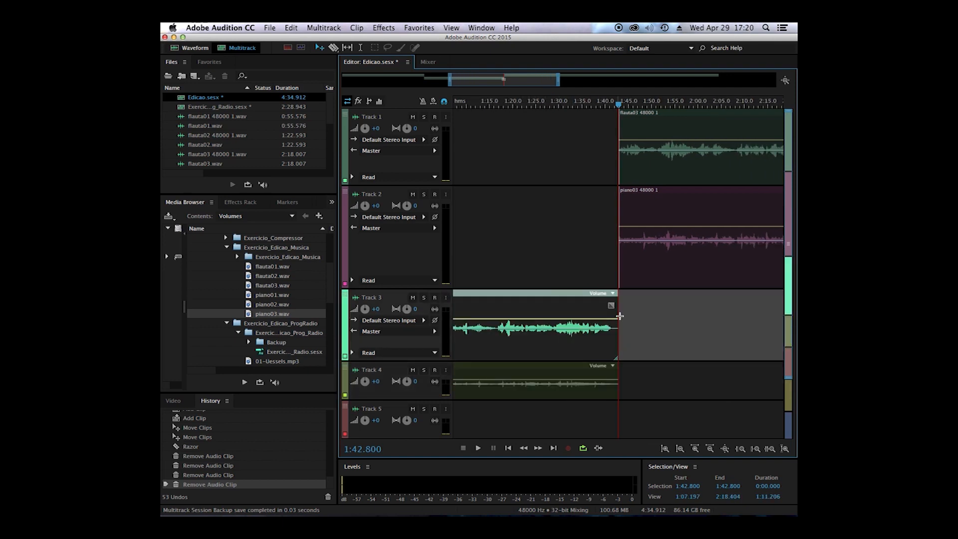
left_click(589, 103)
key("space")
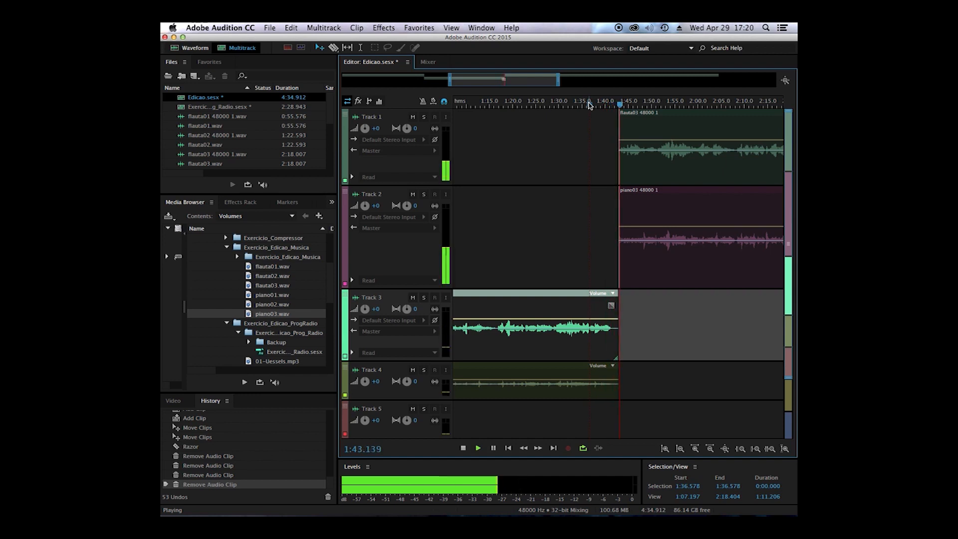
scroll(589, 103, "down", 1)
scroll(588, 104, "down", 10)
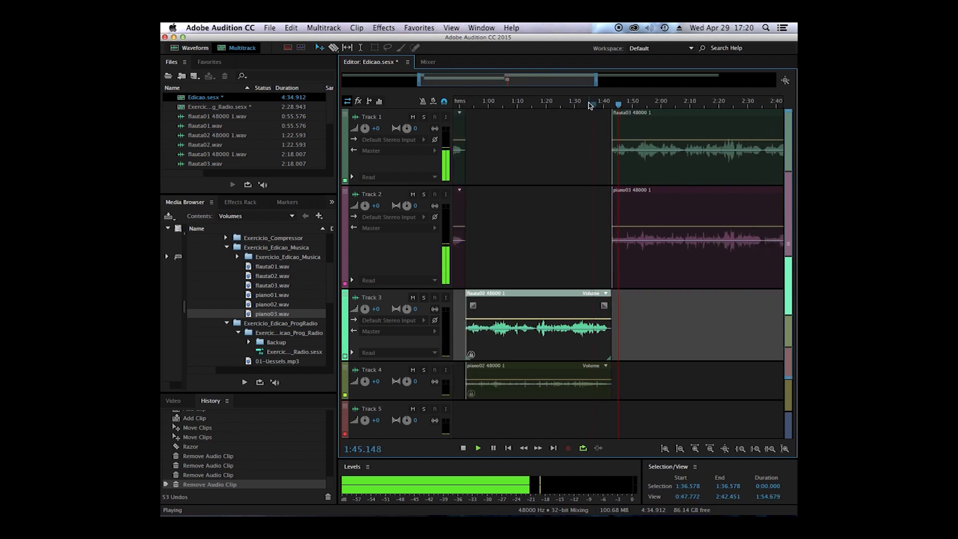
scroll(589, 103, "down", 1)
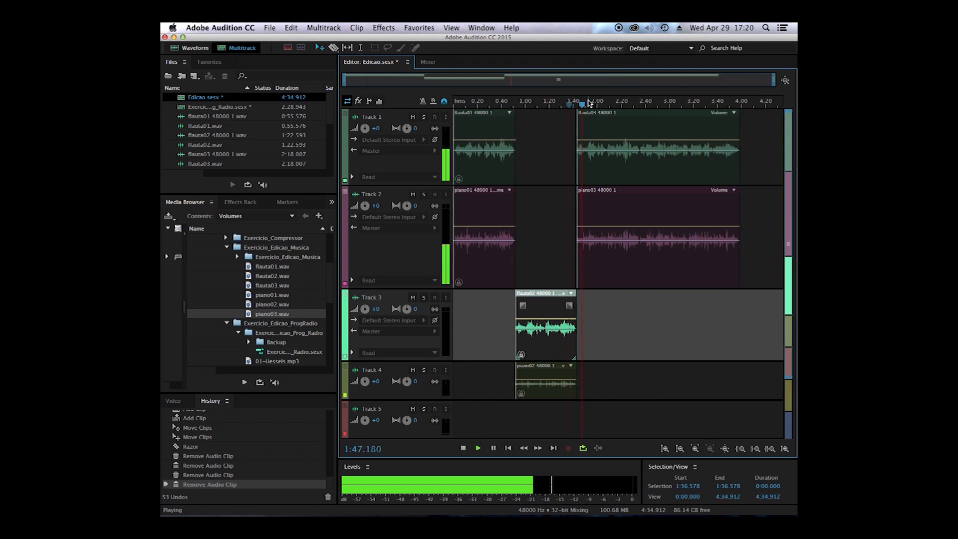
key("space")
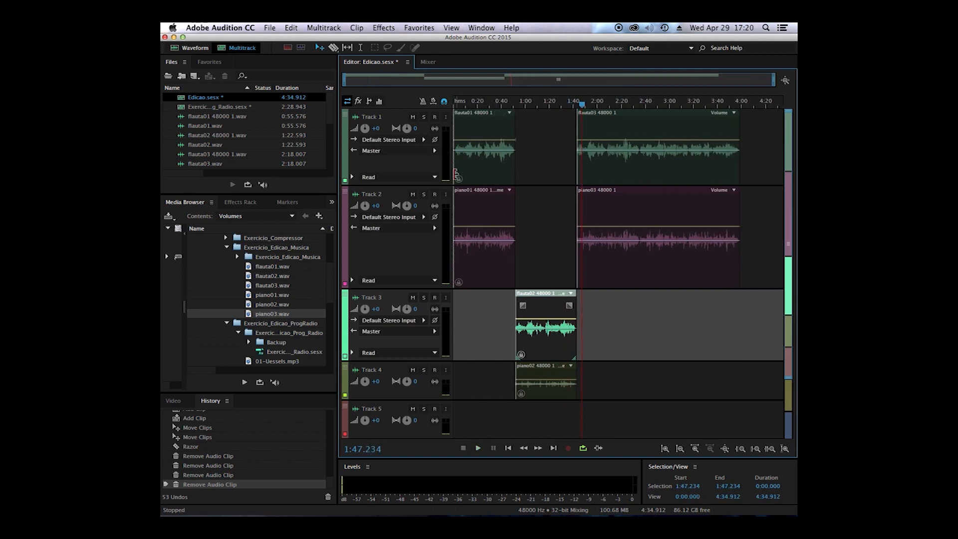
Turn off Lock in Time for the flauta01 clip on Track 1.
left_click(477, 179)
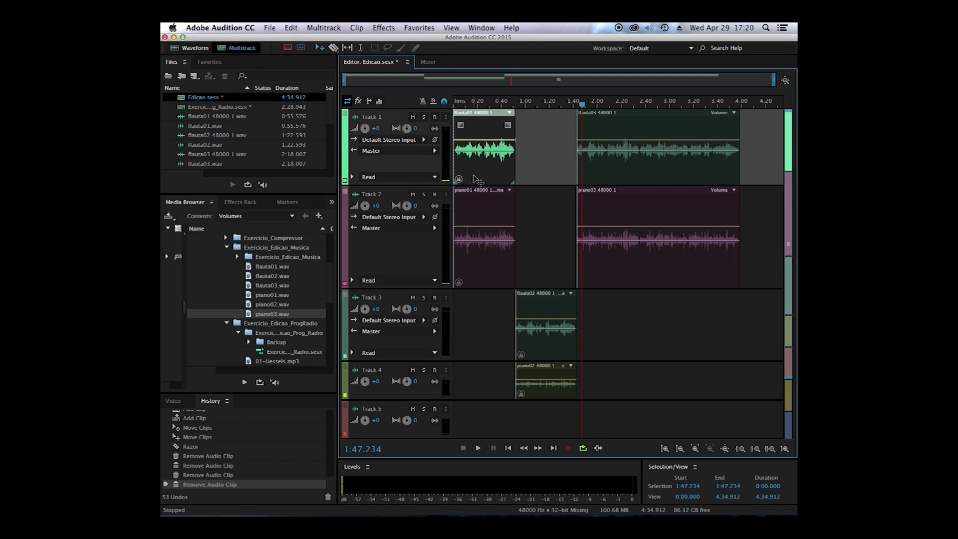
right_click(476, 171)
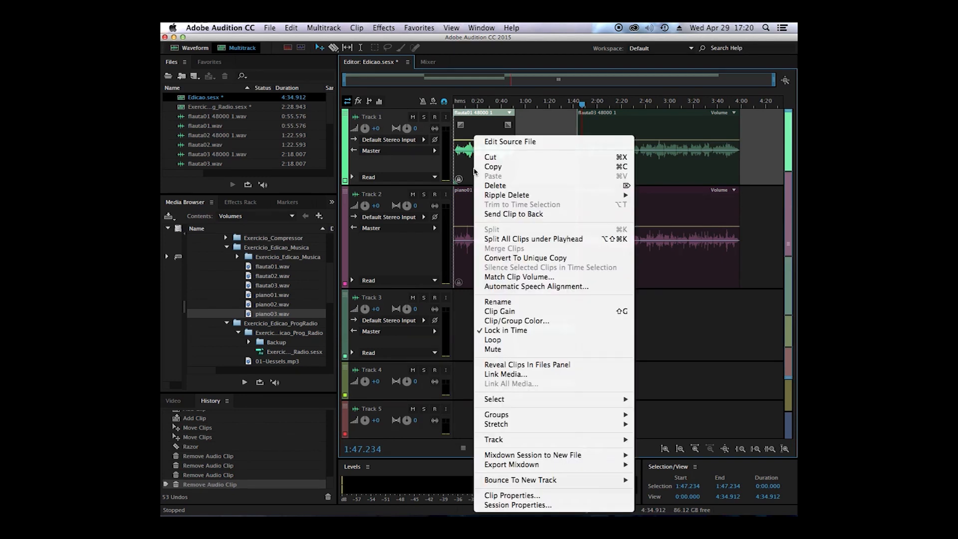
left_click(491, 332)
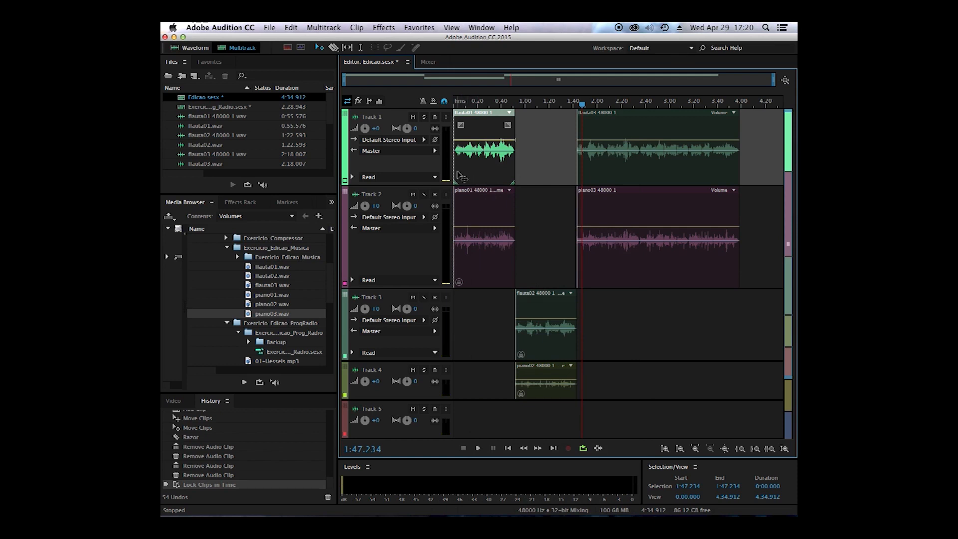